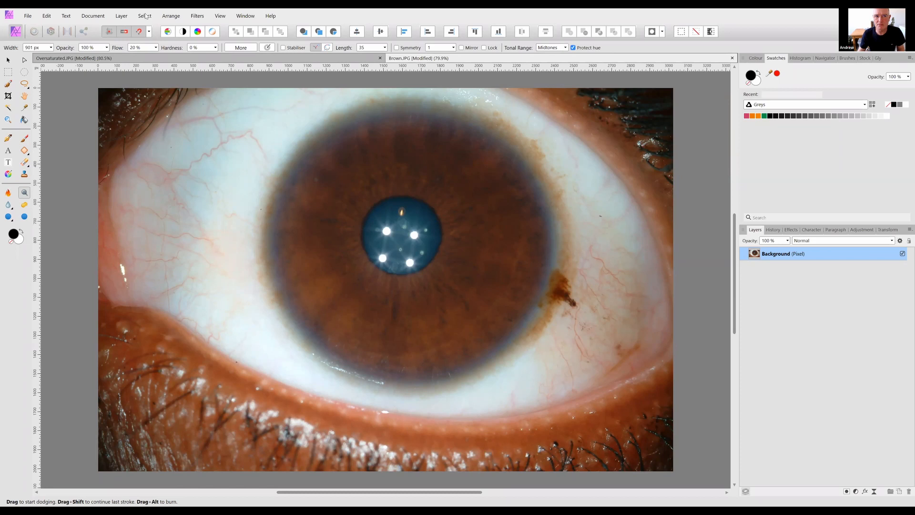
- Examine the brown eye photo at 100% zoom with the Move tool active
left_click(7, 61)
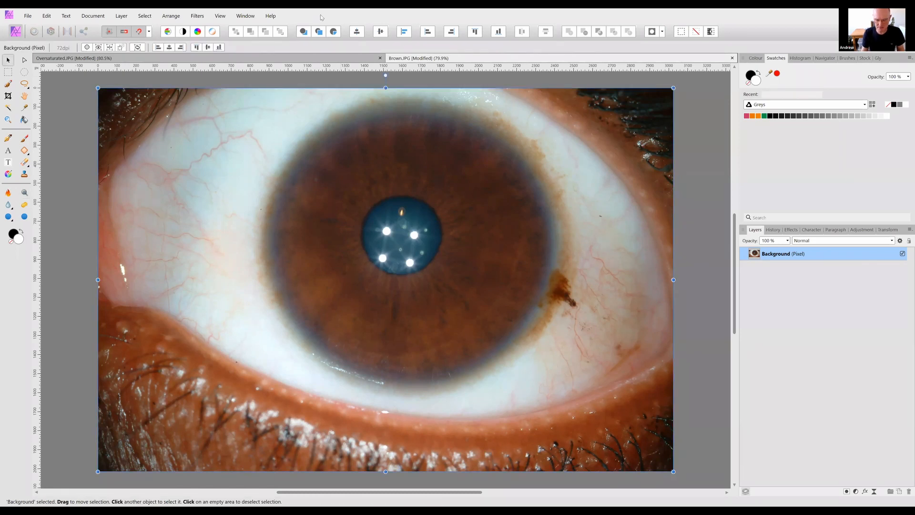
key("ctrl+1")
key("ctrl+minus")
key("ctrl+minus")
key("ctrl+plus")
key("ctrl+plus")
key("space")
left_click_drag(417, 106, 352, 129)
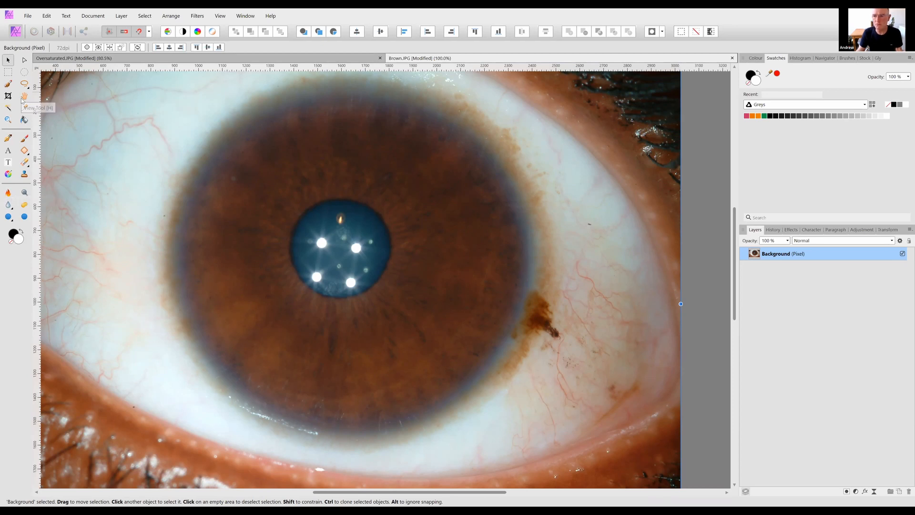
- Review the Navigator, Stock, History, Character, Paragraph and Adjustment panels, returning to the layer list
left_click(758, 59)
left_click(801, 58)
left_click(825, 58)
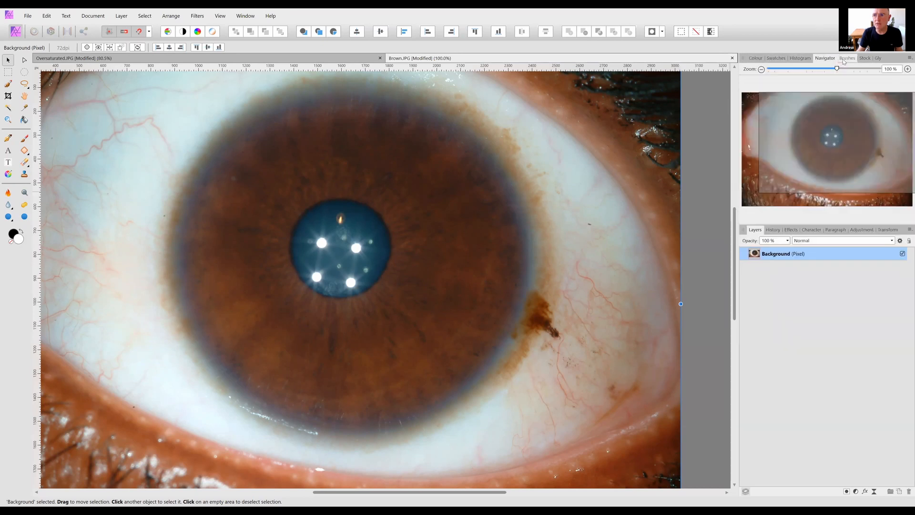
left_click(865, 59)
left_click(773, 230)
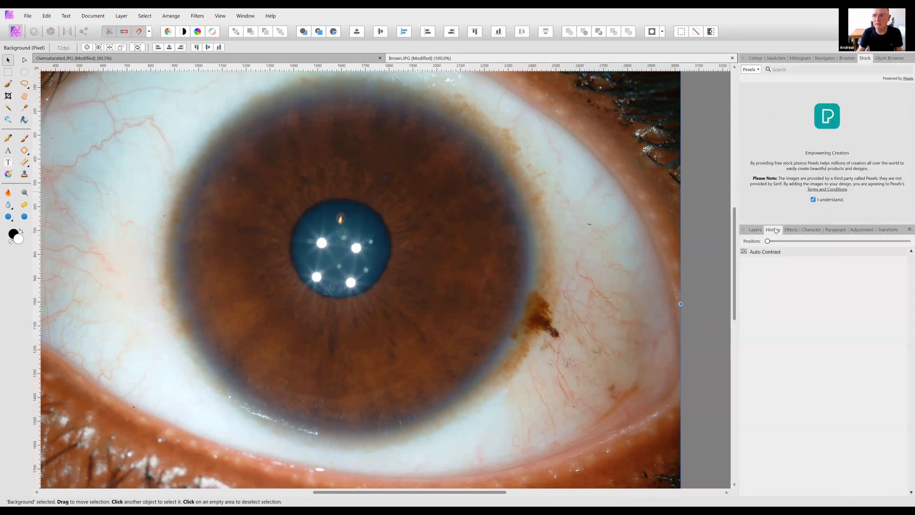
left_click(791, 231)
left_click(811, 230)
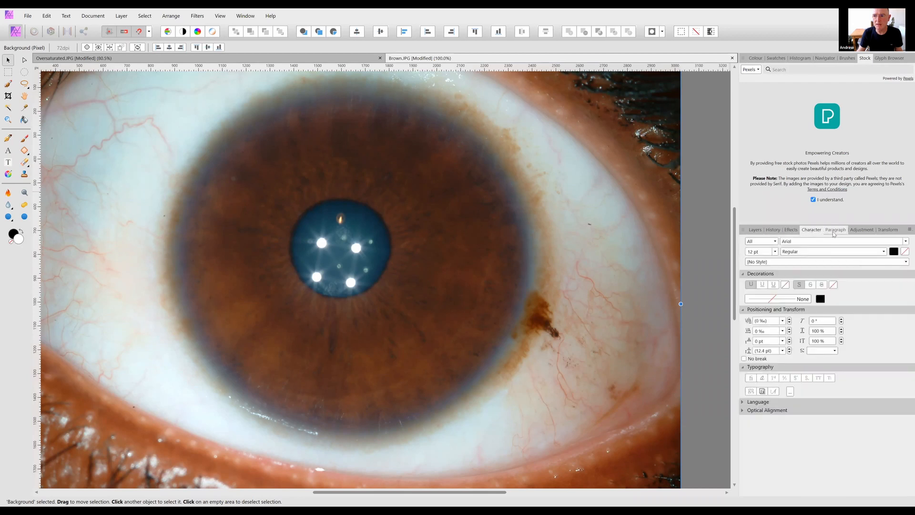
left_click(836, 230)
left_click(862, 230)
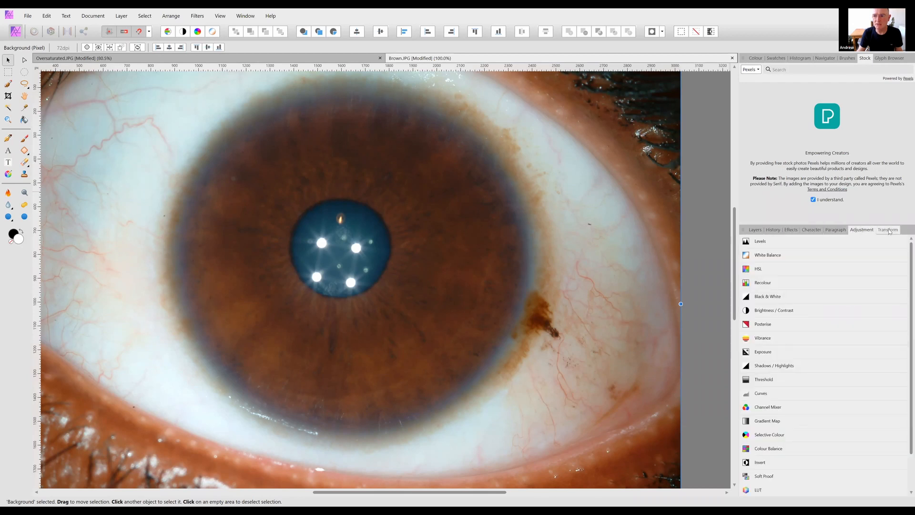
left_click(755, 229)
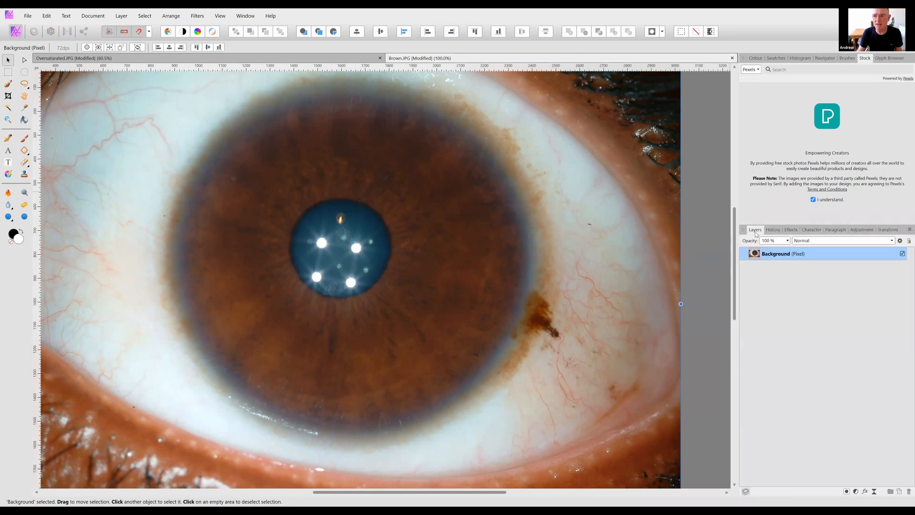
- Display the colour wheel together with the layer list
left_click(754, 58)
left_click(776, 57)
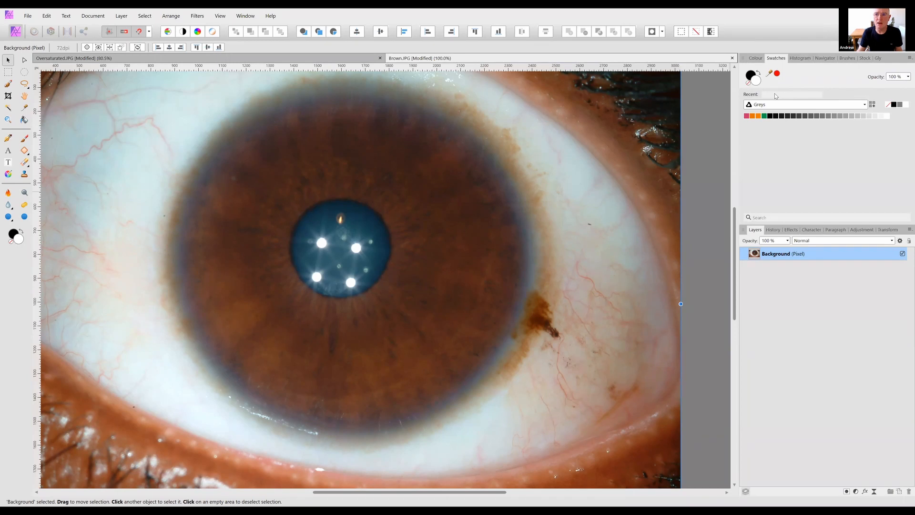
left_click(756, 59)
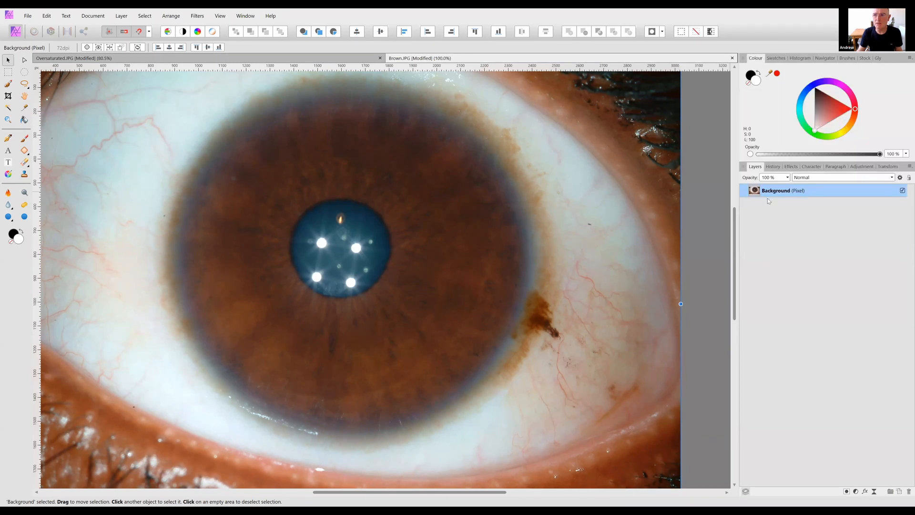
left_click(772, 168)
left_click(755, 167)
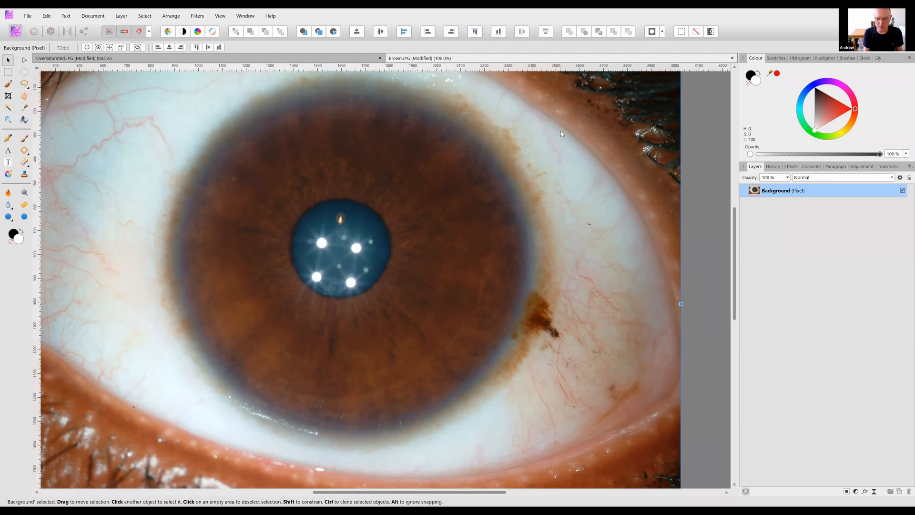
- Apply Auto Contrast to the eye photo, undoing it once for comparison and reapplying it
key("ctrl+minus")
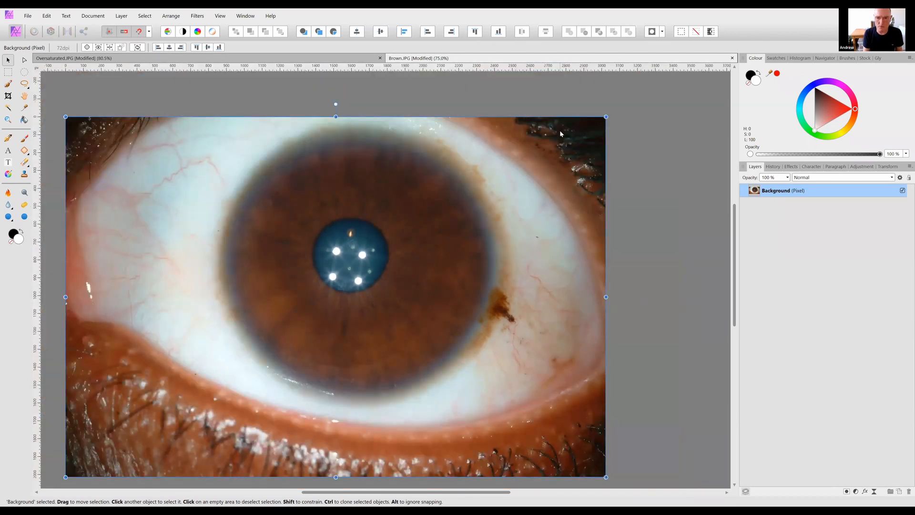
key("ctrl+plus")
key("ctrl+minus")
left_click_drag(496, 231, 503, 203)
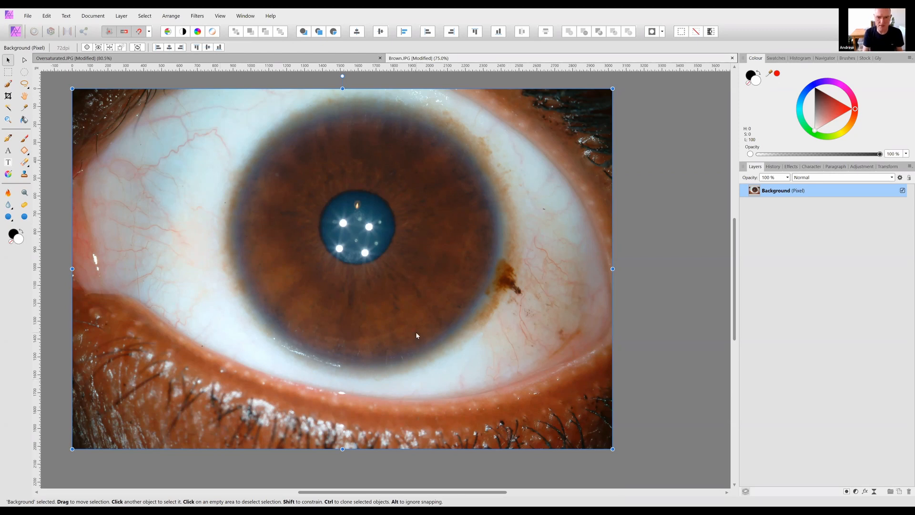
left_click(184, 33)
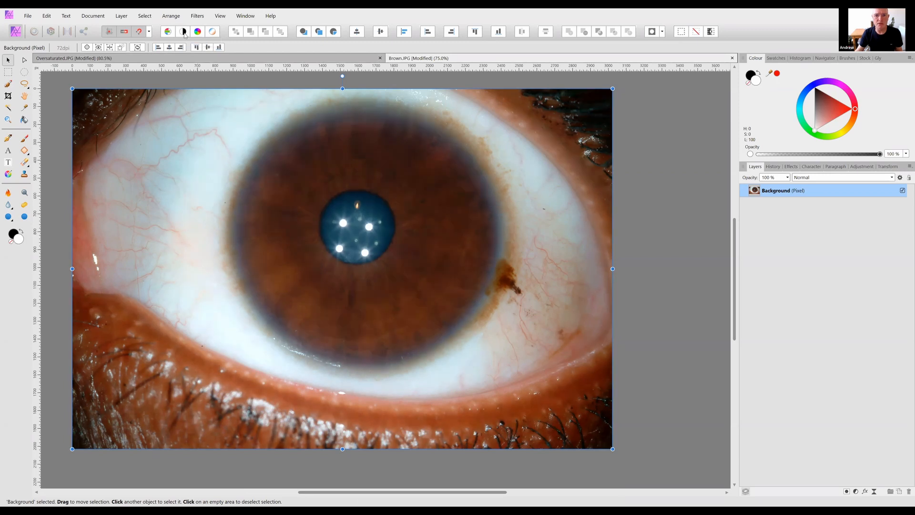
key("ctrl+z")
left_click(184, 34)
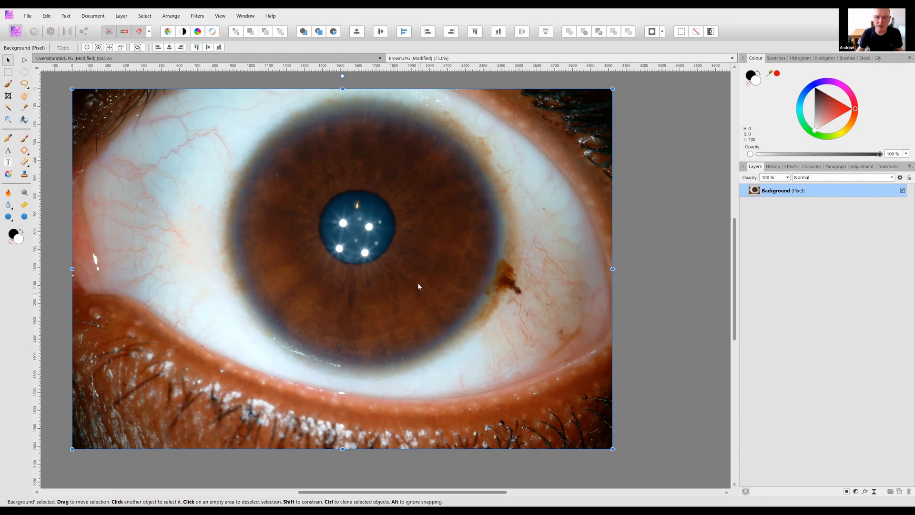
- Apply Auto Contrast once more while inspecting the lower iris at 200% zoom
key("ctrl+plus")
key("ctrl+plus")
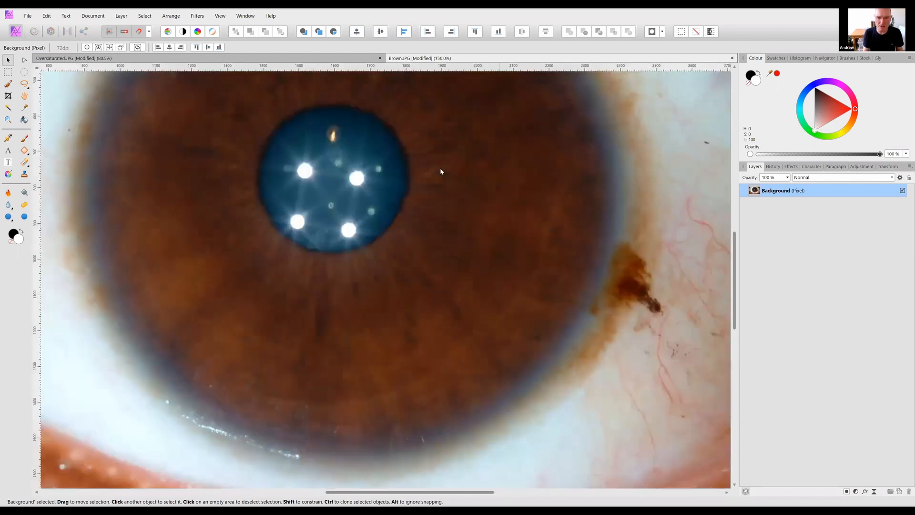
left_click_drag(409, 203, 413, 188)
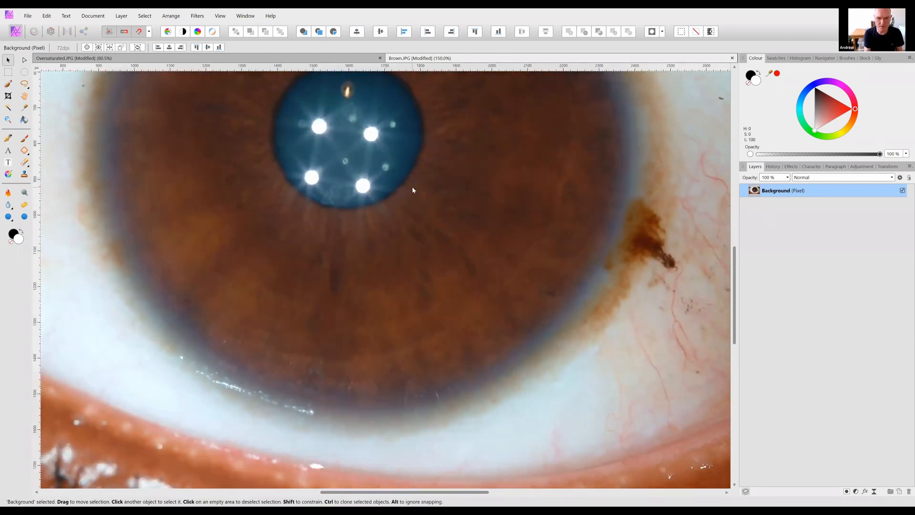
left_click_drag(408, 274, 395, 250)
key("ctrl+plus")
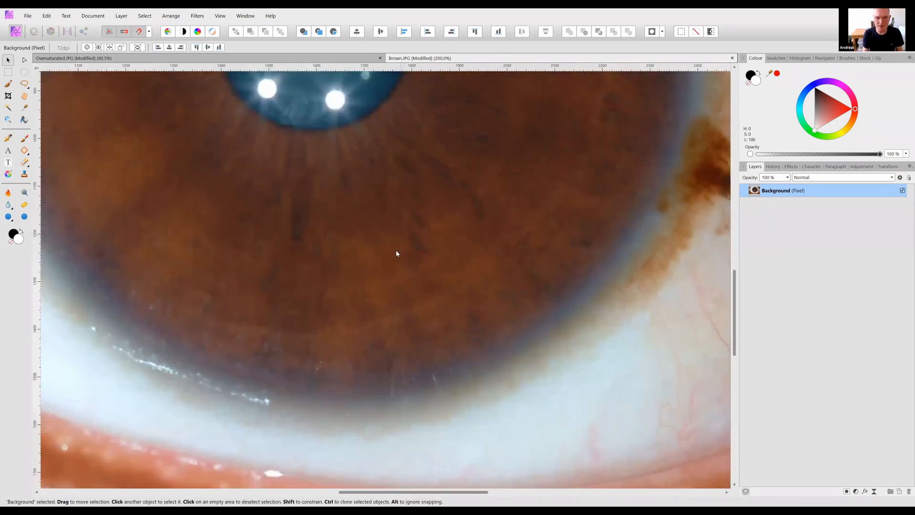
left_click(184, 36)
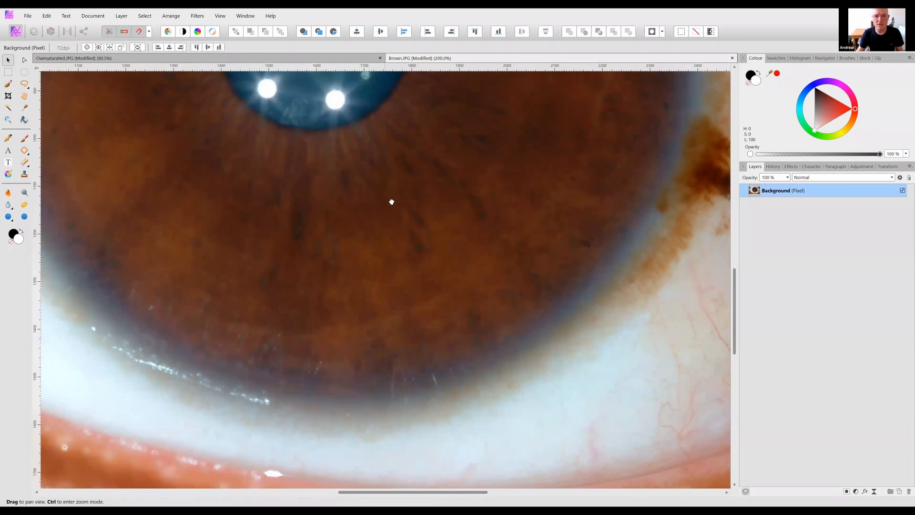
- Inspect the iris all the way round at 200% zoom for specks, streaks and light reflections
scroll(365, 321, "up", 3)
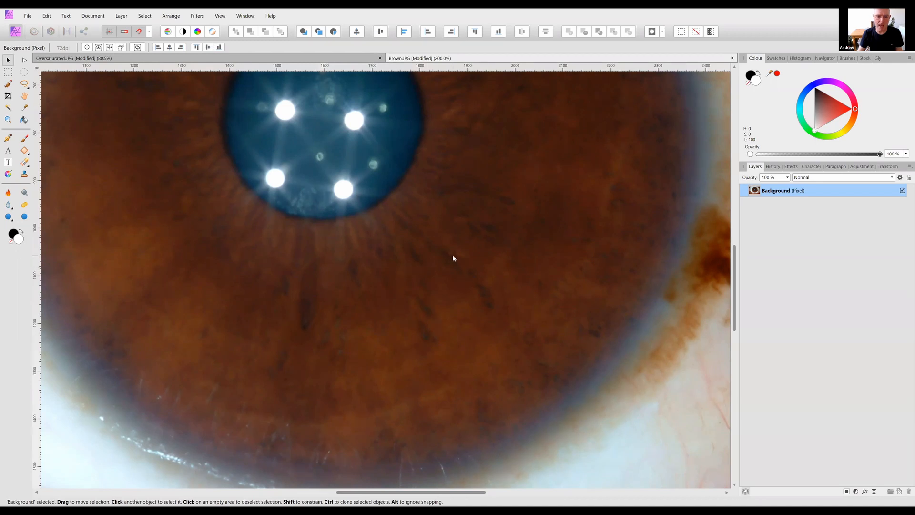
key("space")
left_click_drag(382, 340, 303, 347)
left_click_drag(438, 234, 476, 291)
left_click_drag(372, 116, 571, 177)
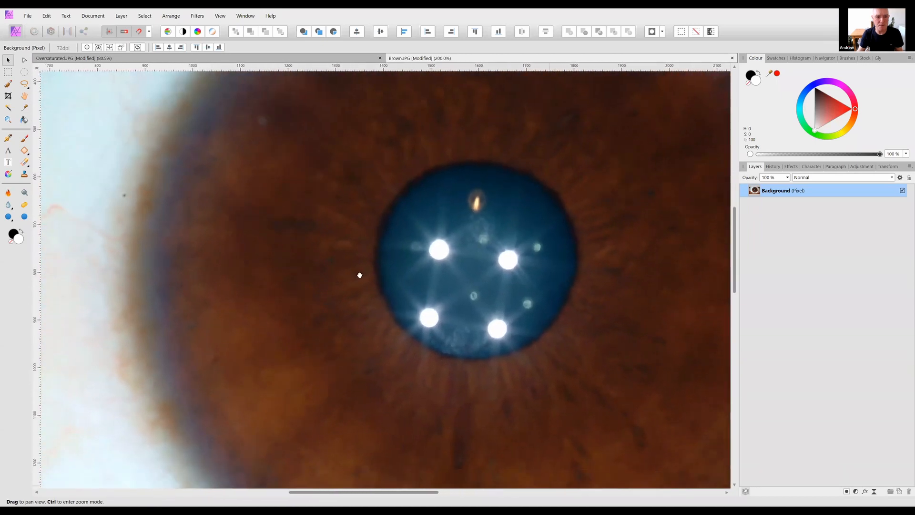
left_click_drag(359, 274, 420, 255)
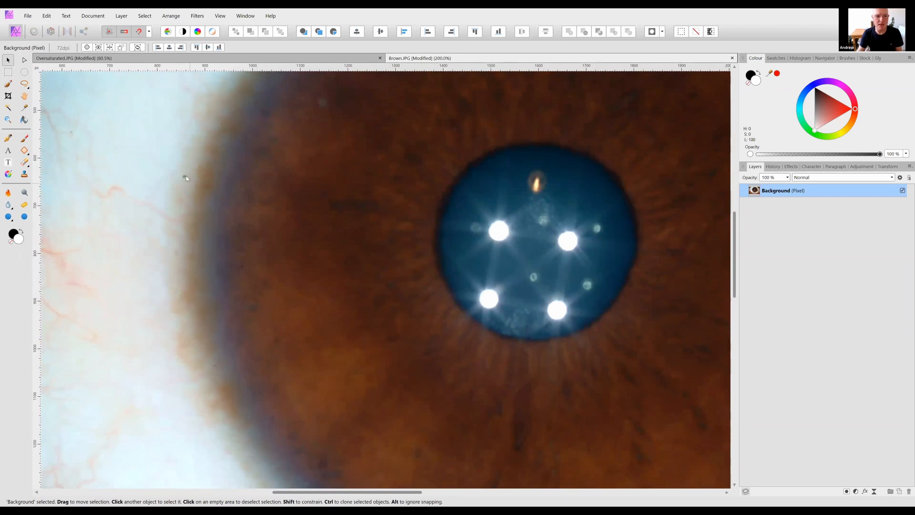
scroll(323, 249, "up", 3)
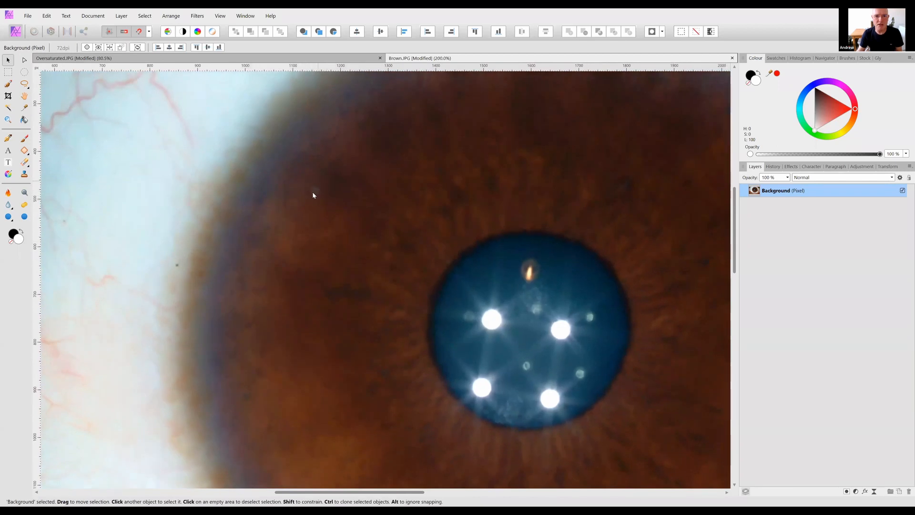
left_click_drag(388, 198, 279, 302)
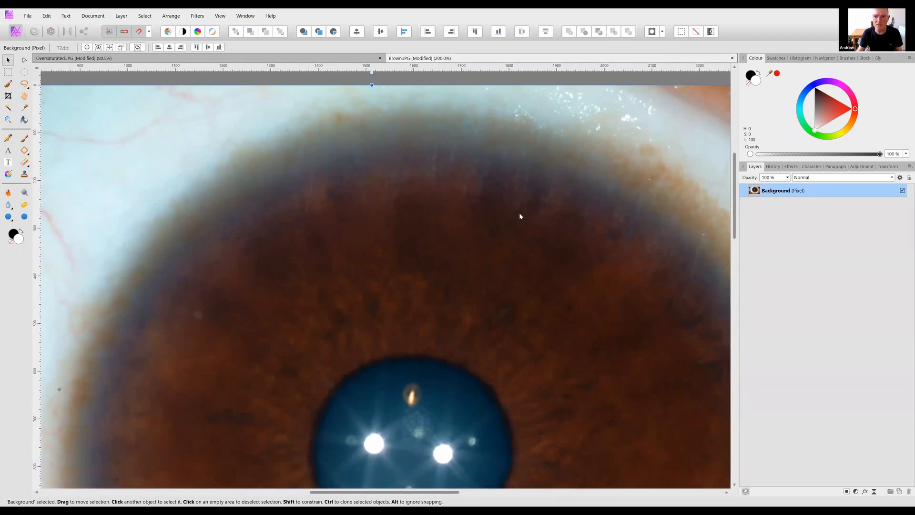
left_click_drag(439, 242, 336, 238)
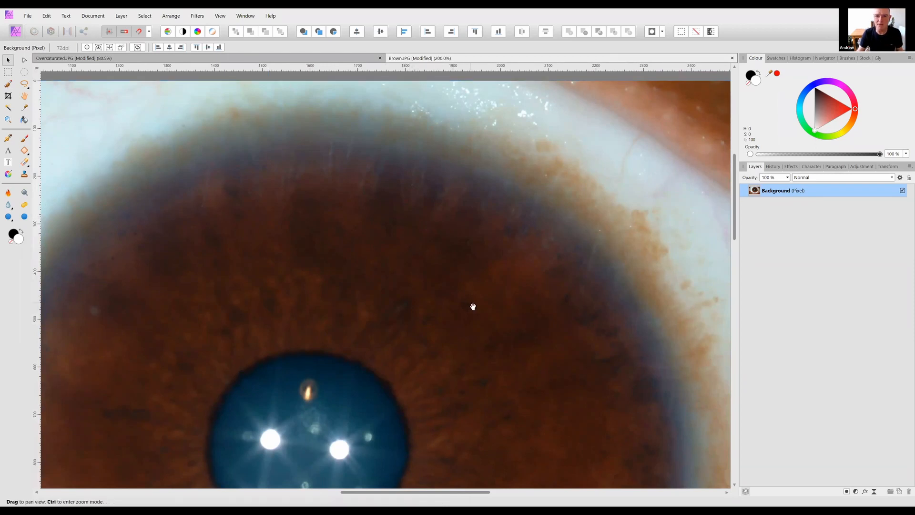
left_click_drag(454, 259, 430, 222)
scroll(431, 221, "down", 8)
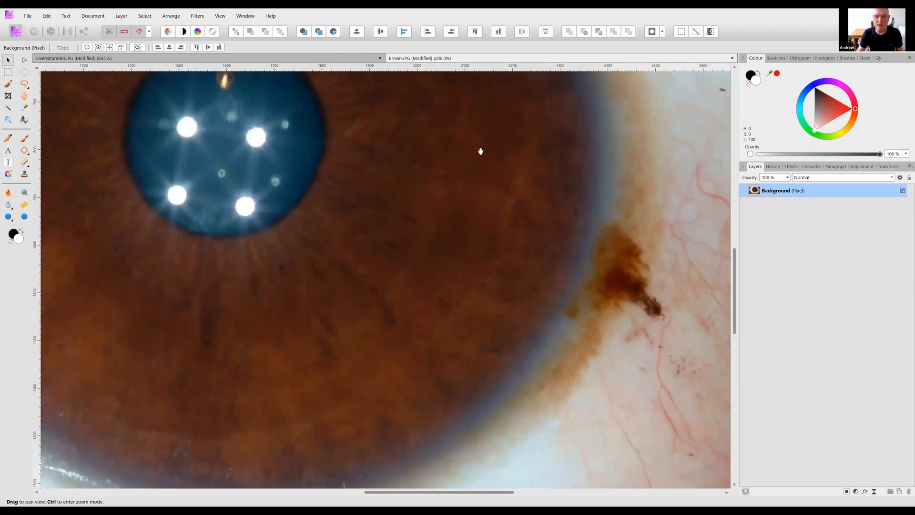
scroll(505, 190, "down", 2)
scroll(489, 207, "left", 2)
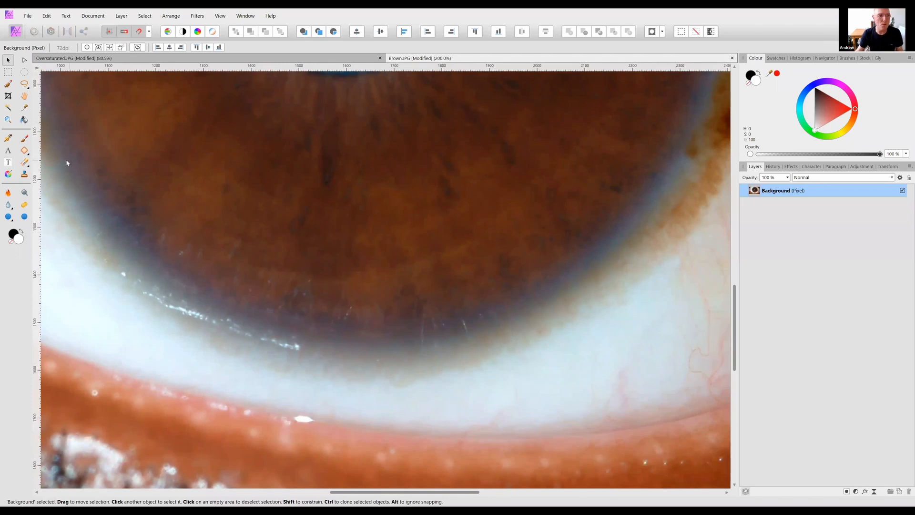
- Activate the Inpainting Brush Tool and reduce its brush width to 21.6 px
left_click(24, 151)
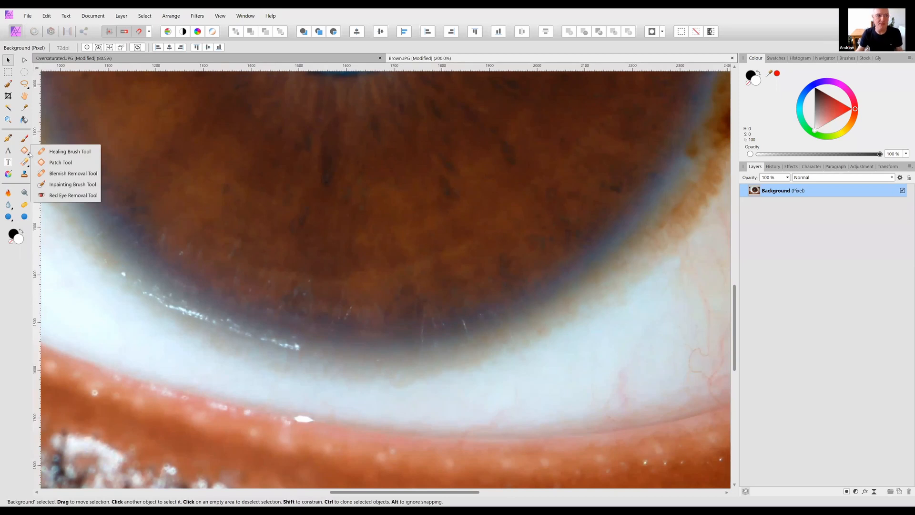
left_click(72, 185)
key("bracketleft")
key("bracketleft")
key("bracketleft")
key("bracketleft")
key("bracketleft")
key("bracketleft")
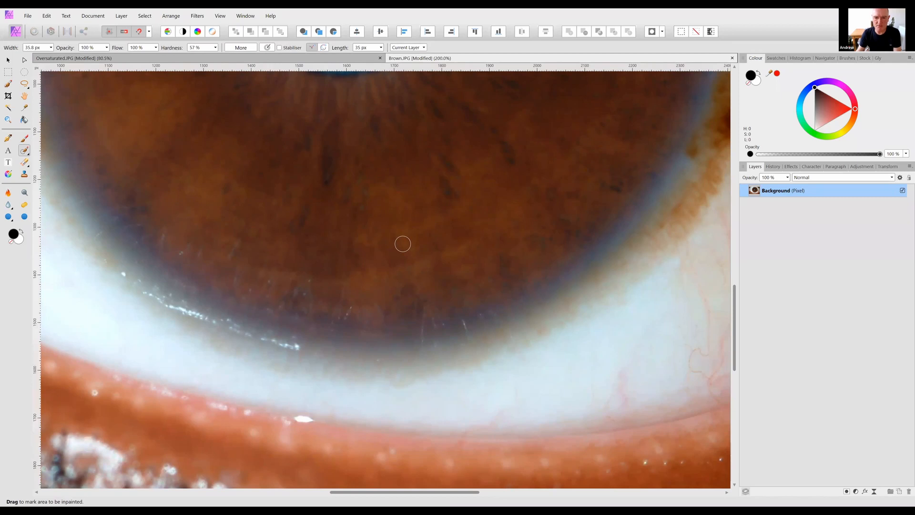
key("bracketleft")
key("bracketleft")
key("bracketleft")
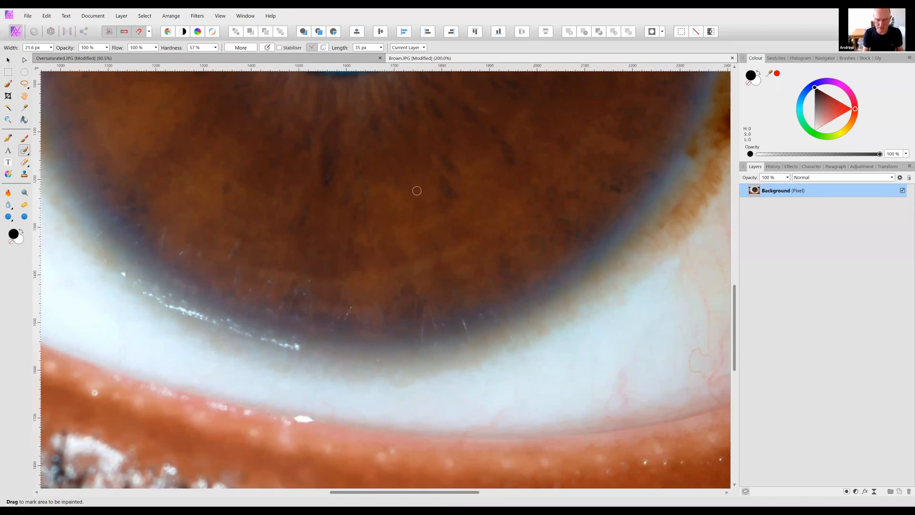
- Reduce the inpainting brush width to 9.6 px for the fine streaks on the lower iris edge, viewed at 500% zoom
key("ctrl+minus")
key("ctrl+plus")
key("ctrl+plus")
key("ctrl+plus")
key("ctrl+plus")
left_click_drag(418, 221, 430, 124)
left_click_drag(441, 397, 356, 270)
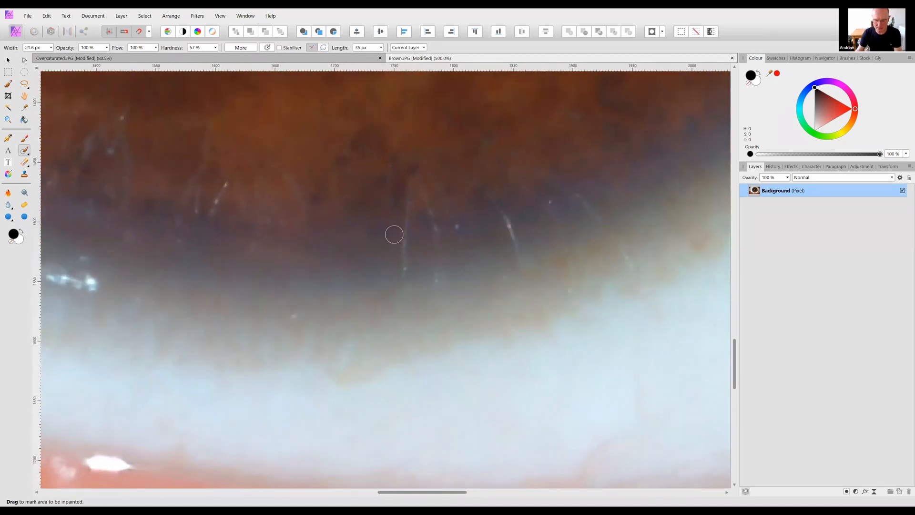
key("bracketleft")
key("bracketleft")
key("bracketleft")
key("bracketleft")
- Inpaint the thin white streaks and small specks crossing the dark rim at the bottom of the iris
mouse_move(409, 202)
left_mouse_down()
mouse_move(409, 192)
mouse_move(404, 275)
left_mouse_up()
left_click_drag(417, 182, 439, 283)
mouse_move(445, 243)
left_mouse_down()
mouse_move(439, 220)
mouse_move(433, 243)
left_mouse_up()
mouse_move(430, 179)
left_mouse_down()
mouse_move(456, 221)
mouse_move(469, 277)
left_mouse_up()
mouse_move(436, 165)
left_mouse_down()
mouse_move(490, 194)
mouse_move(508, 219)
mouse_move(519, 269)
left_mouse_up()
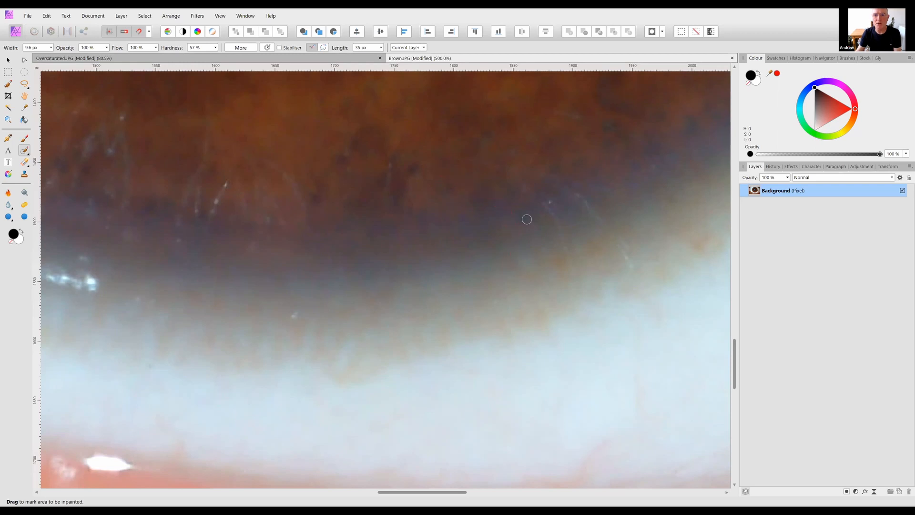
- Inpaint the remaining faint streaks farther right along the lower rim of the iris
left_click_drag(512, 231, 429, 286)
mouse_move(437, 209)
left_mouse_down()
mouse_move(483, 264)
mouse_move(494, 293)
mouse_move(507, 233)
mouse_move(544, 244)
left_mouse_up()
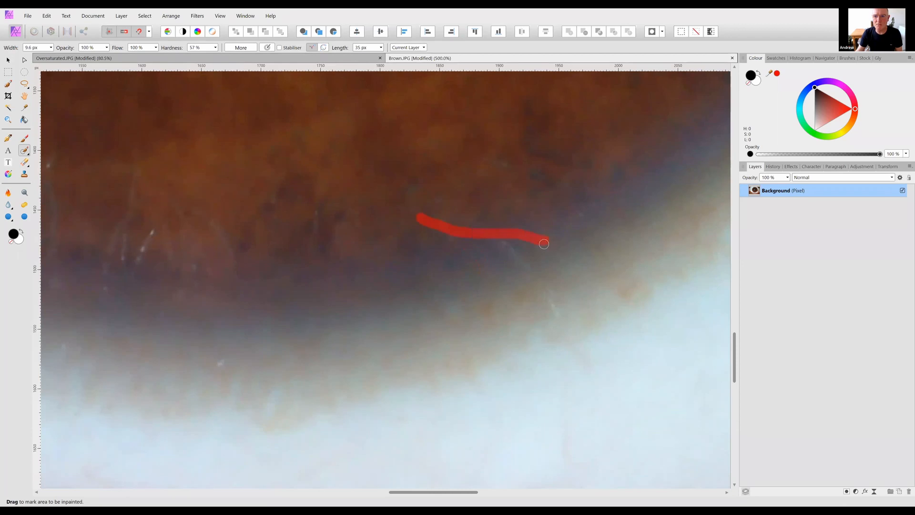
left_click_drag(455, 278, 393, 288)
left_click_drag(428, 242, 495, 321)
mouse_move(441, 179)
left_mouse_down()
mouse_move(434, 226)
mouse_move(511, 266)
left_mouse_up()
left_click_drag(459, 288, 456, 290)
- Inpaint the small blemish in the brown iris area just above the cleaned lower-right rim
left_click_drag(213, 278, 329, 231)
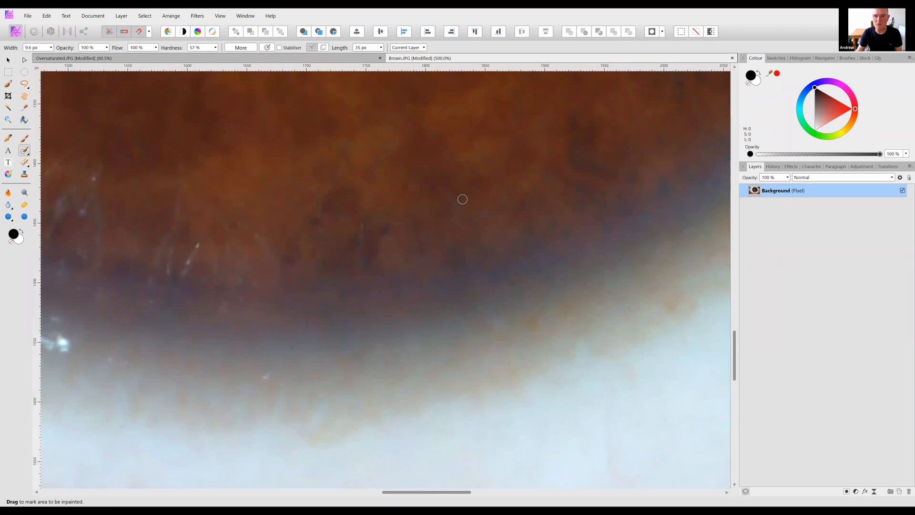
mouse_move(460, 194)
left_mouse_down()
mouse_move(448, 202)
mouse_move(464, 203)
left_mouse_up()
left_click_drag(498, 237, 477, 264)
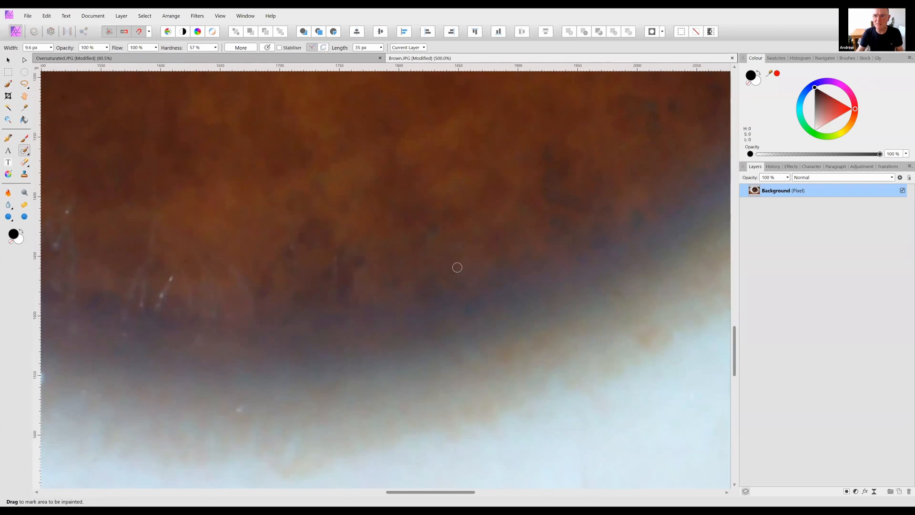
left_click_drag(449, 286, 558, 213)
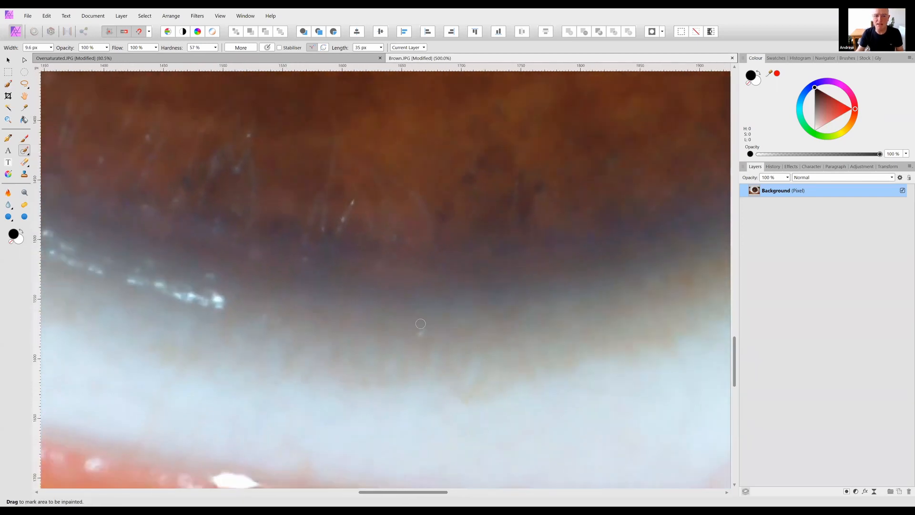
- Try to inpaint the end of the white reflection streak on the lower-left iris rim, and undo it
left_click_drag(184, 286, 365, 267)
mouse_move(326, 238)
left_mouse_down()
mouse_move(307, 254)
mouse_move(320, 269)
mouse_move(405, 292)
mouse_move(395, 260)
mouse_move(311, 251)
mouse_move(400, 284)
mouse_move(370, 266)
mouse_move(405, 274)
left_mouse_up()
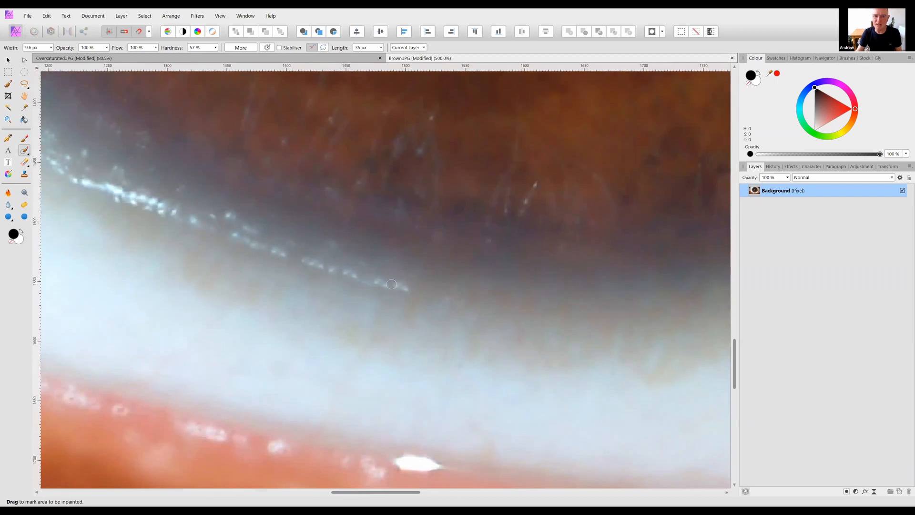
key("ctrl+z")
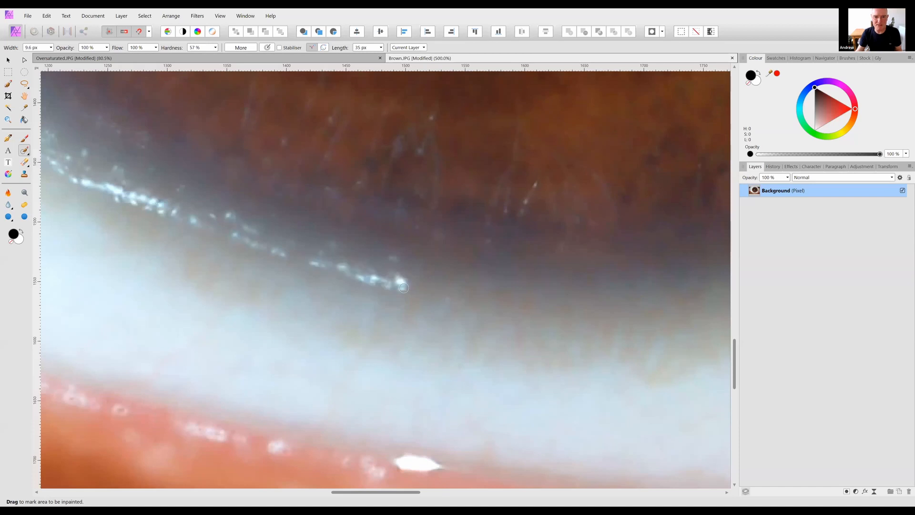
- Use the Patch Tool to cover the right end of the white reflection streak on the lower iris rim with clean rim texture
left_click(27, 153)
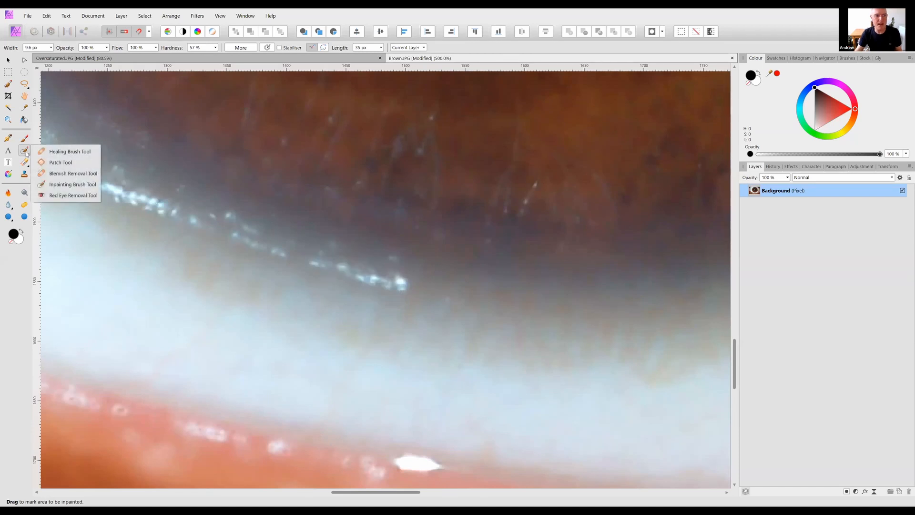
left_click(58, 163)
mouse_move(313, 241)
left_mouse_down()
mouse_move(306, 268)
mouse_move(325, 277)
mouse_move(403, 295)
mouse_move(414, 284)
mouse_move(401, 254)
mouse_move(354, 254)
mouse_move(324, 237)
mouse_move(344, 259)
mouse_move(503, 297)
left_mouse_up()
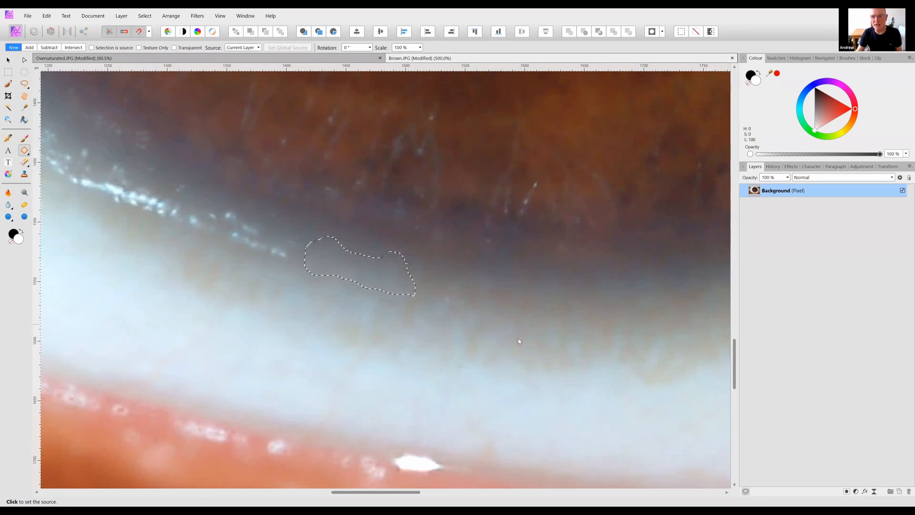
key("ctrl+d")
left_click_drag(480, 358, 525, 307)
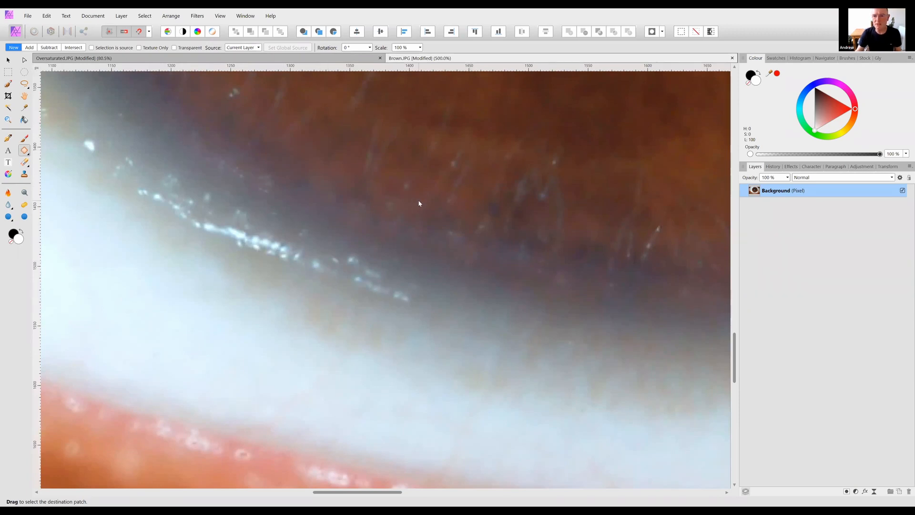
- Switch back to the Inpainting Brush and inpaint the faint light streaks in the brown area above the lower-left rim
left_click(24, 150)
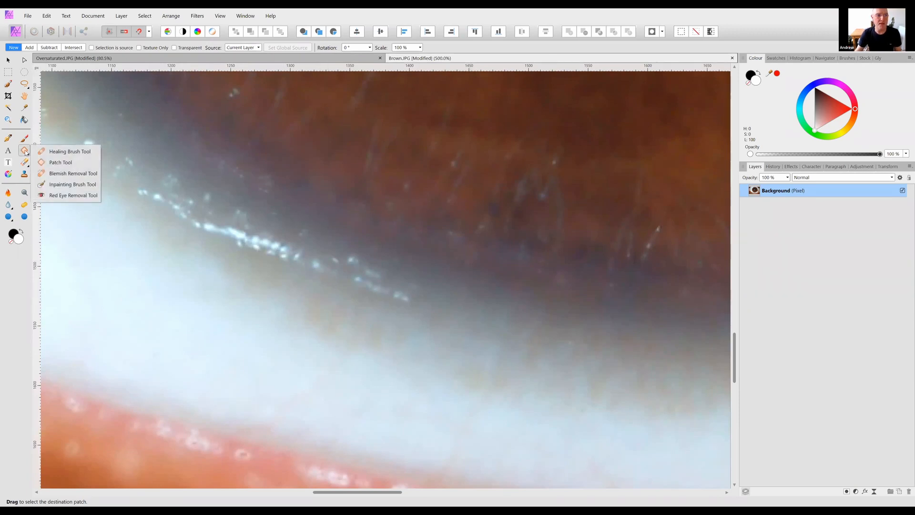
left_click(62, 182)
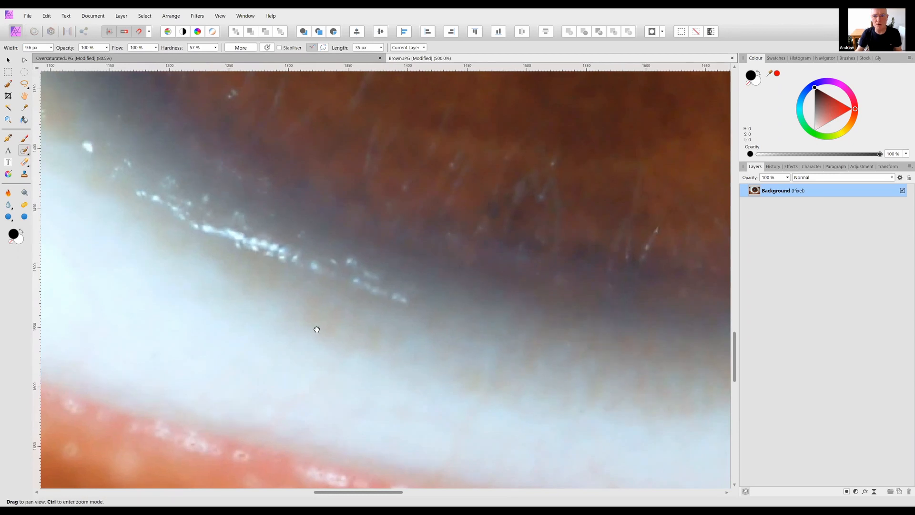
scroll(333, 324, "up", 3)
scroll(333, 324, "right", 2)
left_click_drag(306, 200, 295, 226)
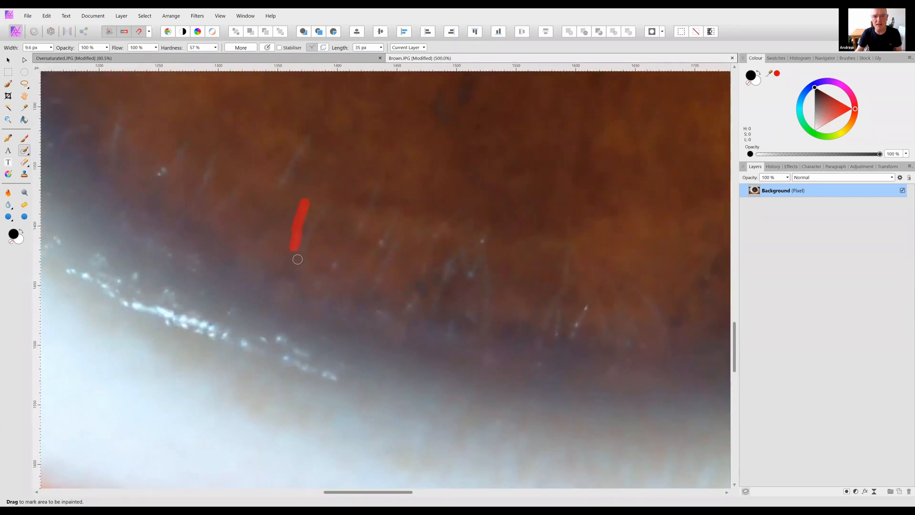
scroll(333, 191, "up", 3)
scroll(333, 191, "left", 1)
mouse_move(329, 197)
left_mouse_down()
mouse_move(300, 248)
mouse_move(331, 204)
left_mouse_up()
- Use the Patch Tool to replace the orange reflection near the top of the pupil with clean blue pupil texture
left_click_drag(386, 168, 318, 348)
scroll(414, 337, "down", 3)
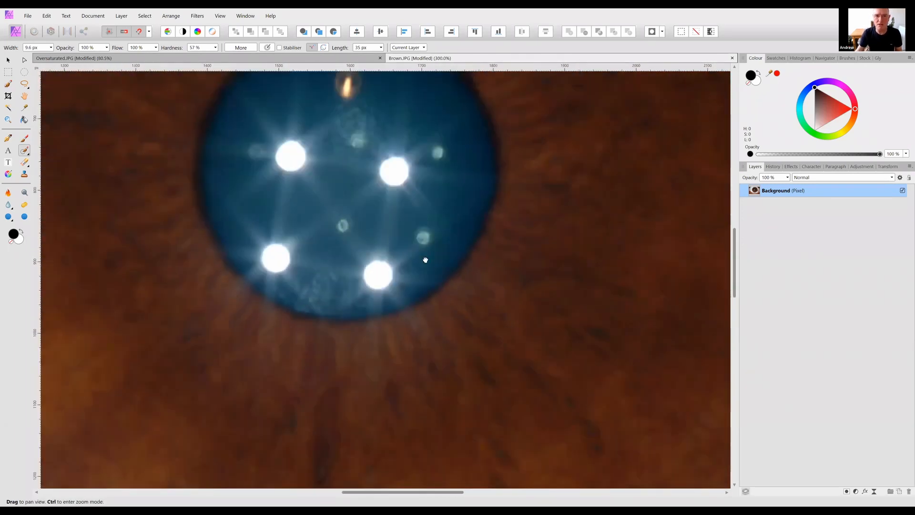
scroll(425, 260, "up", 3)
scroll(425, 260, "left", 1)
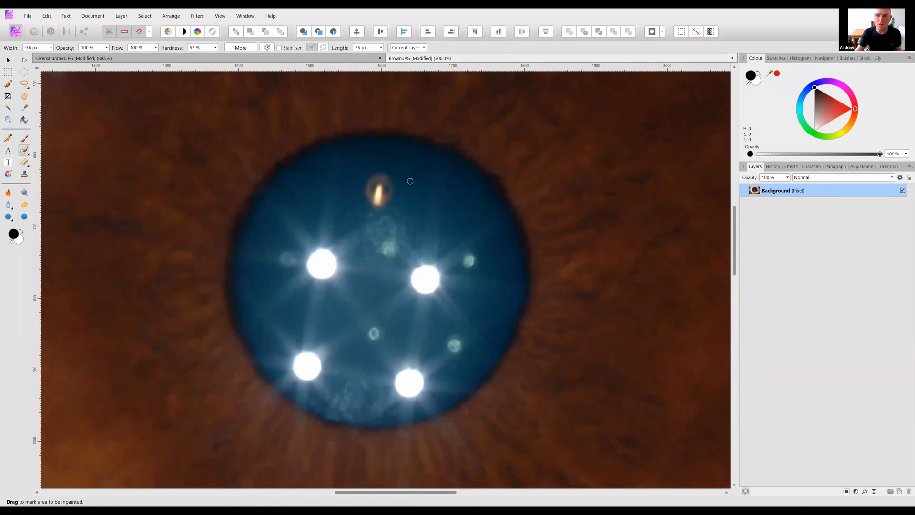
left_click(23, 155)
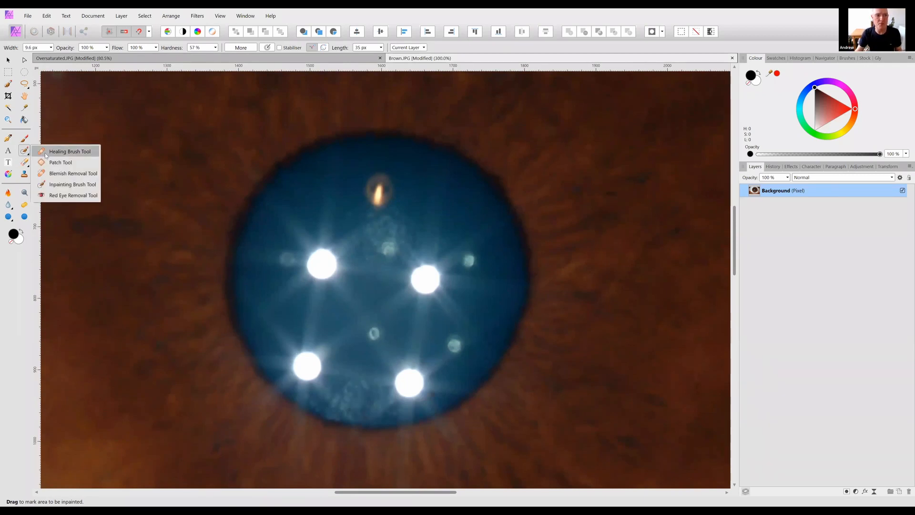
left_click(61, 161)
mouse_move(376, 166)
left_mouse_down()
mouse_move(359, 200)
mouse_move(402, 178)
mouse_move(379, 163)
left_mouse_up()
left_click(348, 216)
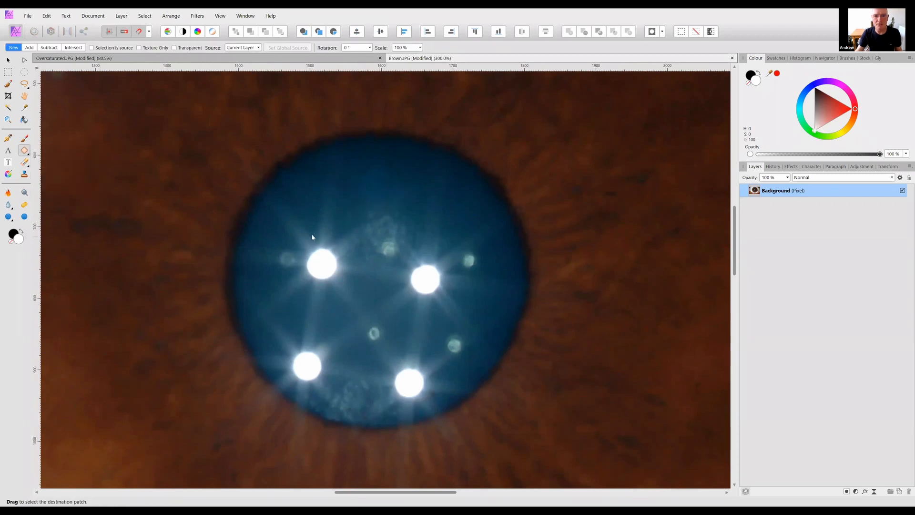
- Try to patch out the upper-left white light reflection in the pupil, and undo the patch and its outline
mouse_move(295, 276)
left_mouse_down()
mouse_move(347, 252)
mouse_move(318, 237)
left_mouse_up()
left_click(362, 192)
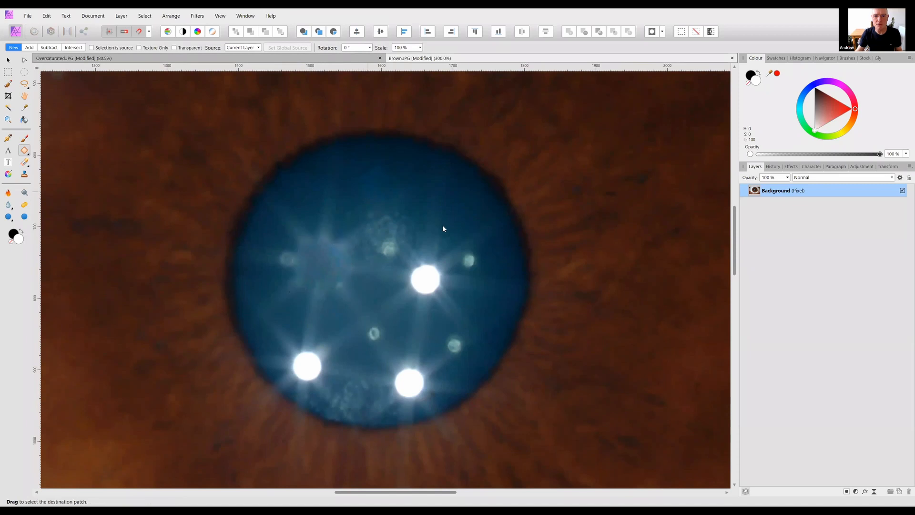
key("ctrl+z")
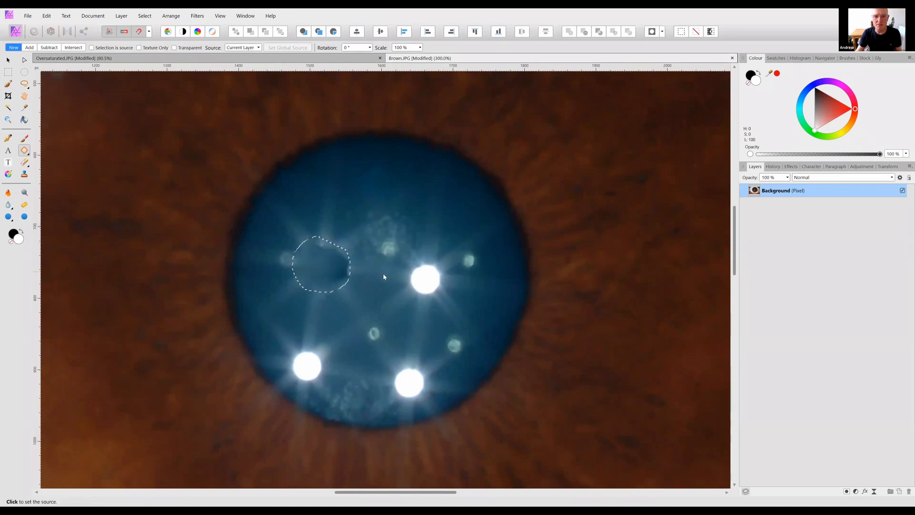
key("ctrl+z")
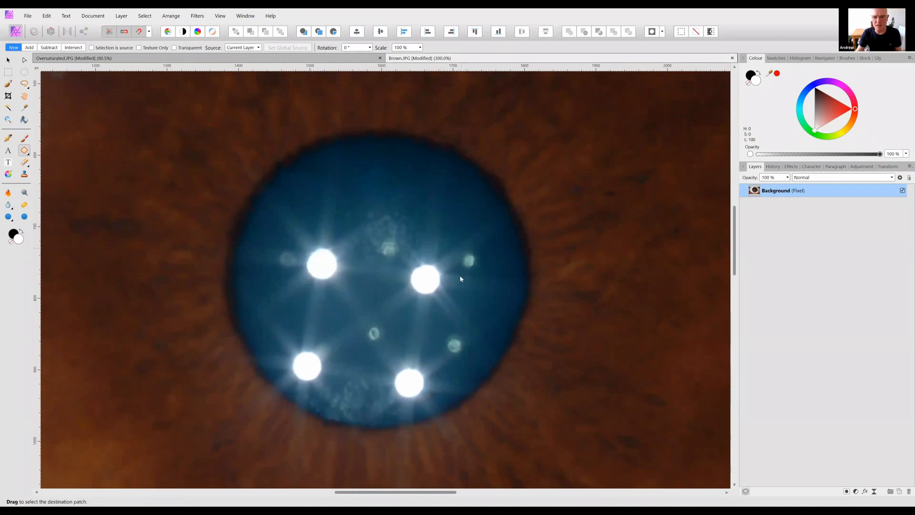
- Patch out the four small greenish spots between and beside the white light reflections in the pupil
left_click(378, 240)
left_click_drag(400, 258, 394, 259)
left_click(380, 298)
left_click_drag(369, 348, 376, 312)
left_click(382, 280)
left_click(427, 335)
mouse_move(452, 330)
left_mouse_down()
mouse_move(446, 360)
mouse_move(469, 340)
left_mouse_up()
left_click(458, 382)
left_click(499, 301)
mouse_move(447, 245)
left_mouse_down()
mouse_move(473, 236)
mouse_move(439, 244)
left_mouse_up()
left_click_drag(378, 255, 469, 202)
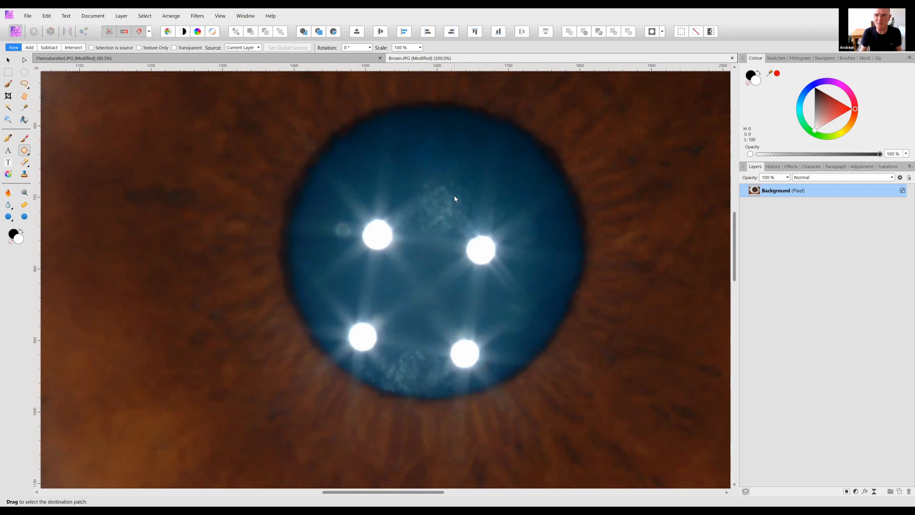
- Patch the small light speck in the upper-left part of the brown iris with nearby iris texture
key("ctrl+minus")
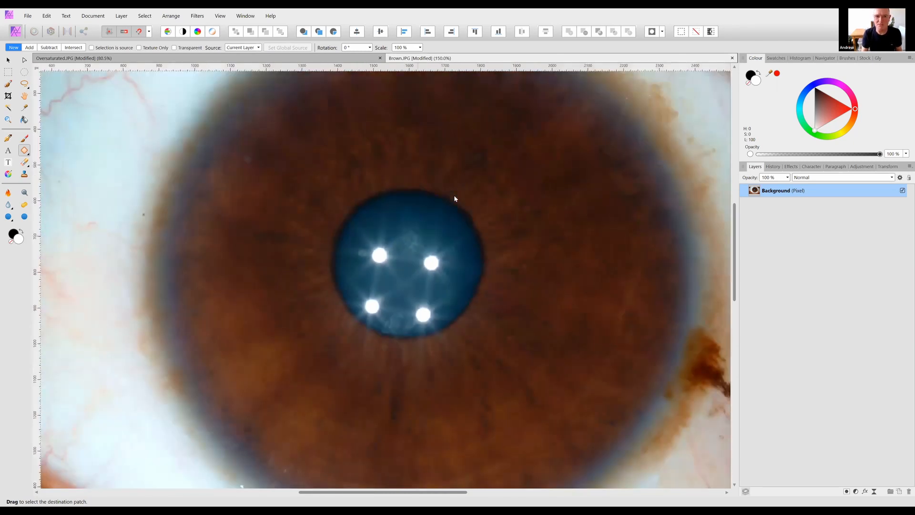
key("ctrl+minus")
left_click_drag(396, 117, 512, 395)
key("ctrl+plus")
key("ctrl+plus")
mouse_move(400, 280)
left_mouse_down()
mouse_move(416, 290)
mouse_move(407, 280)
left_mouse_up()
left_click(430, 316)
left_click(446, 258)
- Patch the small dark speck on the white of the eye just outside the left iris edge
left_click_drag(458, 206, 494, 100)
mouse_move(237, 286)
left_mouse_down()
mouse_move(225, 310)
mouse_move(238, 286)
left_mouse_up()
left_click(258, 263)
left_click_drag(317, 382, 295, 281)
left_click(259, 258)
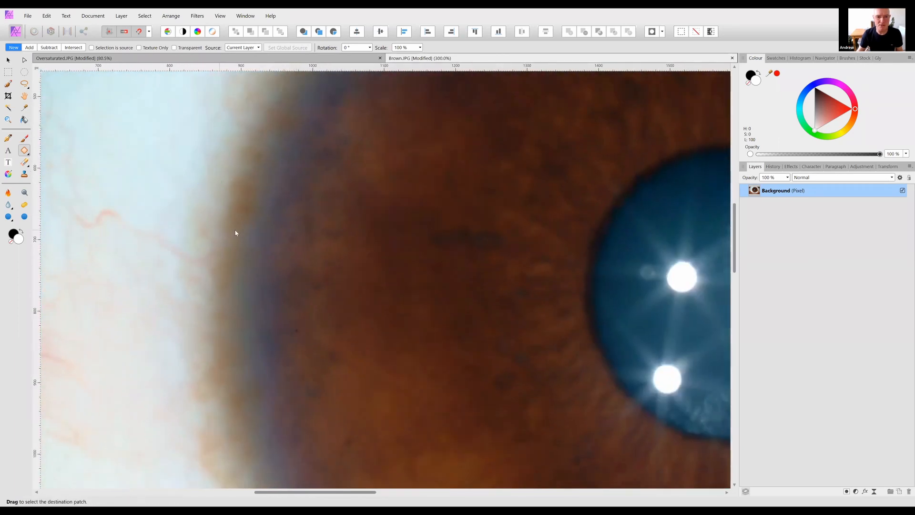
- Patch the isolated white spot on the lower-left iris rim using a clean stretch of the lower rim as source
left_click_drag(287, 389, 276, 239)
mouse_move(309, 460)
left_mouse_down()
mouse_move(319, 284)
mouse_move(280, 235)
left_mouse_up()
mouse_move(590, 344)
left_mouse_down()
mouse_move(376, 293)
mouse_move(529, 269)
mouse_move(553, 280)
left_mouse_up()
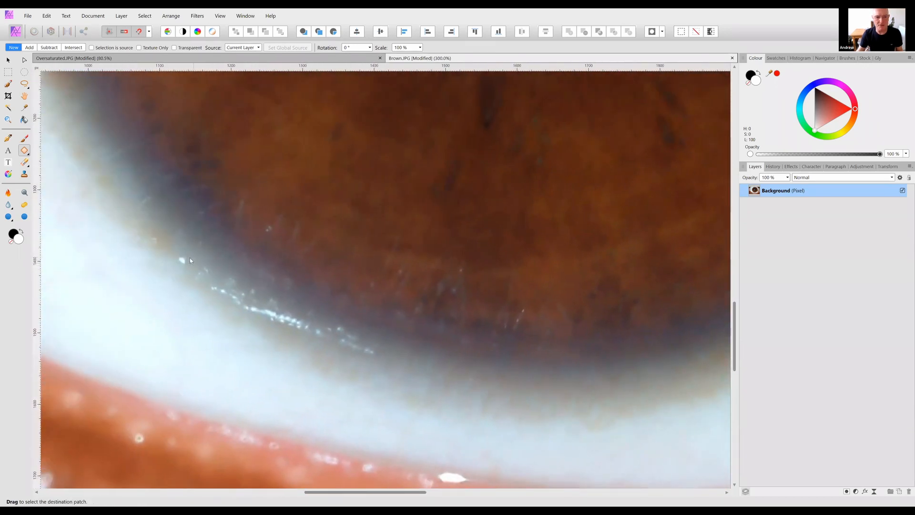
mouse_move(208, 284)
left_mouse_down()
mouse_move(211, 263)
mouse_move(178, 249)
left_mouse_up()
left_click(441, 380)
left_click(439, 379)
- Patch the long white reflection streak on the lower-left rim from clean rim texture, and patch the same strip once more
mouse_move(217, 294)
left_mouse_down()
mouse_move(310, 341)
mouse_move(291, 295)
mouse_move(224, 273)
left_mouse_up()
left_click(501, 393)
left_click(502, 397)
left_click_drag(436, 424, 420, 444)
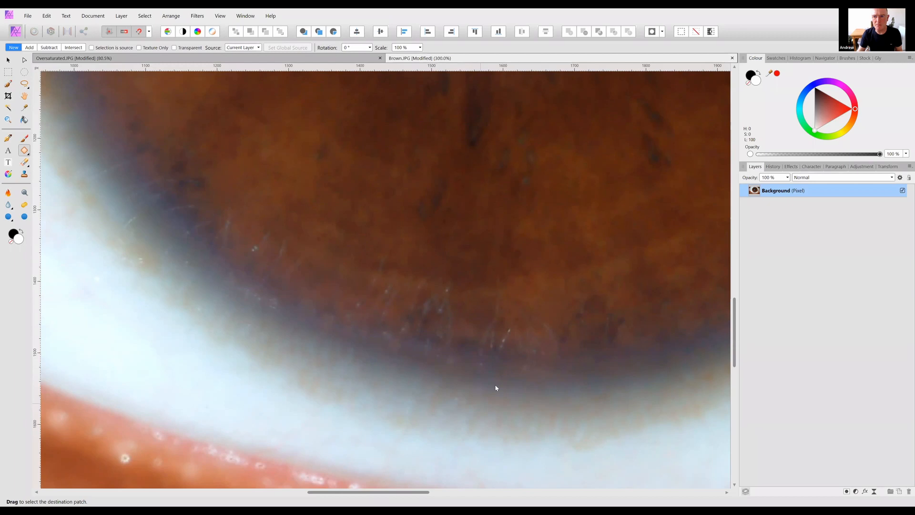
mouse_move(184, 299)
left_mouse_down()
mouse_move(365, 360)
mouse_move(355, 378)
mouse_move(238, 341)
mouse_move(187, 301)
left_mouse_up()
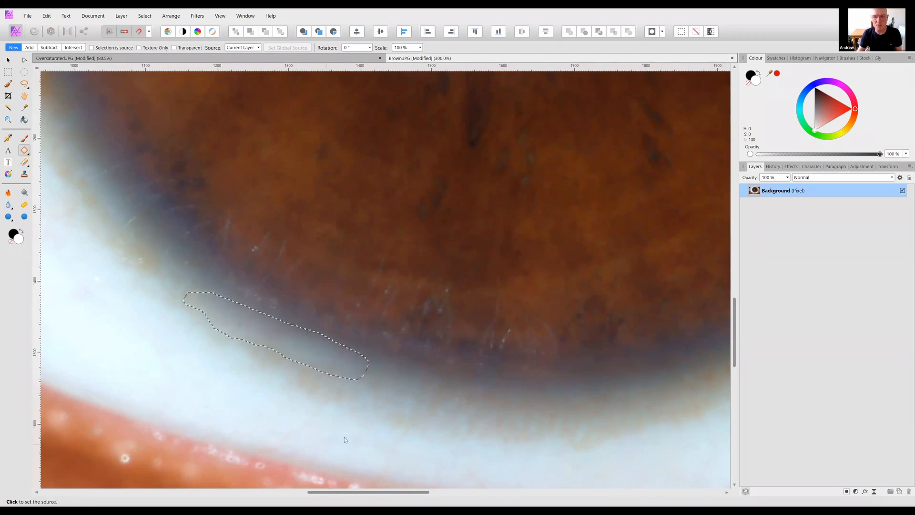
left_click(400, 423)
left_click(401, 422)
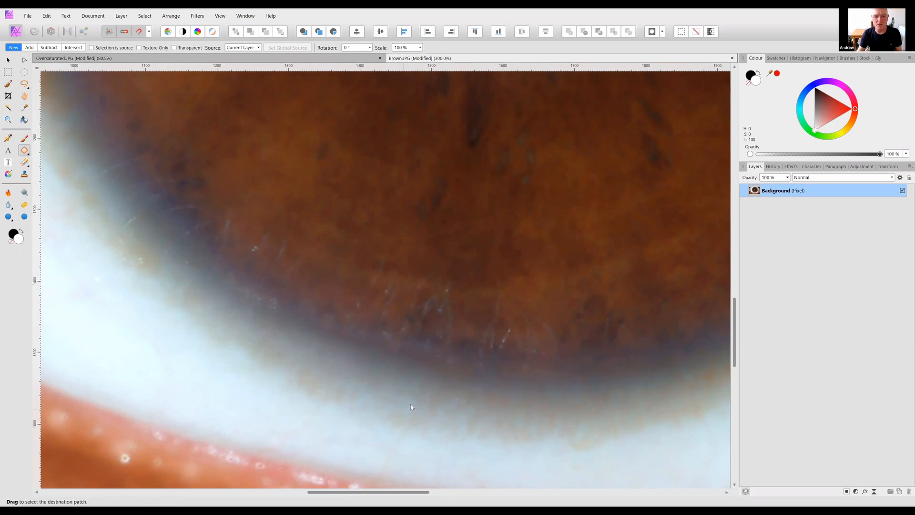
- Examine the lower iris rim, the area below the pupil and the whole eye for remaining blemishes
left_click_drag(553, 435, 490, 323)
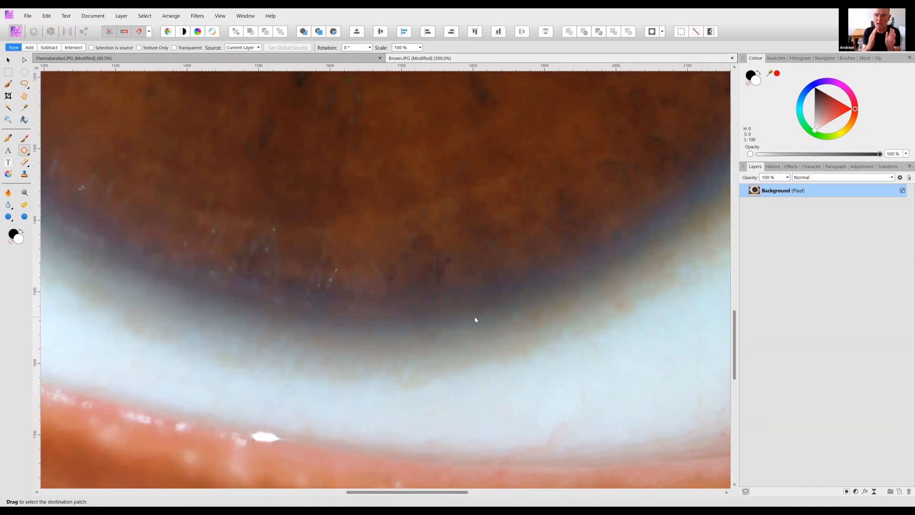
left_click_drag(404, 334, 385, 342)
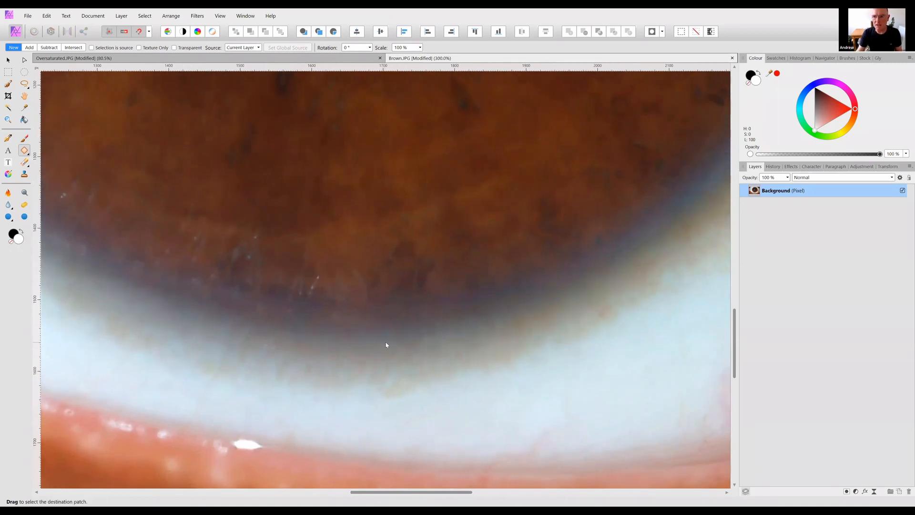
left_click_drag(567, 316, 460, 346)
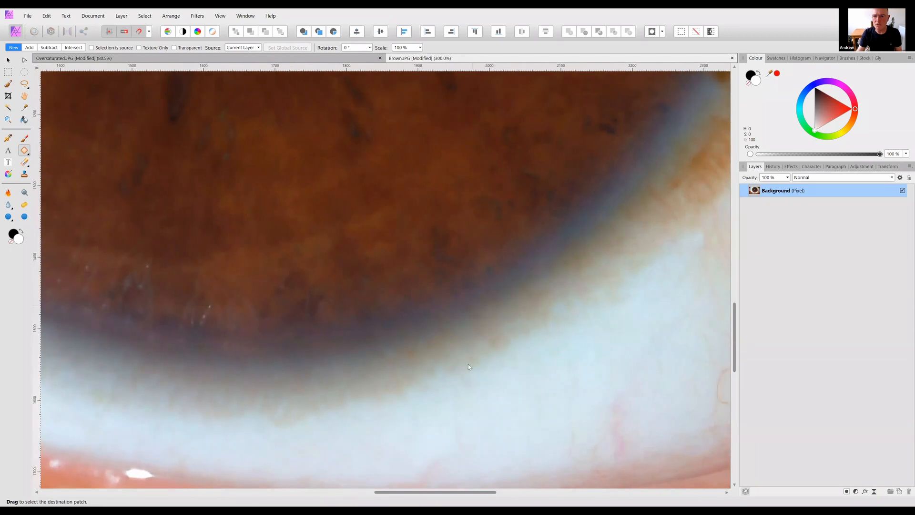
left_click_drag(417, 334, 522, 407)
left_click_drag(409, 215, 461, 403)
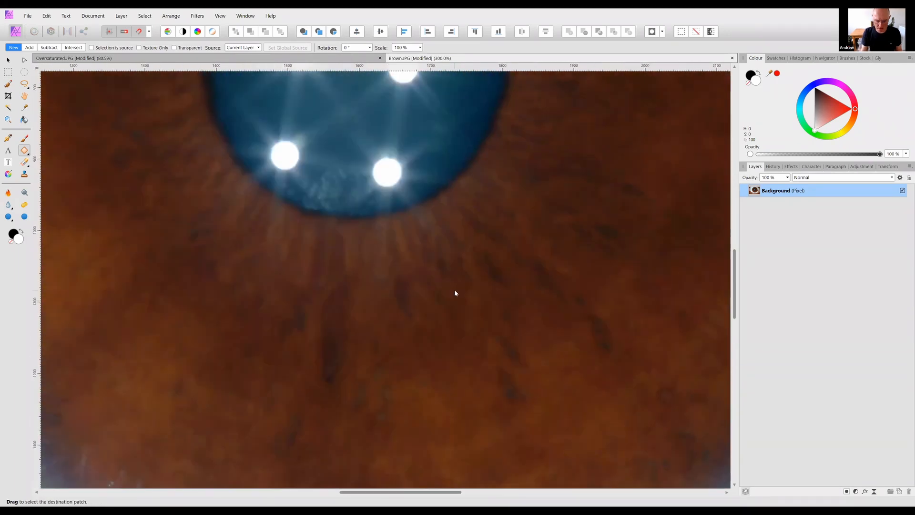
key("ctrl+0")
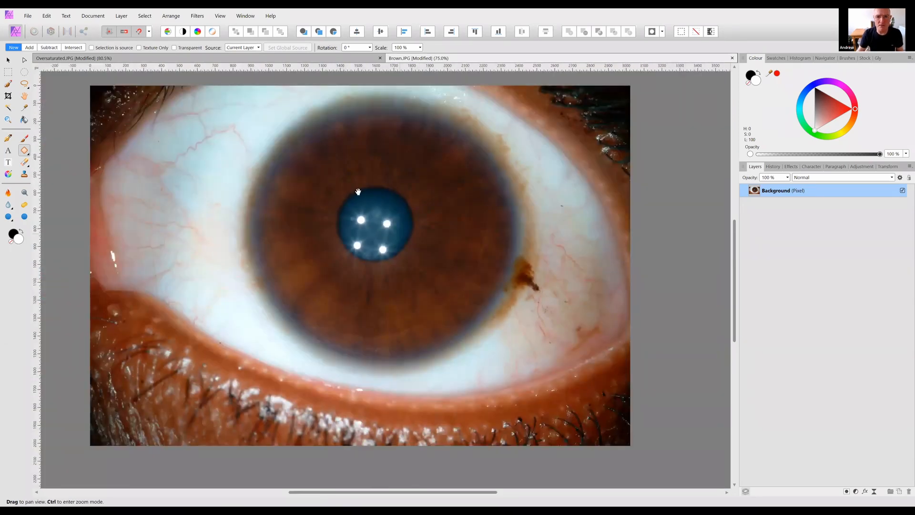
left_click_drag(334, 189, 327, 221)
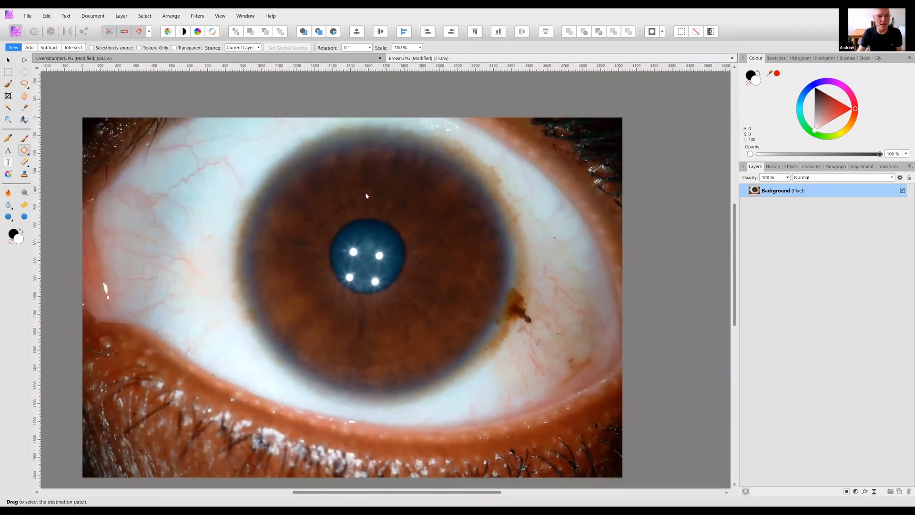
left_click_drag(499, 220, 491, 199)
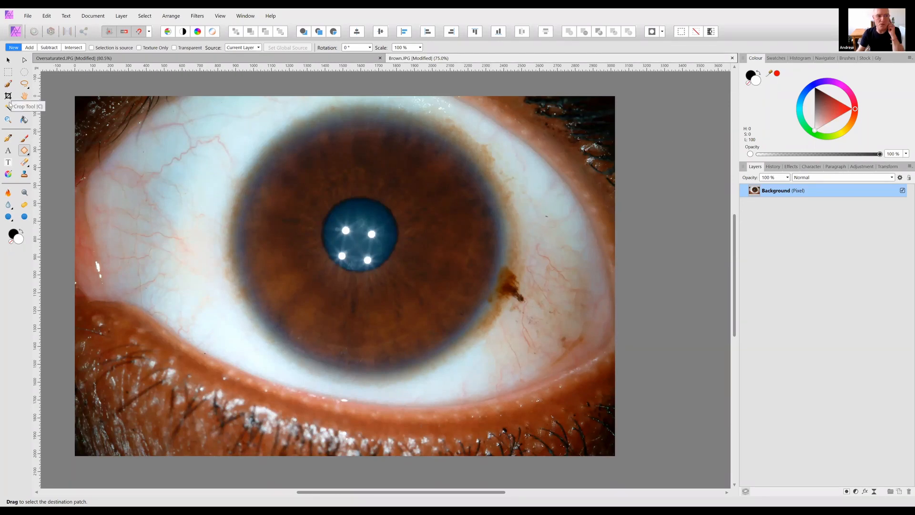
- Crop the photo to 2796 x 1752 px, trimming all four edges closer around the eye
left_click(9, 96)
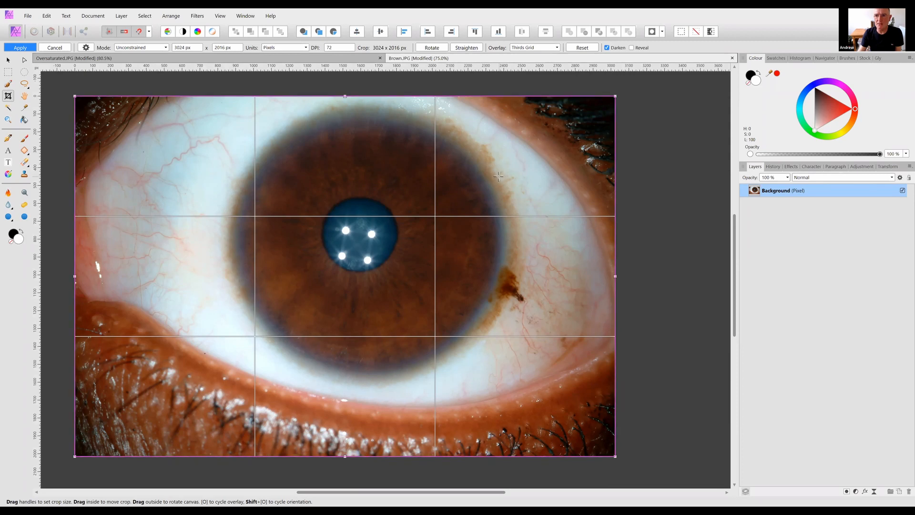
left_click_drag(84, 275, 303, 260)
left_click_drag(197, 263, 106, 286)
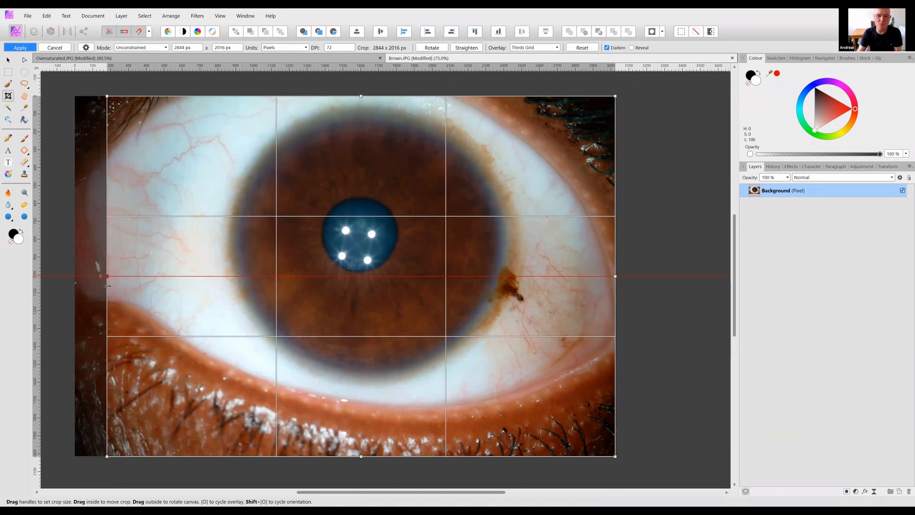
mouse_move(107, 286)
left_mouse_down()
mouse_move(116, 285)
mouse_move(93, 284)
left_mouse_up()
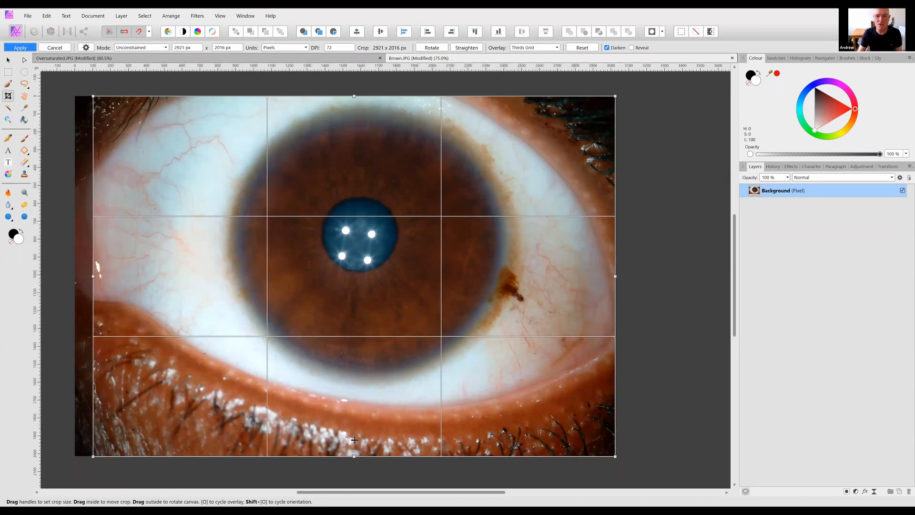
left_click_drag(356, 428, 477, 436)
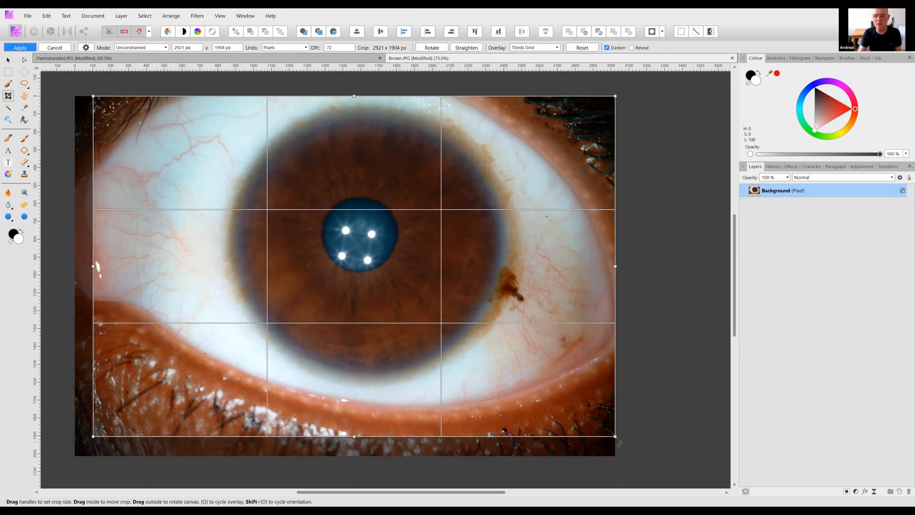
left_click_drag(615, 448, 595, 426)
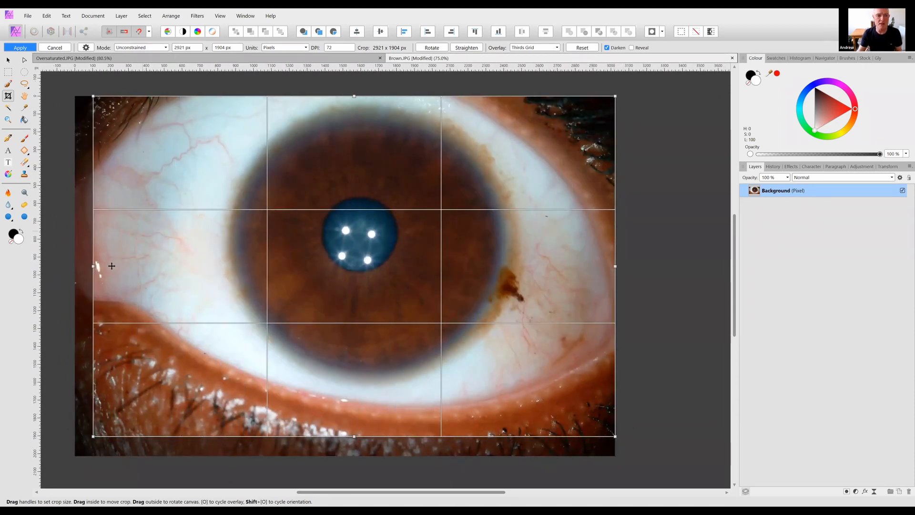
mouse_move(94, 265)
left_mouse_down()
mouse_move(118, 265)
mouse_move(109, 265)
left_mouse_up()
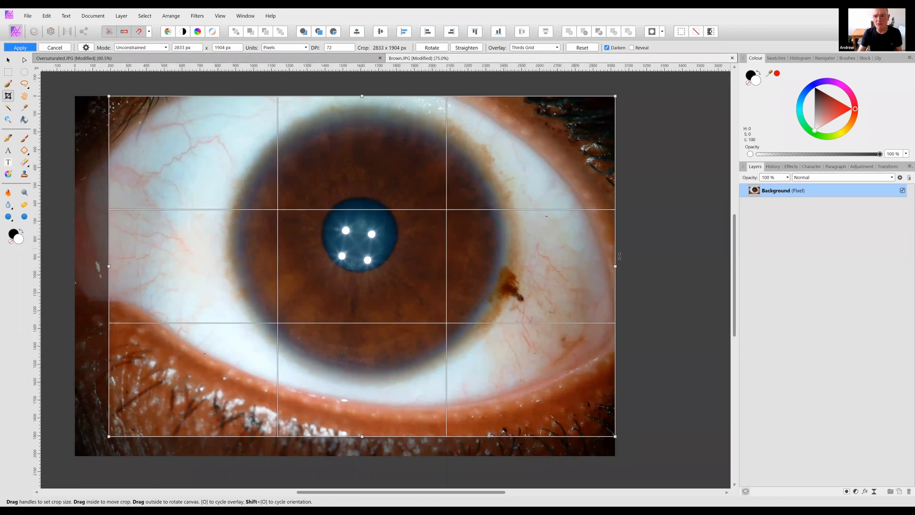
left_click_drag(614, 265, 609, 265)
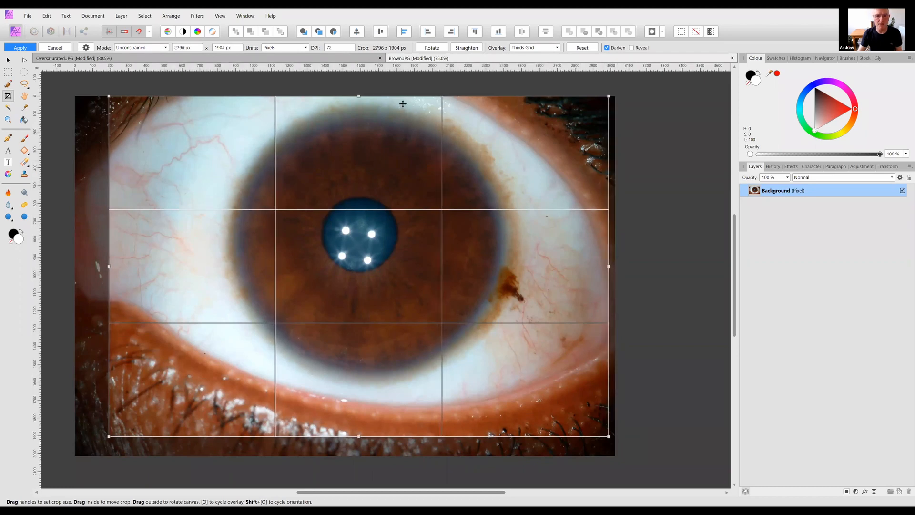
left_click_drag(358, 99, 374, 102)
left_click_drag(360, 423, 361, 413)
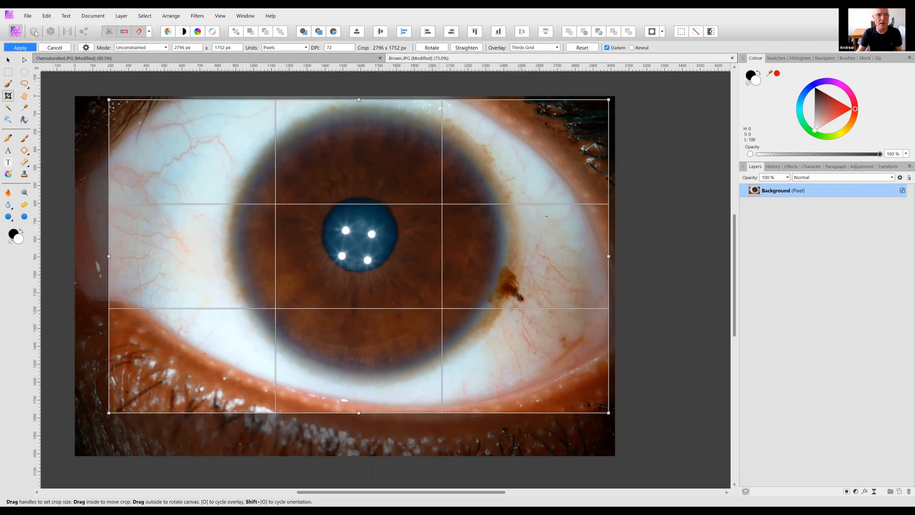
left_click(20, 48)
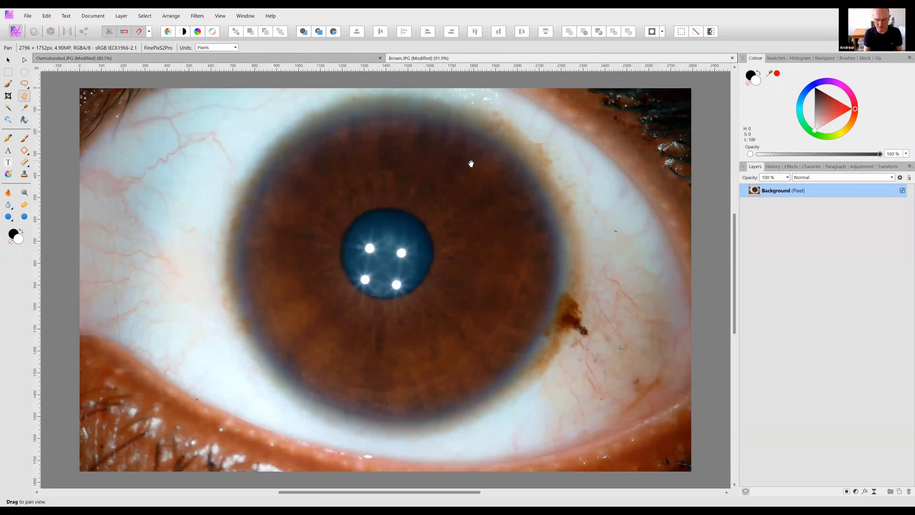
- Add a Levels adjustment above the Background layer and set its gamma to 0.879
left_click_drag(491, 151, 458, 144)
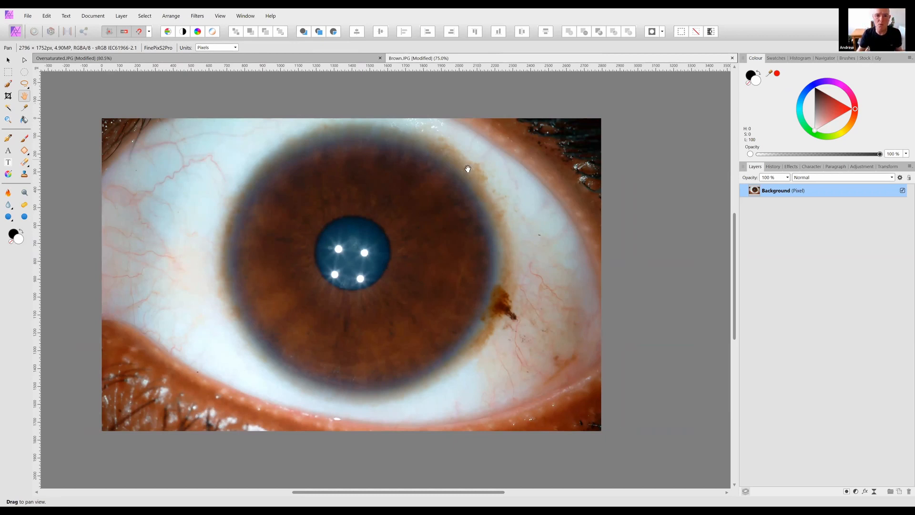
left_click_drag(403, 319, 405, 318)
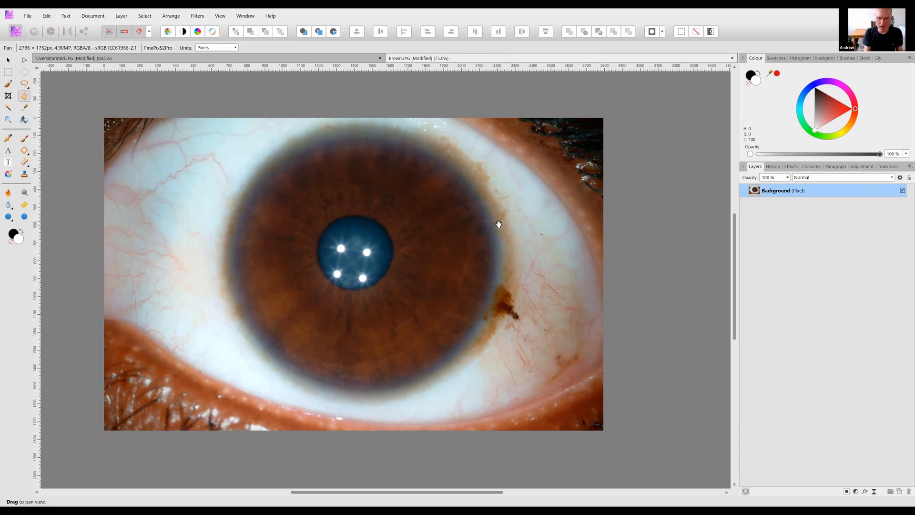
key("ctrl+l")
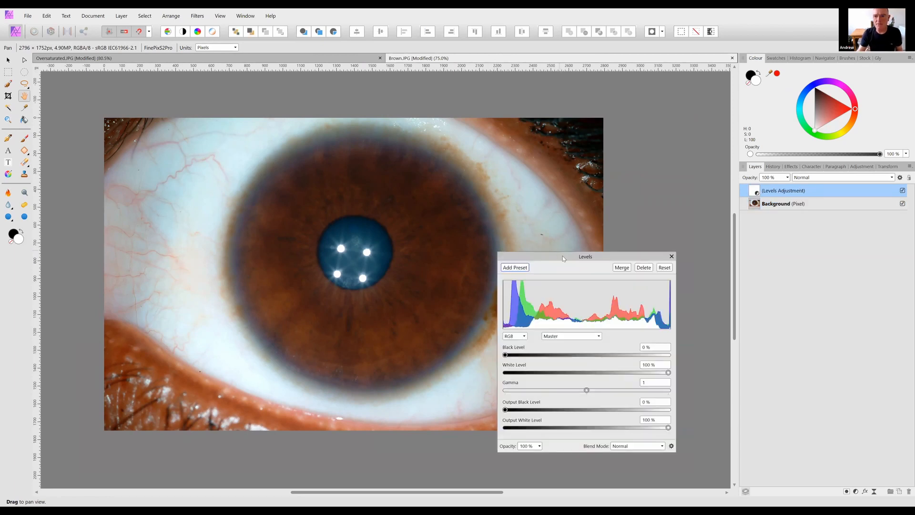
left_click_drag(528, 257, 465, 278)
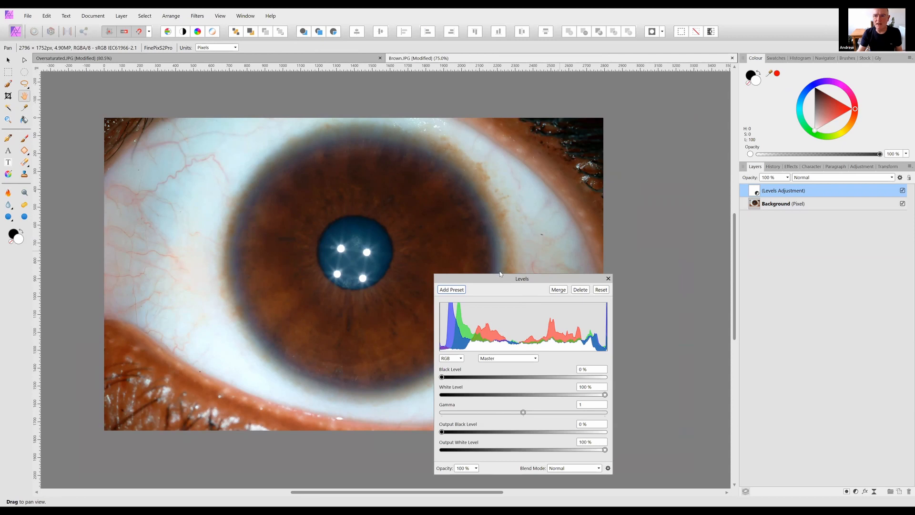
left_click_drag(514, 289, 500, 273)
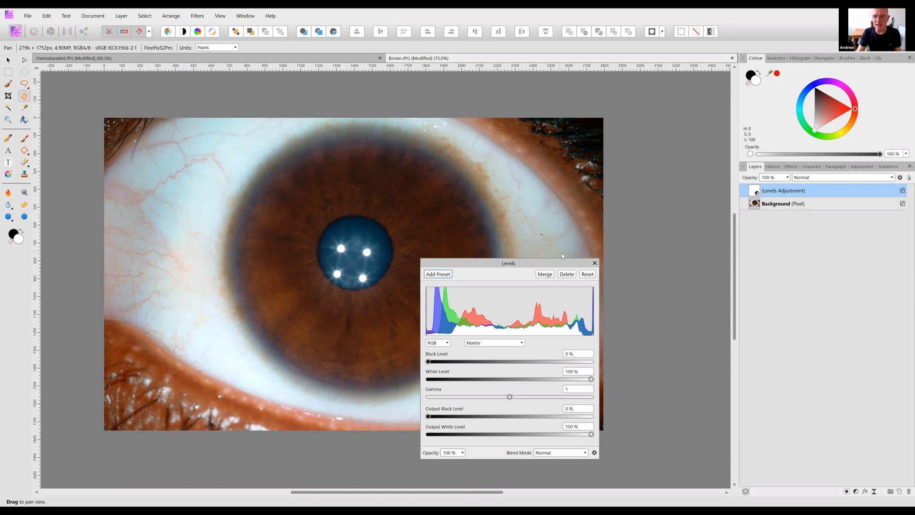
left_click_drag(559, 264, 562, 259)
mouse_move(432, 356)
left_mouse_down()
mouse_move(599, 358)
mouse_move(437, 353)
mouse_move(486, 352)
mouse_move(465, 356)
left_mouse_up()
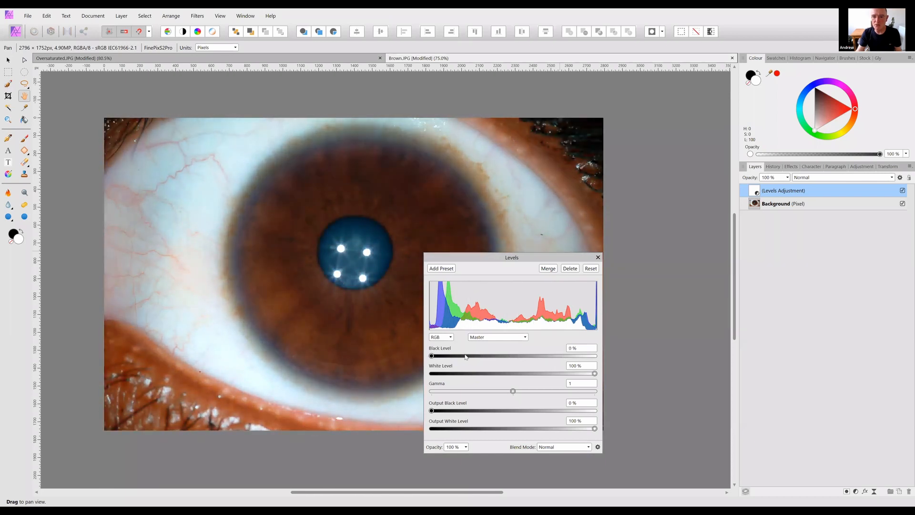
mouse_move(592, 373)
left_mouse_down()
mouse_move(431, 365)
mouse_move(598, 361)
mouse_move(596, 321)
left_mouse_up()
left_click_drag(510, 393, 511, 372)
left_click_drag(540, 257, 618, 253)
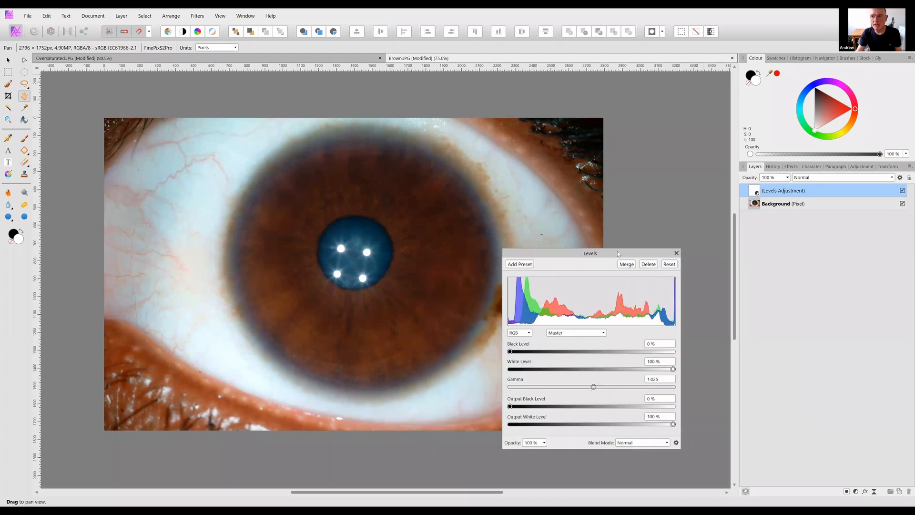
mouse_move(627, 359)
left_mouse_down()
mouse_move(646, 359)
mouse_move(614, 367)
left_mouse_up()
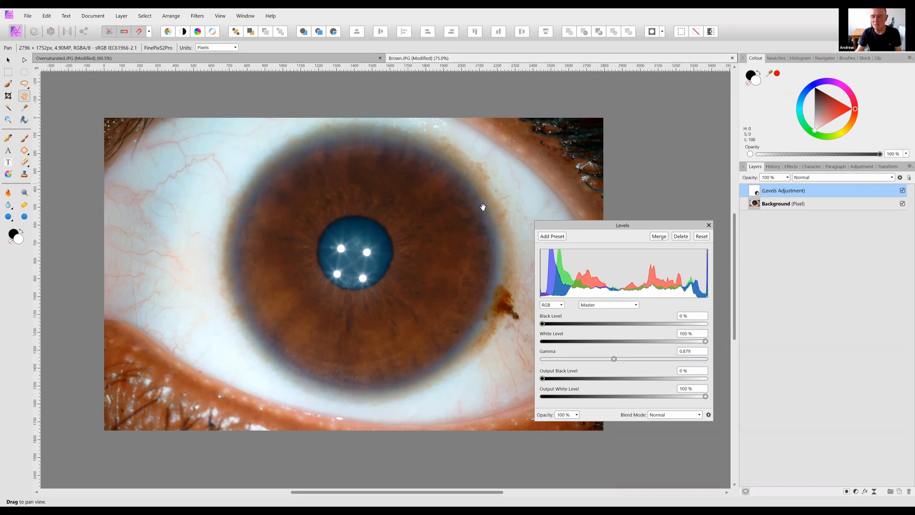
left_click(709, 226)
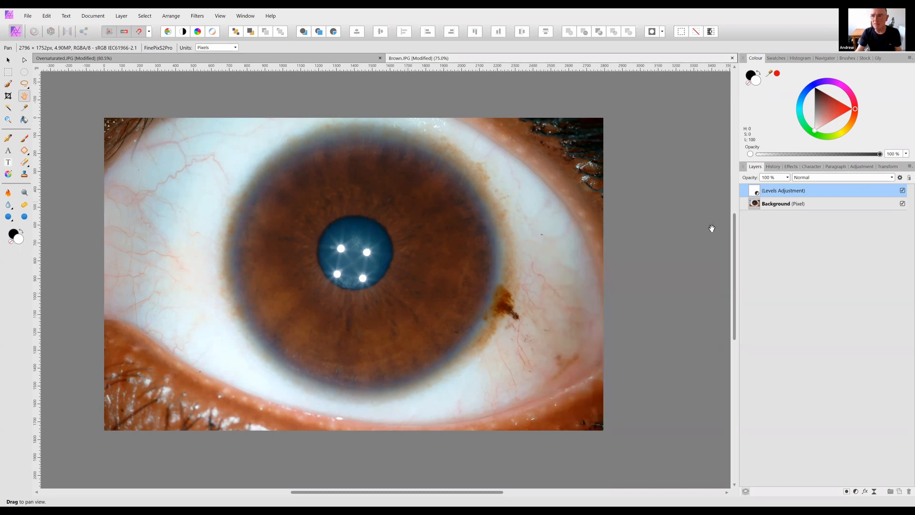
- Review the Levels settings and compare the eye with the Levels adjustment hidden and shown, leaving it visible
double_click(751, 192)
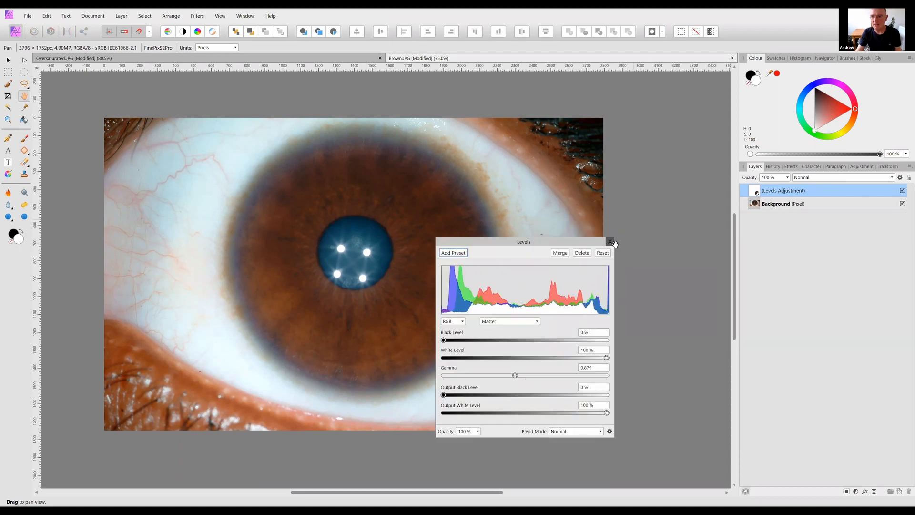
left_click(609, 242)
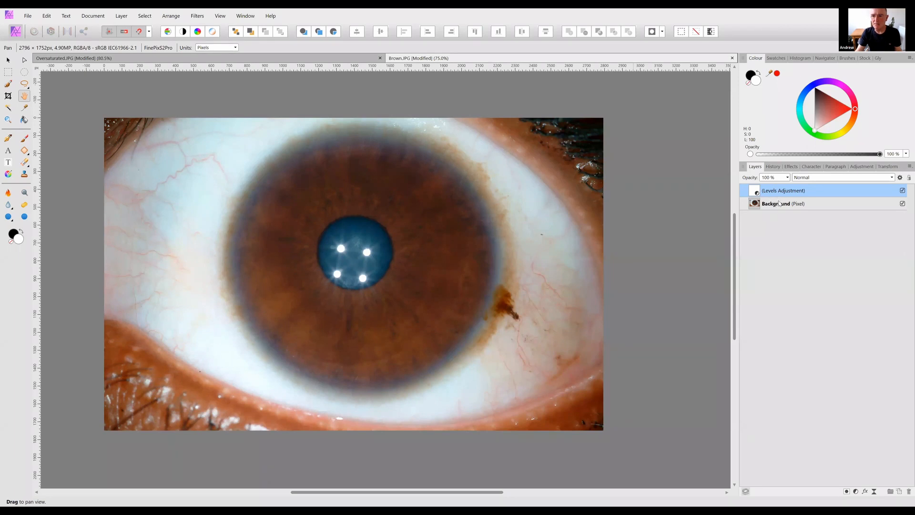
left_click(902, 191)
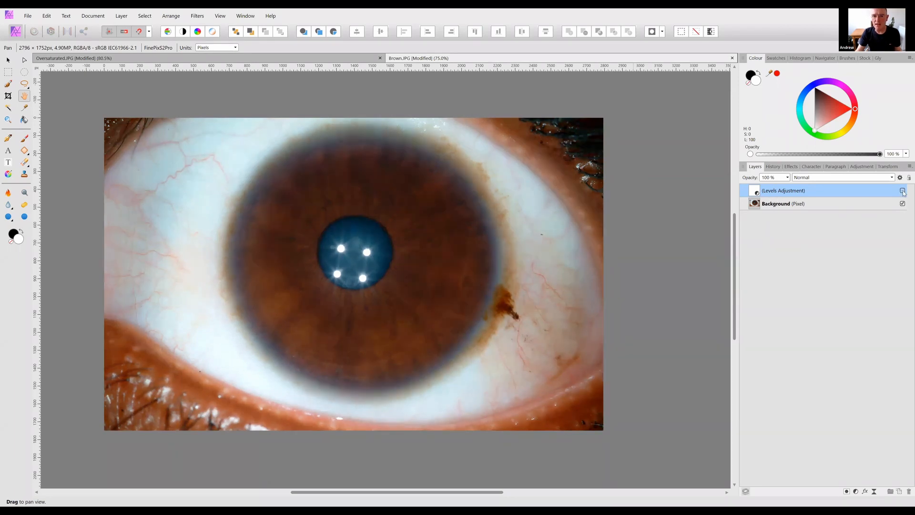
left_click(902, 191)
left_click(902, 191)
left_click(903, 191)
left_click(903, 191)
left_click(903, 192)
left_click(903, 191)
left_click(902, 192)
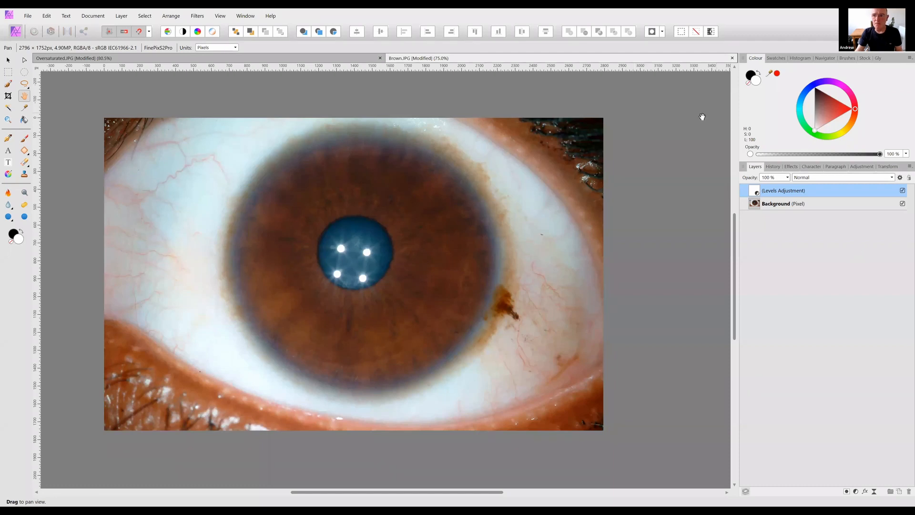
- Brighten the iris on the Background layer with the Dodge Brush at 901 px width, 30 % flow and Midtones range
left_click_drag(453, 211, 489, 198)
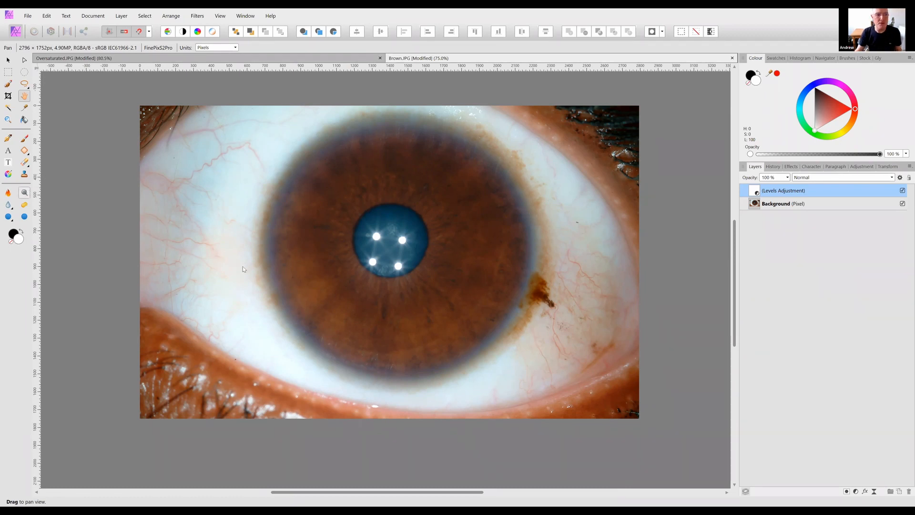
left_click(24, 192)
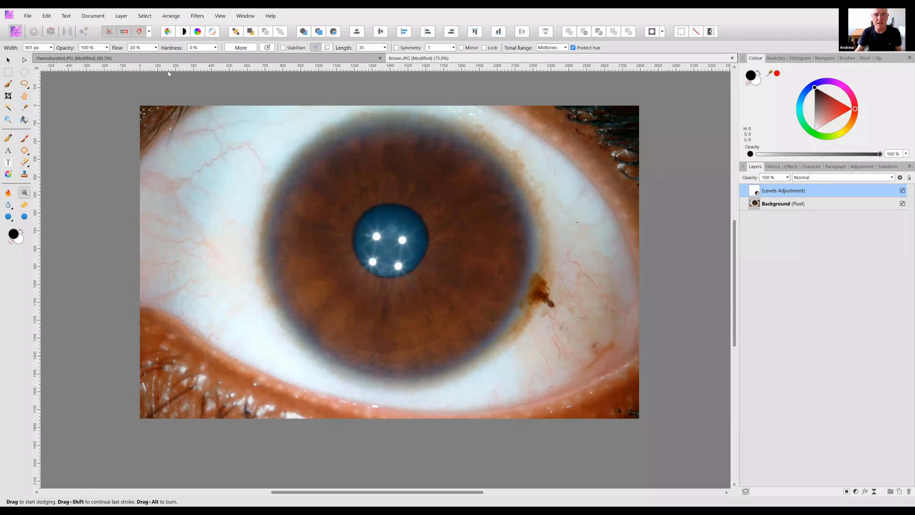
left_click(155, 48)
left_click_drag(158, 57, 163, 58)
left_click(326, 276)
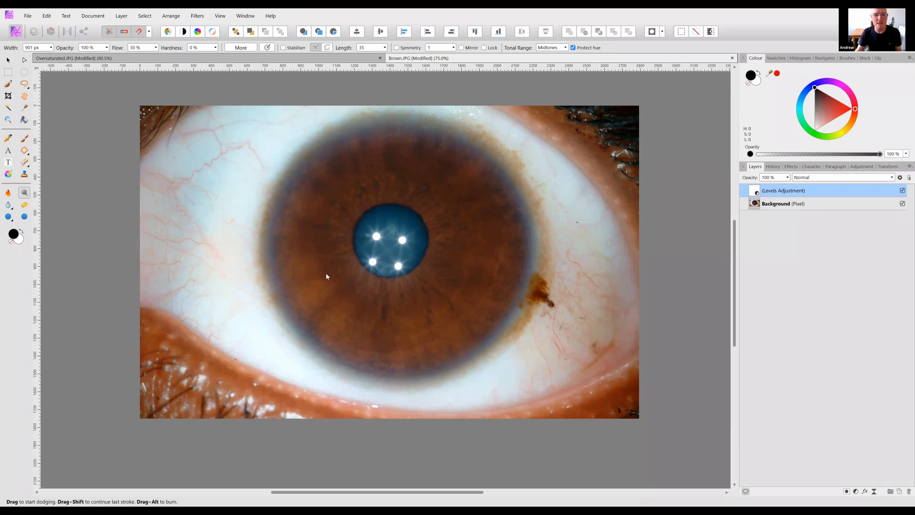
left_click(782, 207)
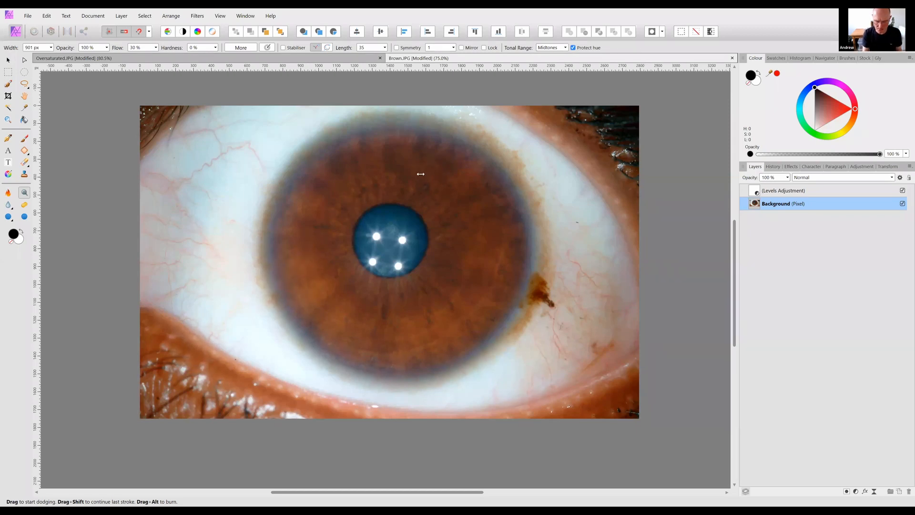
- Dodge the iris fibres along the lower edge of the pupil with the brush reduced to 288.8 px
key("ctrl+plus")
key("ctrl+plus")
left_click_drag(435, 220, 414, 266)
key("bracketleft")
key("bracketleft")
key("bracketleft")
key("bracketleft")
key("bracketleft")
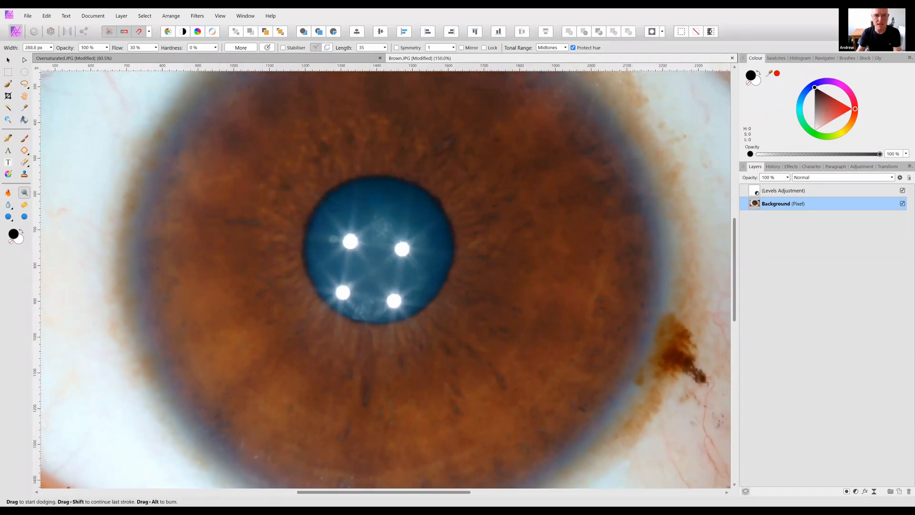
left_click_drag(385, 338, 331, 326)
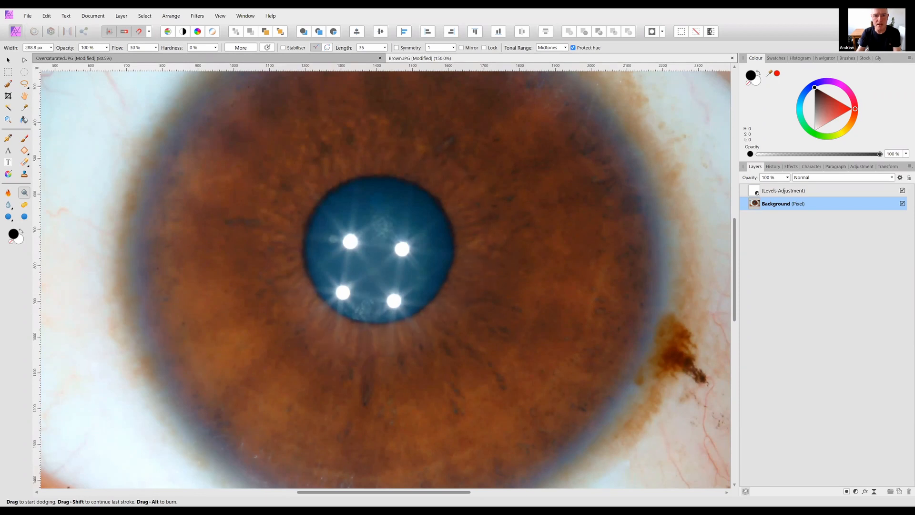
key("ctrl+1")
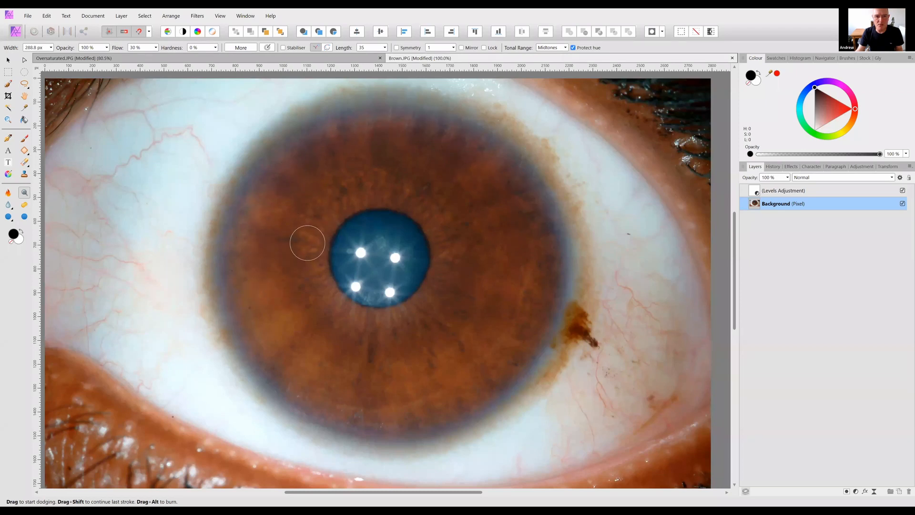
- Fine-tune the black level of the existing Levels adjustment and close its settings
left_click(8, 59)
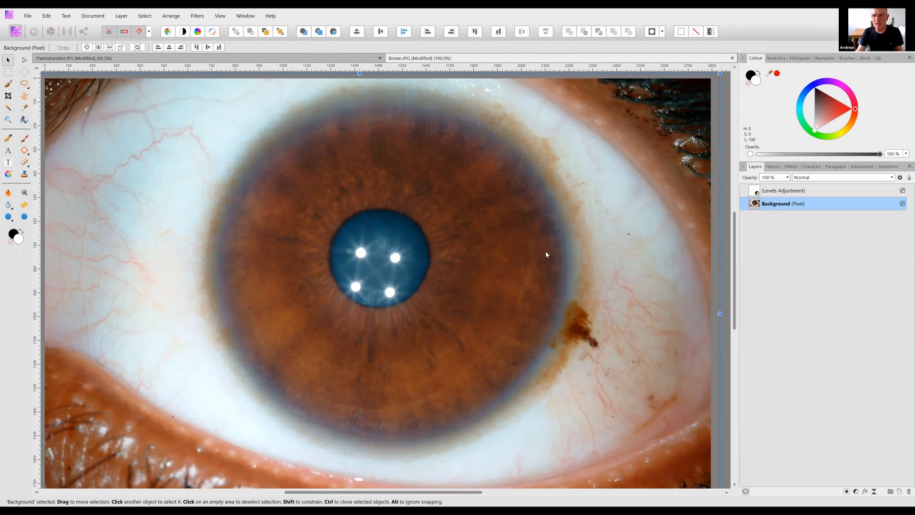
left_click(759, 193)
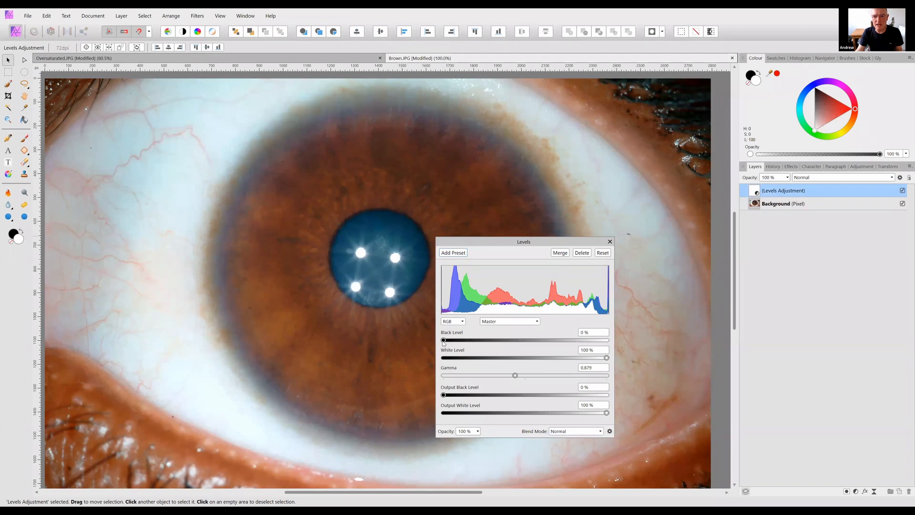
mouse_move(444, 341)
left_mouse_down()
mouse_move(467, 343)
mouse_move(446, 345)
left_mouse_up()
left_click(610, 241)
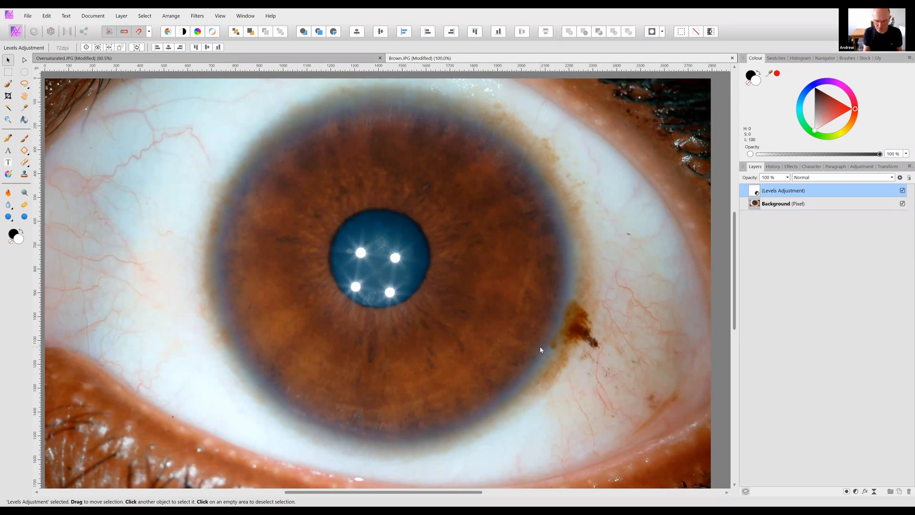
- Examine the iris fibres and the pupil's lower-right edge at up to 900 % magnification
key("ctrl+4")
left_click_drag(478, 362, 341, 250)
key("ctrl+plus")
key("ctrl+plus")
key("ctrl+plus")
key("ctrl+plus")
key("ctrl+plus")
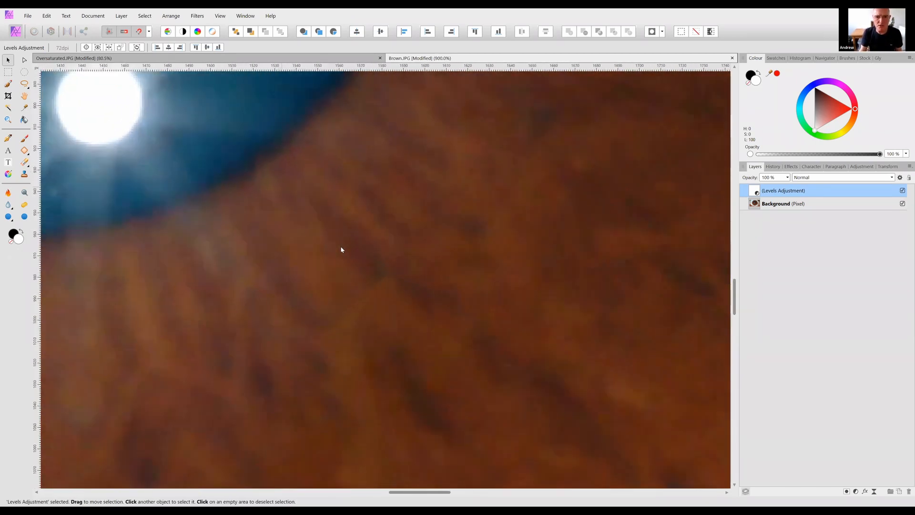
key("space")
left_click_drag(433, 284, 409, 377)
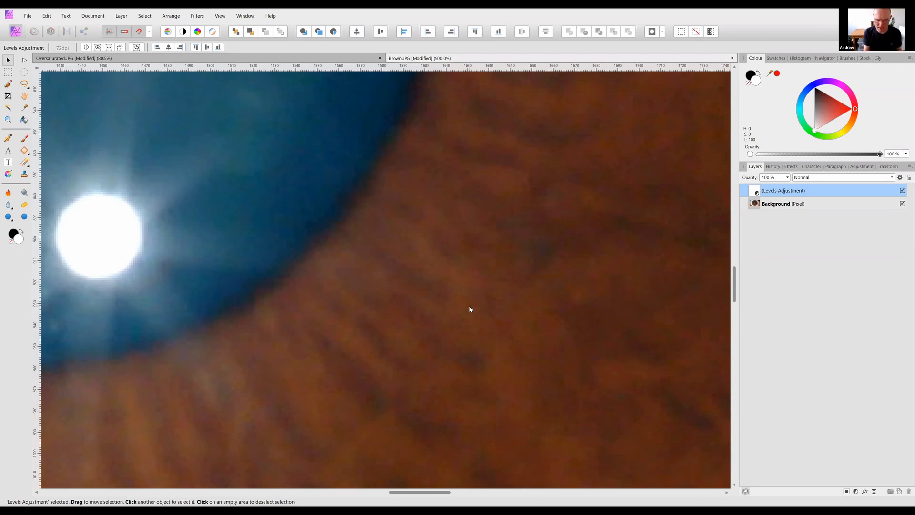
key("ctrl+minus")
key("ctrl+minus")
key("ctrl+minus")
key("ctrl+minus")
key("ctrl+minus")
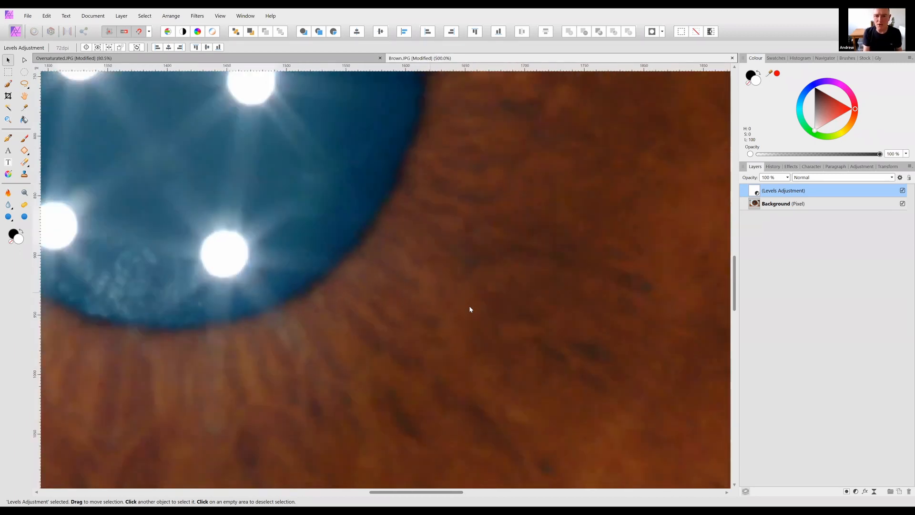
- Examine the grain in the iris fibres along the pupil's lower edge at several magnifications
key("ctrl+minus")
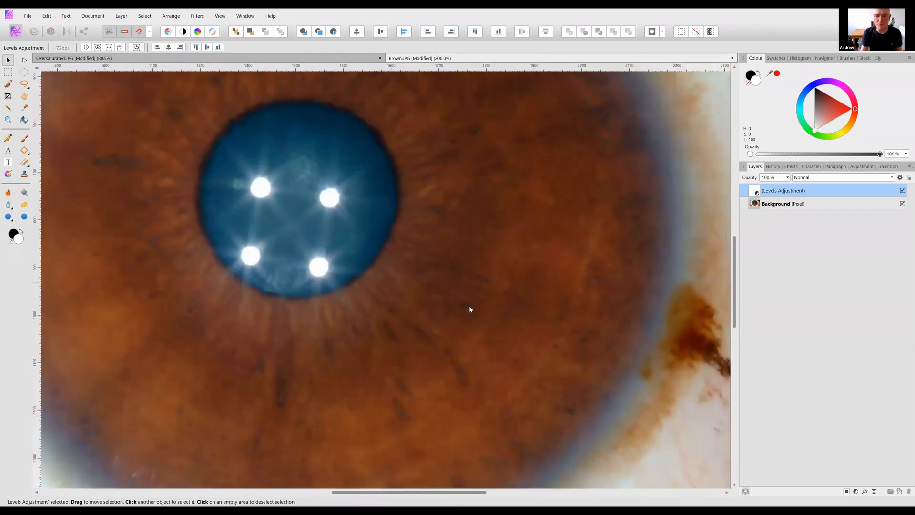
mouse_move(470, 293)
left_mouse_down()
mouse_move(476, 300)
mouse_move(476, 292)
left_mouse_up()
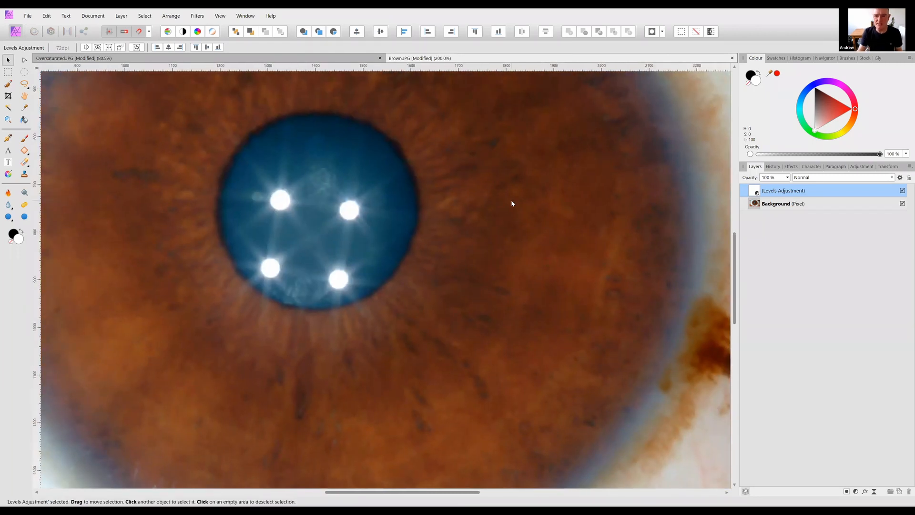
key("ctrl+plus")
key("ctrl+plus")
key("ctrl+plus")
key("ctrl+plus")
key("ctrl+plus")
key("ctrl+plus")
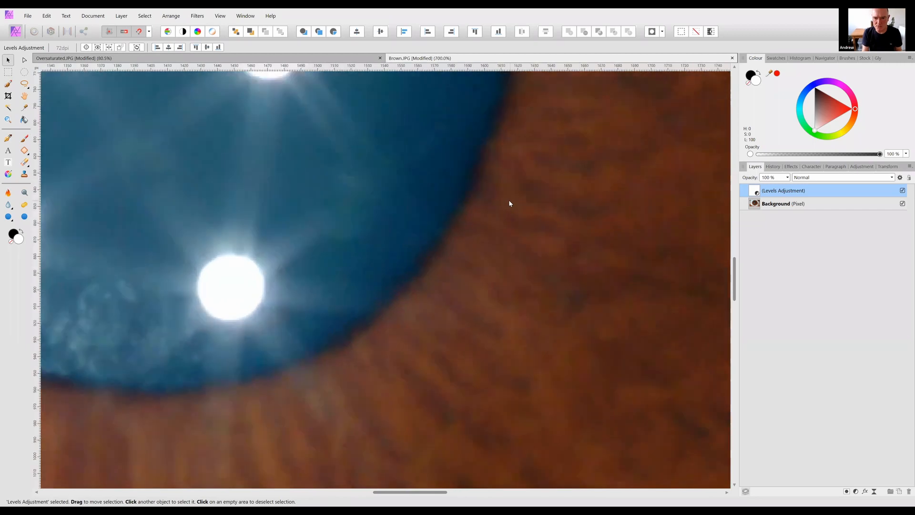
left_click_drag(418, 252, 317, 90)
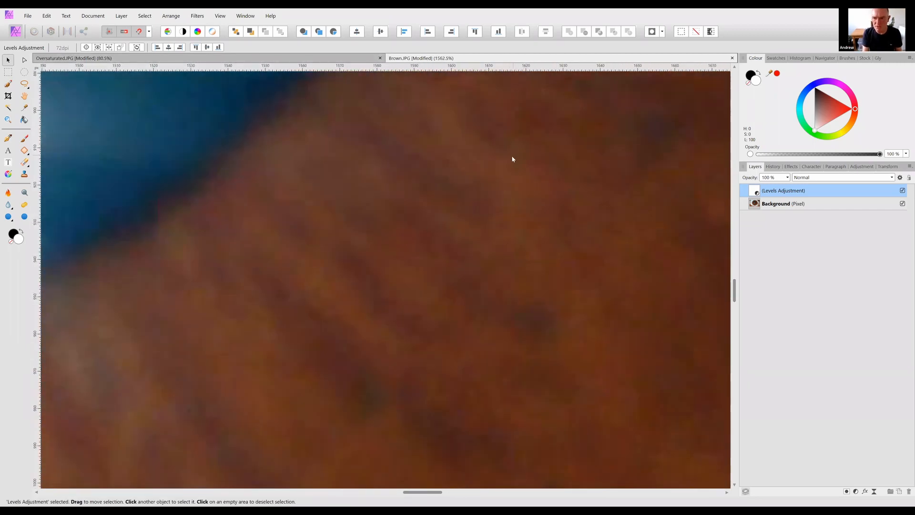
key("ctrl+minus")
key("ctrl+minus")
key("ctrl+minus")
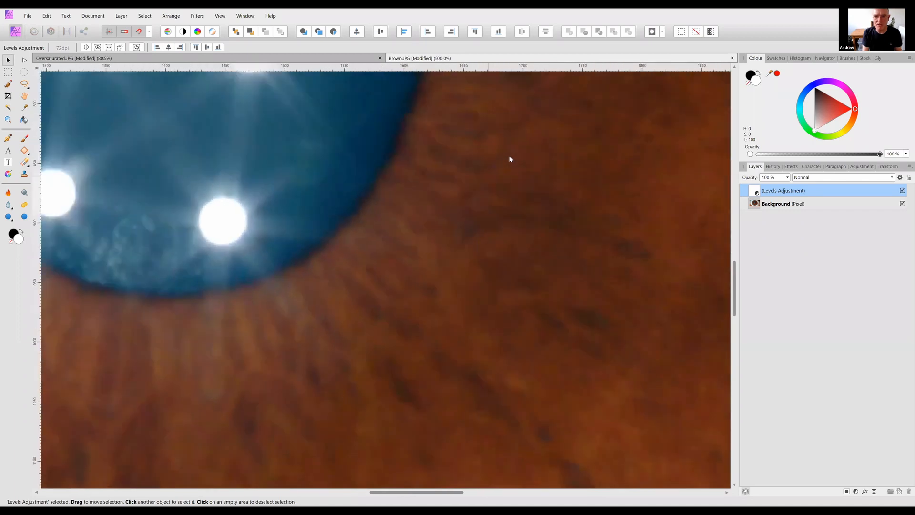
key("ctrl+minus")
key("ctrl+minus")
key("ctrl+minus")
left_click_drag(545, 202, 536, 225)
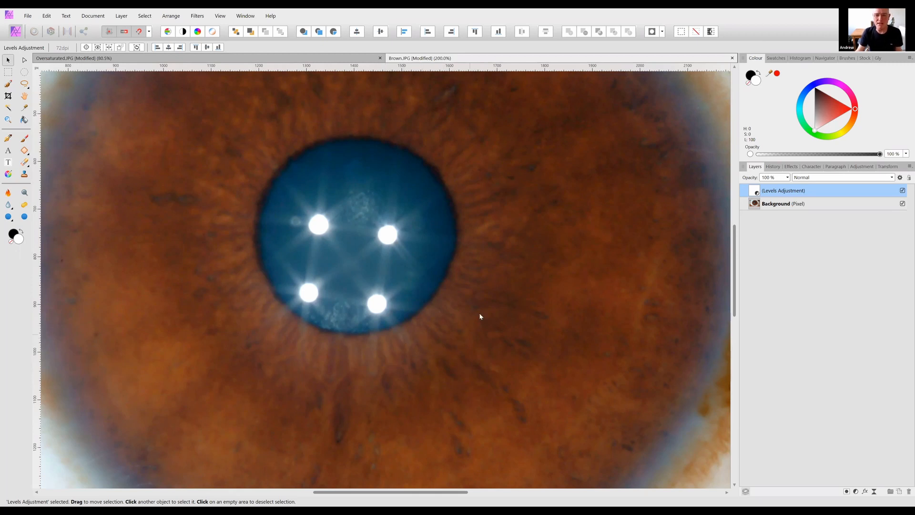
left_click(194, 17)
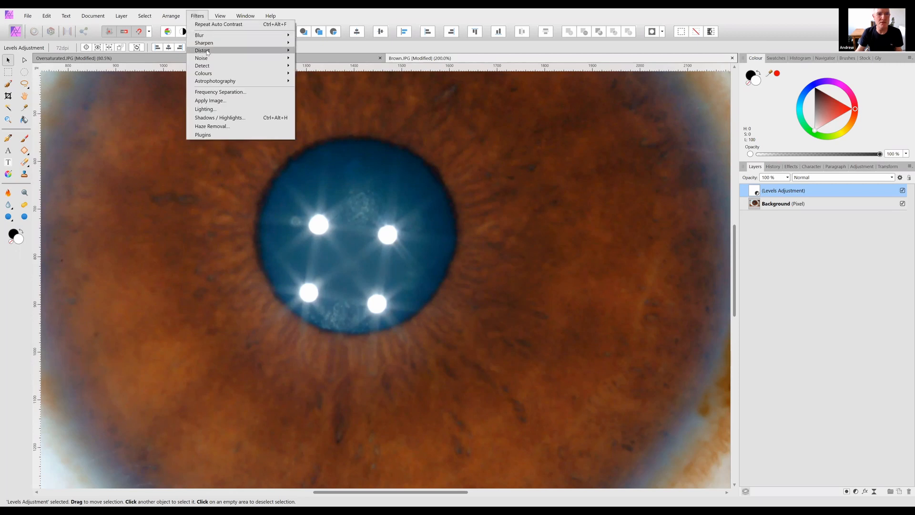
mouse_move(207, 52)
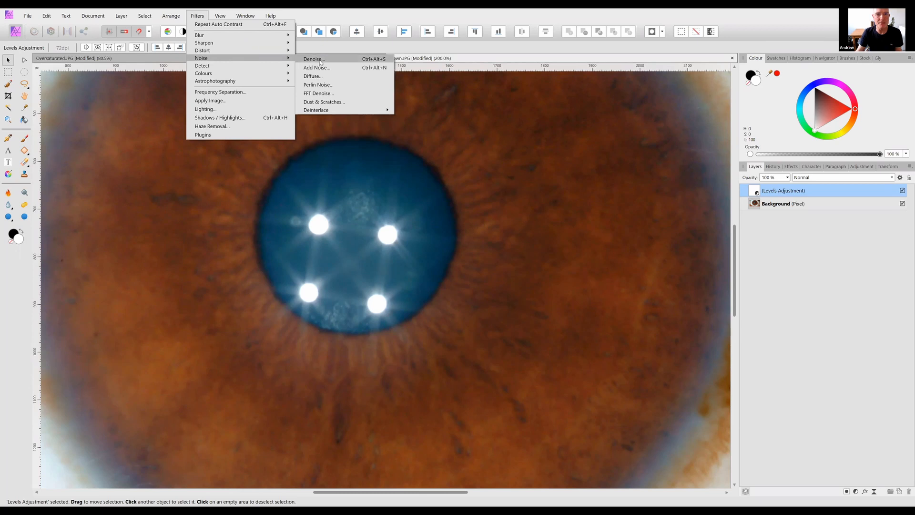
left_click(314, 59)
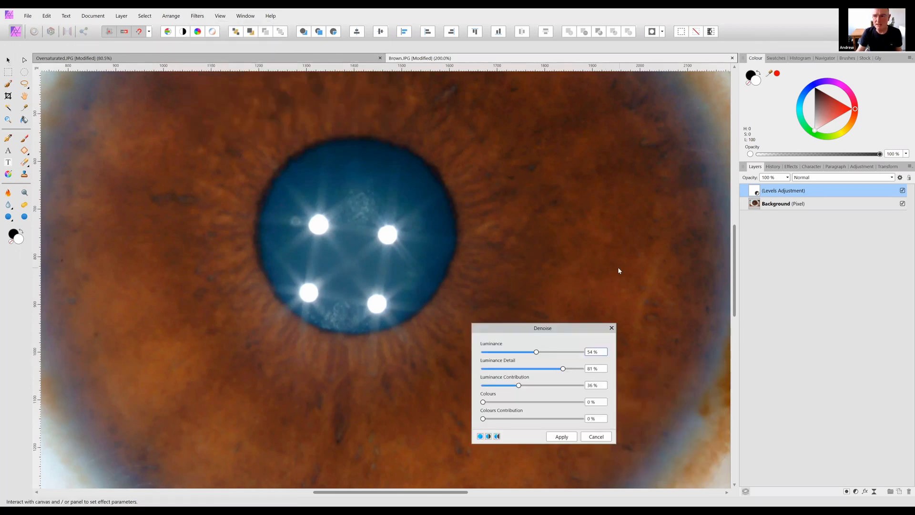
left_click(611, 327)
- Select the Background layer and preview the Denoise filter on it in a split before-and-after view
left_click(781, 205)
left_click(779, 191)
left_click(776, 207)
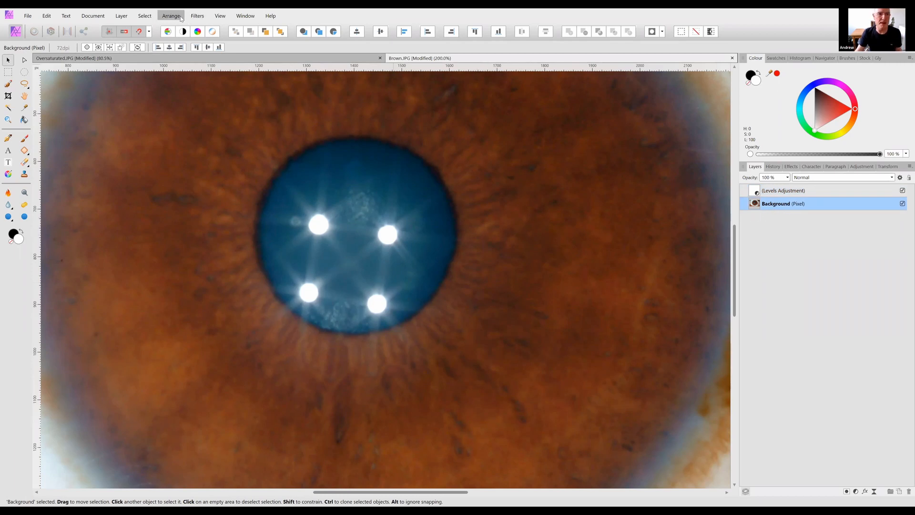
left_click(197, 16)
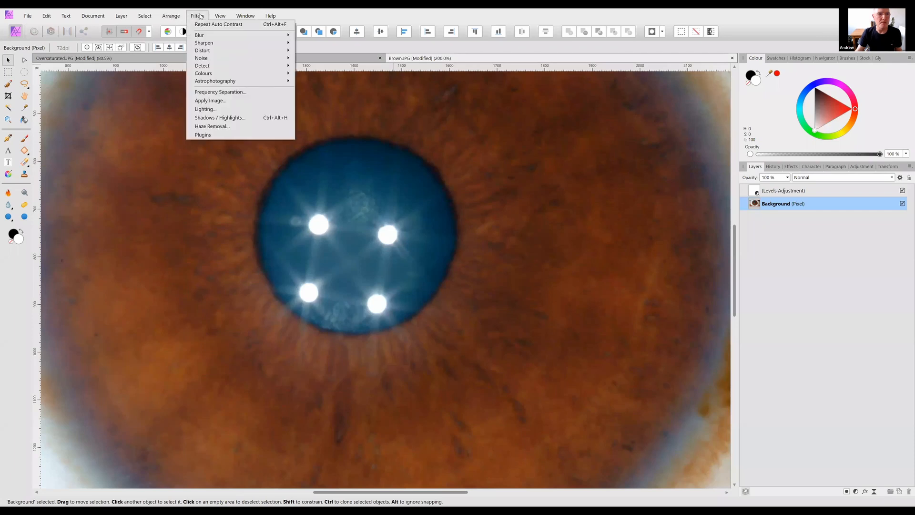
left_click(307, 61)
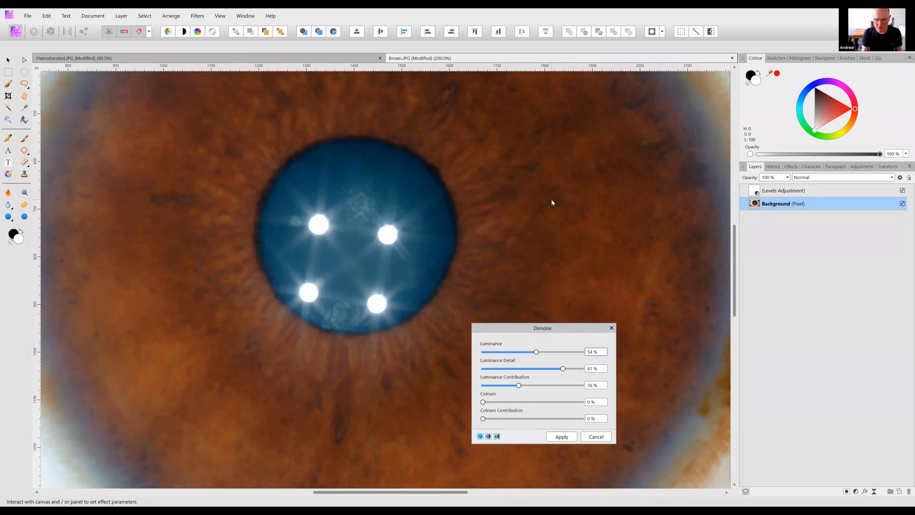
left_click(488, 436)
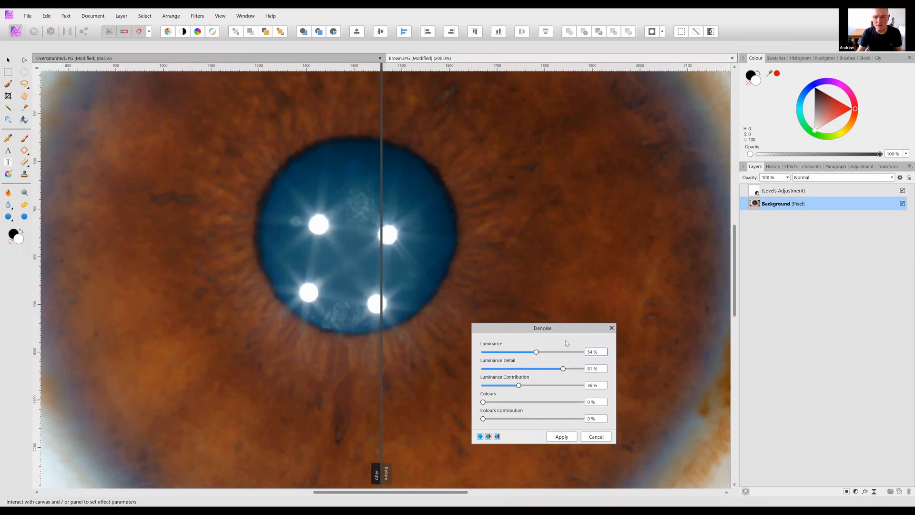
left_click_drag(581, 330, 680, 358)
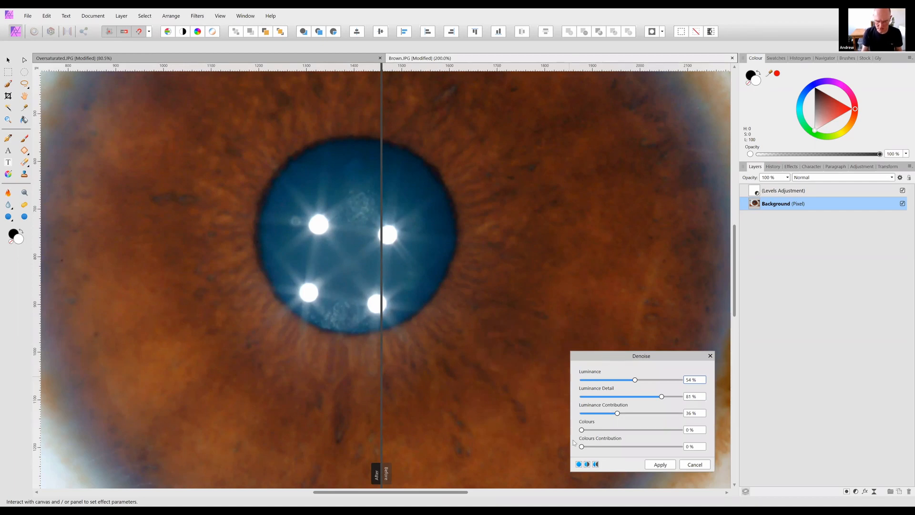
key("Return")
- Denoise the Background layer with Luminance 54 %, Luminance Detail 81 % and Luminance Contribution 36 %, comparing before and after at the pupil's lower edge
scroll(619, 295, "up", 5)
left_click_drag(486, 323, 320, 159)
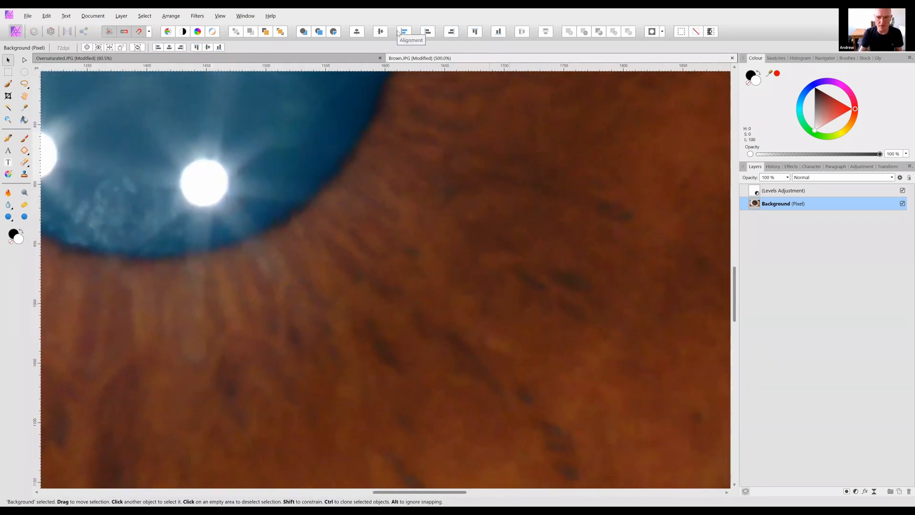
key("ctrl+f")
left_click(456, 452)
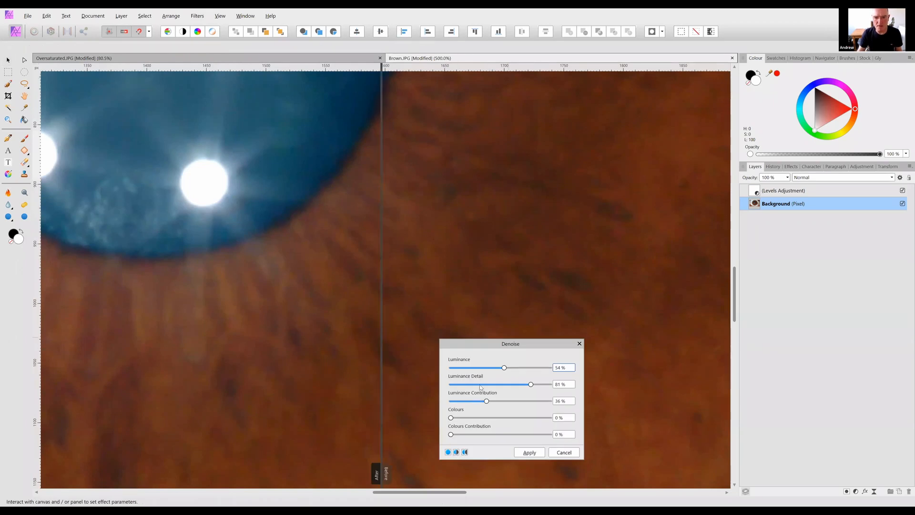
left_click_drag(382, 248, 432, 298)
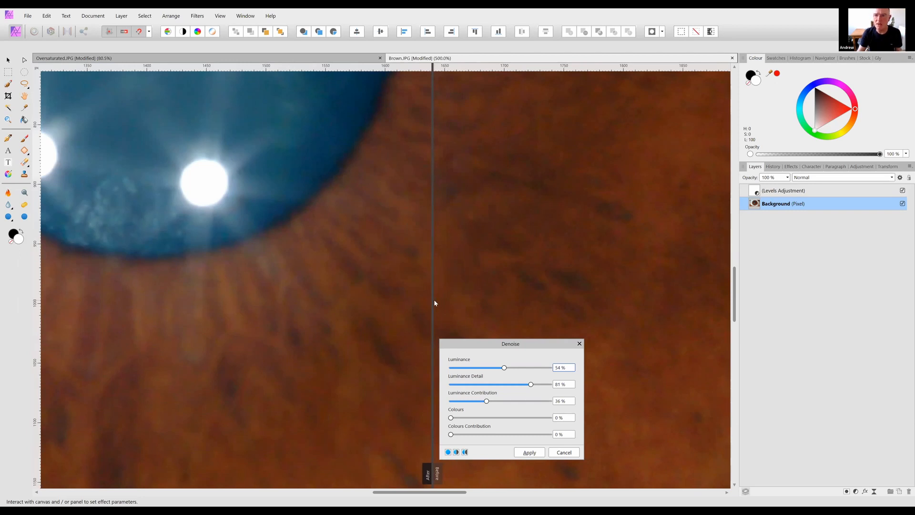
left_click_drag(432, 290, 405, 298)
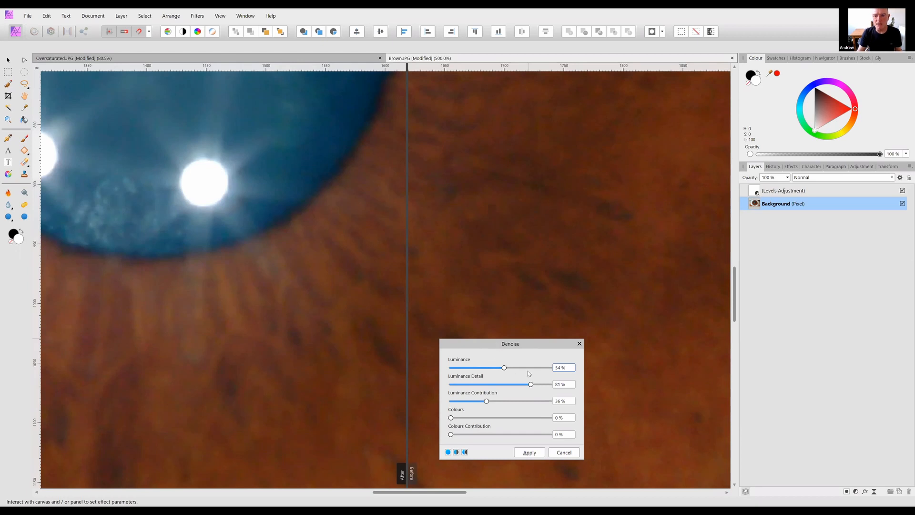
left_click_drag(395, 351, 517, 293)
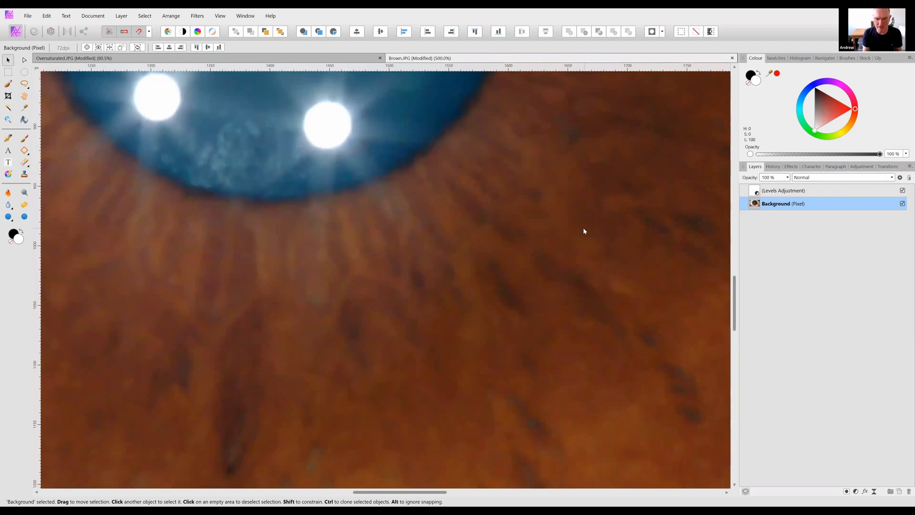
- Sharpen the Background layer with Unsharp Mask, fine-tuning the radius with factor 0.5 and threshold 0 %
key("ctrl+minus")
key("ctrl+minus")
key("ctrl+minus")
mouse_move(525, 271)
left_mouse_down()
mouse_move(521, 317)
mouse_move(531, 273)
left_mouse_up()
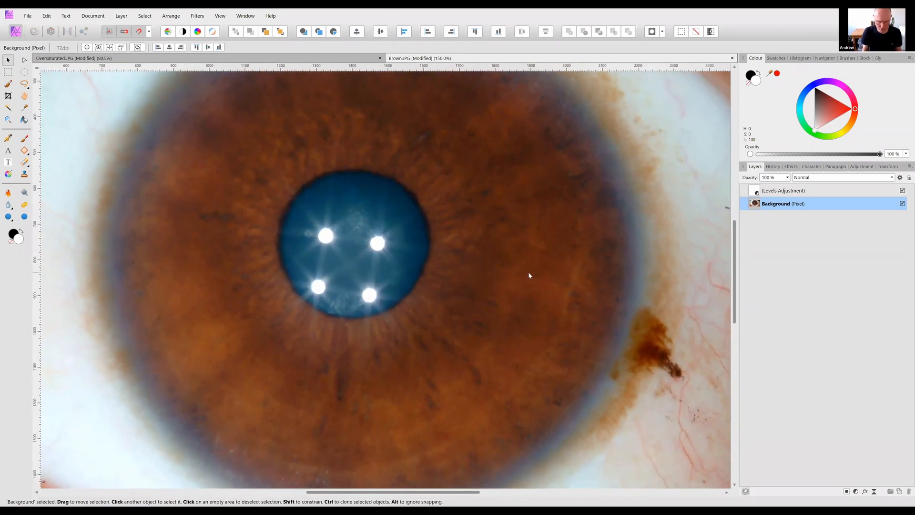
key("ctrl+f")
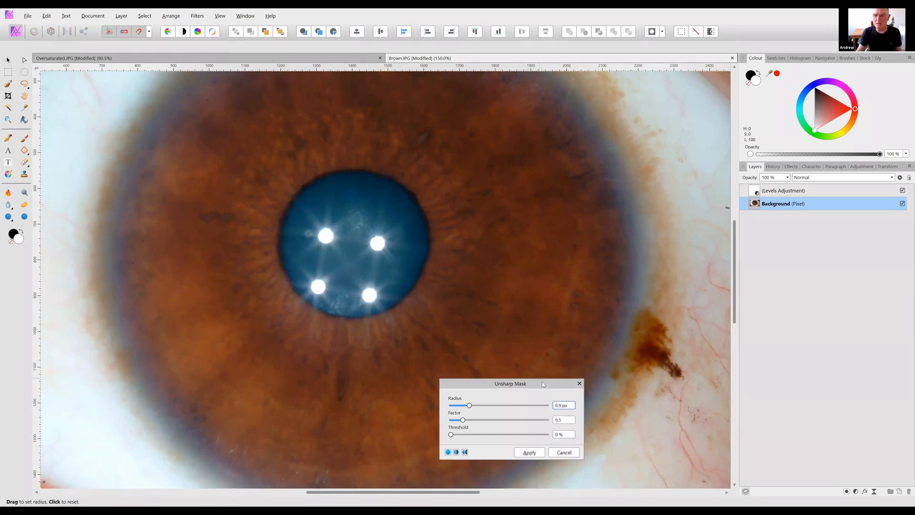
left_click_drag(542, 384, 573, 378)
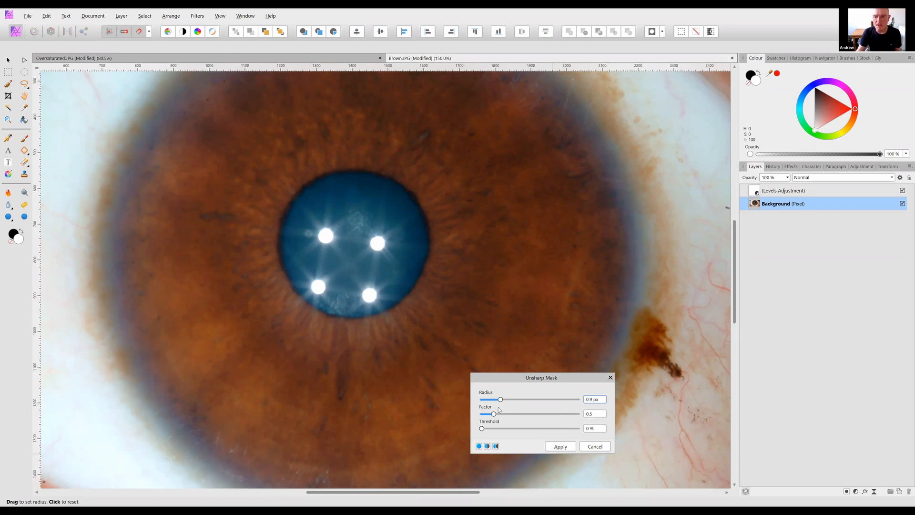
mouse_move(501, 399)
left_mouse_down()
mouse_move(573, 403)
mouse_move(491, 402)
mouse_move(592, 396)
mouse_move(491, 408)
mouse_move(505, 405)
left_mouse_up()
left_click(560, 446)
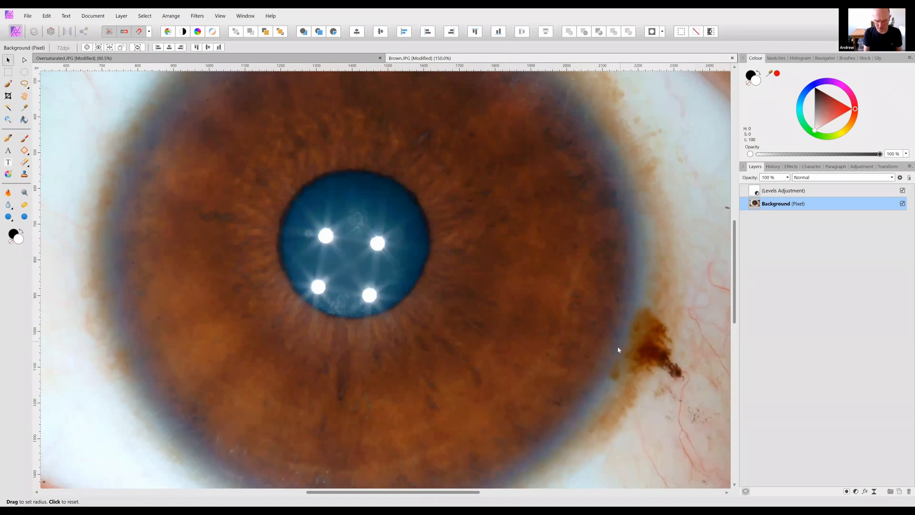
- Set the gamma of the existing Levels adjustment to 0.969 and close its settings
key("ctrl+1")
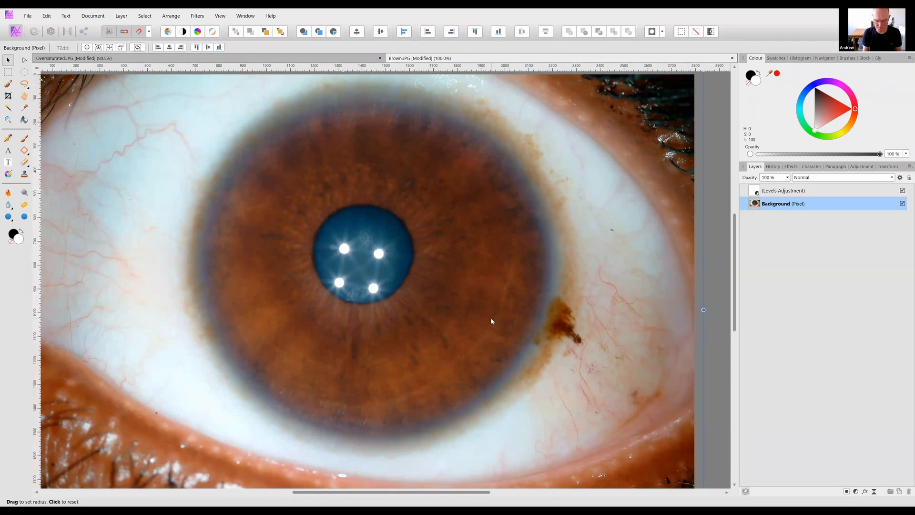
double_click(758, 195)
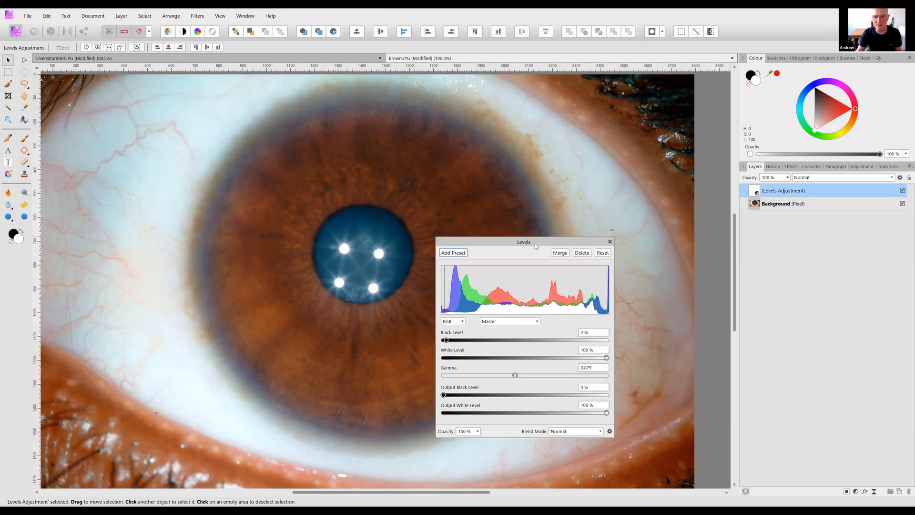
left_click_drag(534, 243, 561, 264)
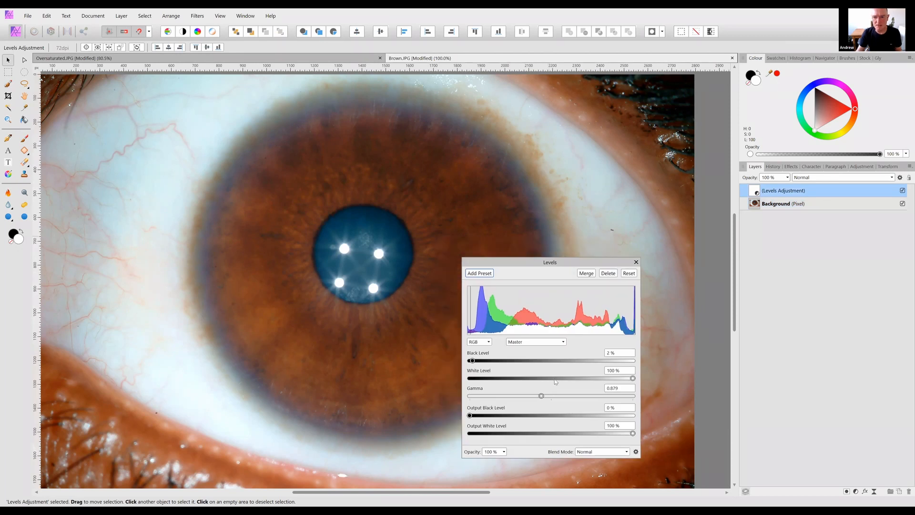
left_click_drag(542, 398, 550, 399)
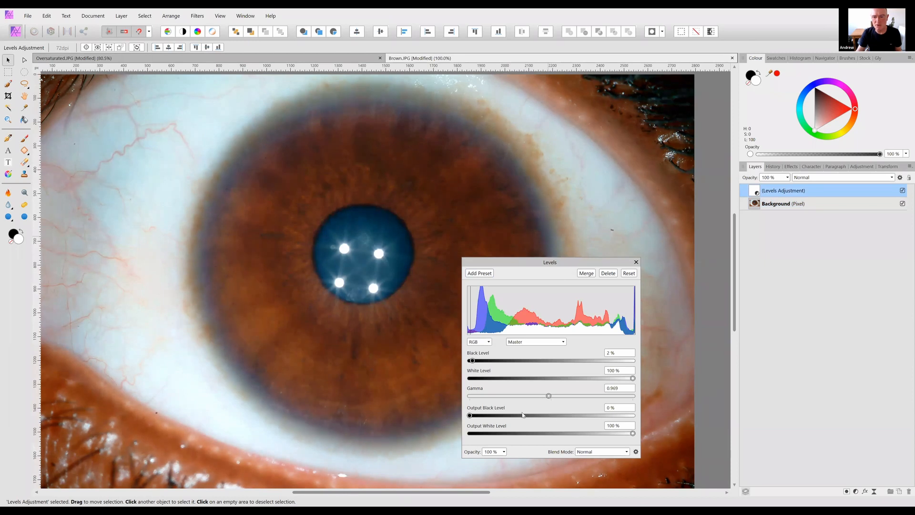
left_click_drag(549, 262, 486, 279)
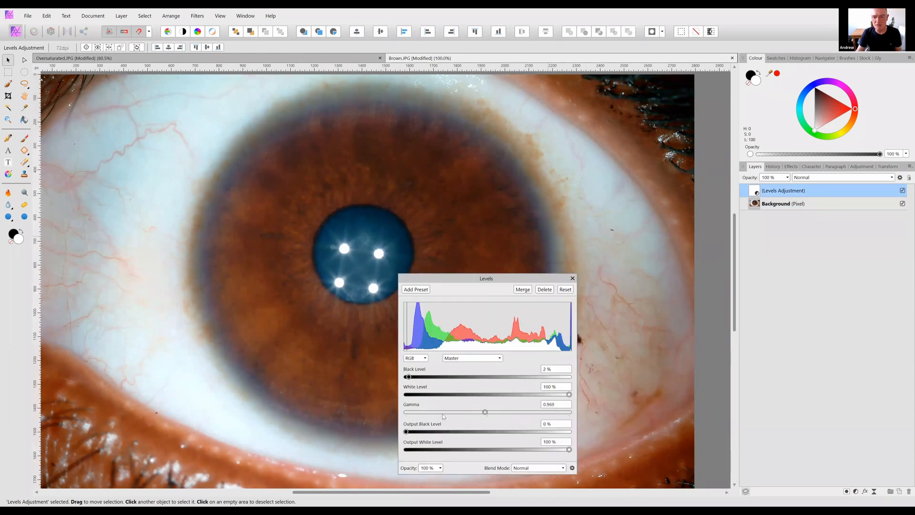
left_click(573, 279)
- Compare the edited eye with its earliest recorded history state, return to the latest state and view the whole photo
scroll(589, 344, "left", 2)
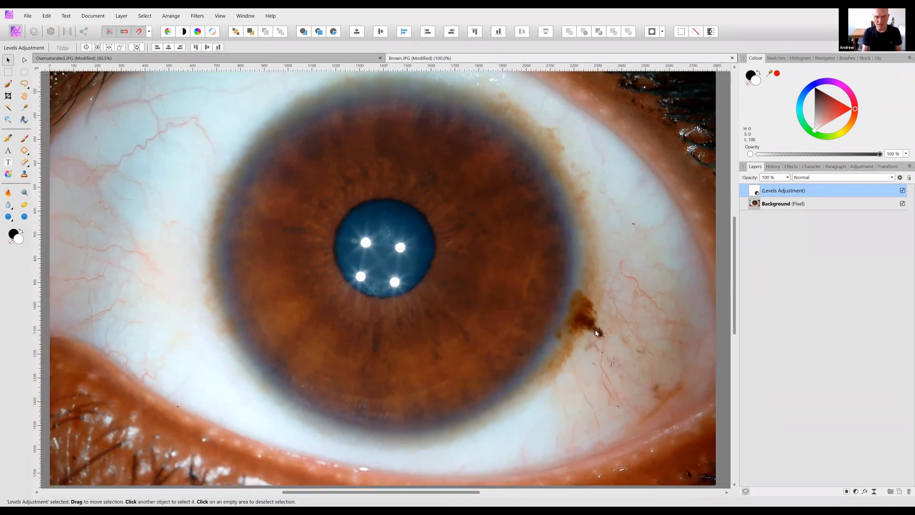
scroll(596, 332, "down", 1)
scroll(595, 332, "up", 2)
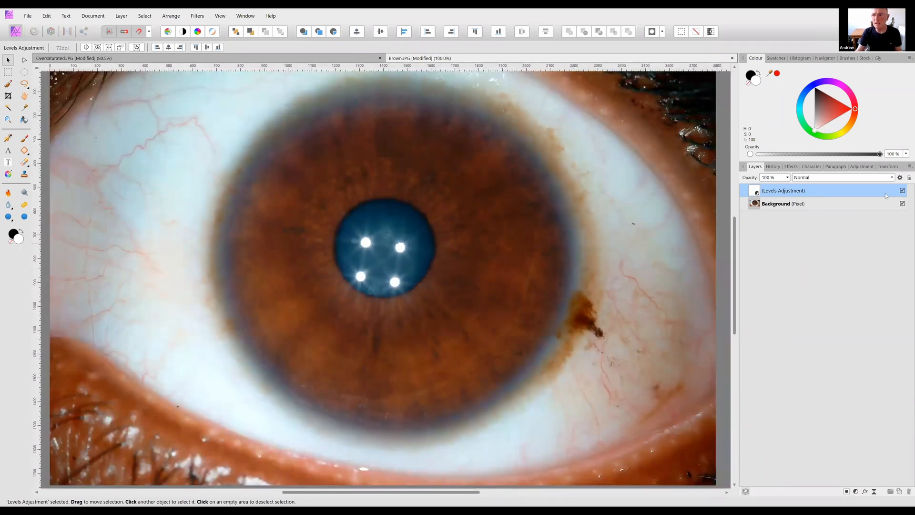
left_click(773, 166)
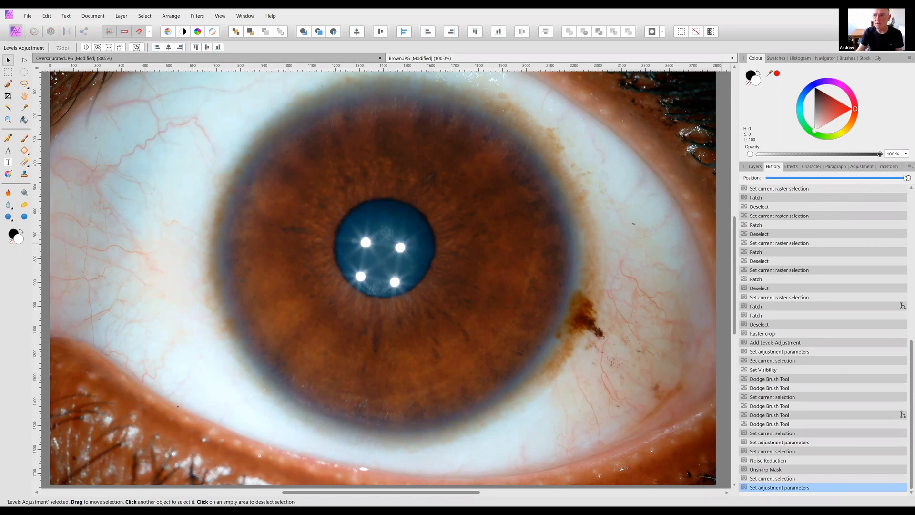
left_click_drag(907, 180, 747, 194)
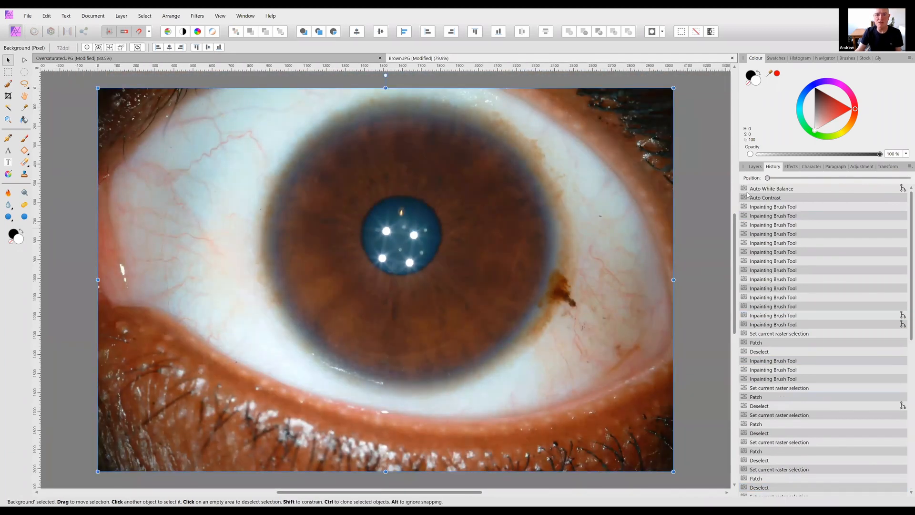
left_click_drag(767, 177, 905, 171)
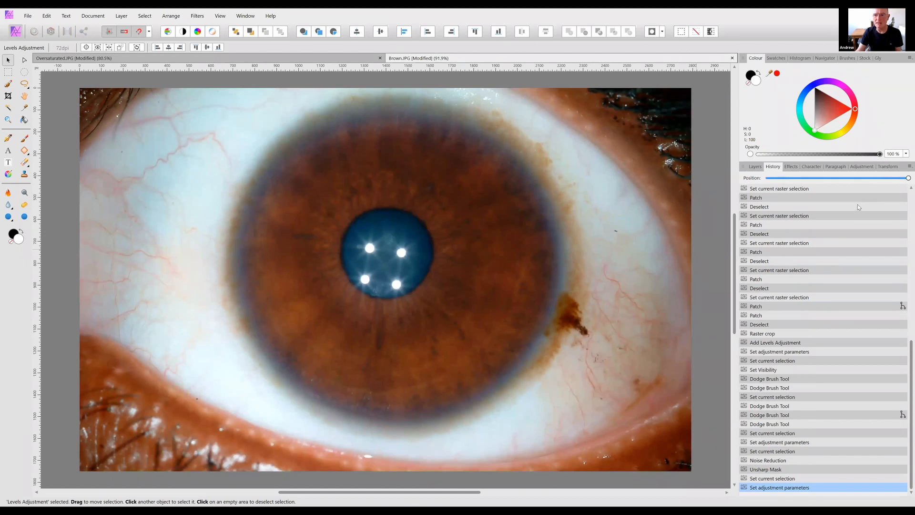
left_click(762, 166)
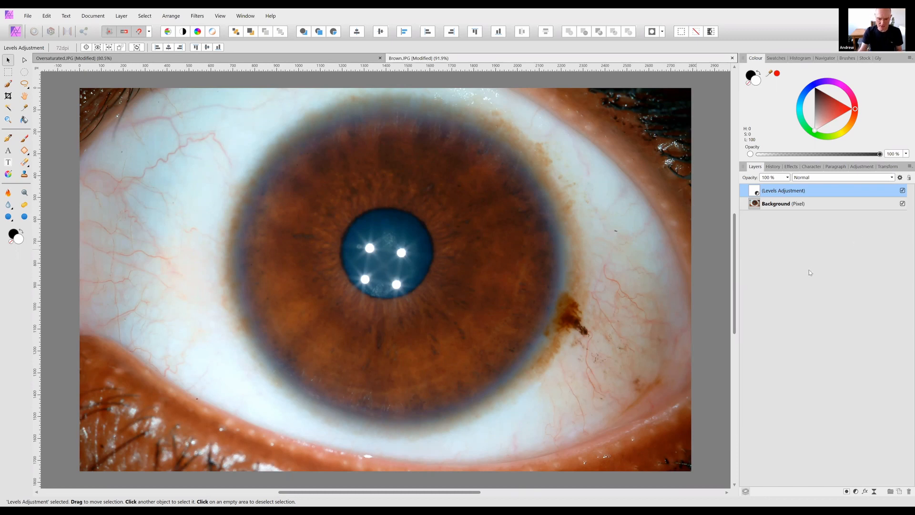
key("ctrl+minus")
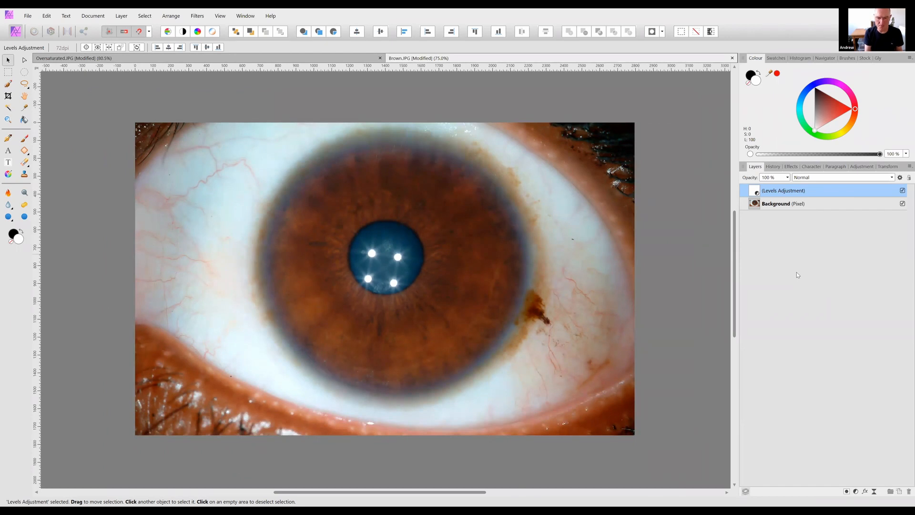
- Add an HSL adjustment above the Levels adjustment, set its saturation shift to -11 %, and close its settings
key("ctrl+u")
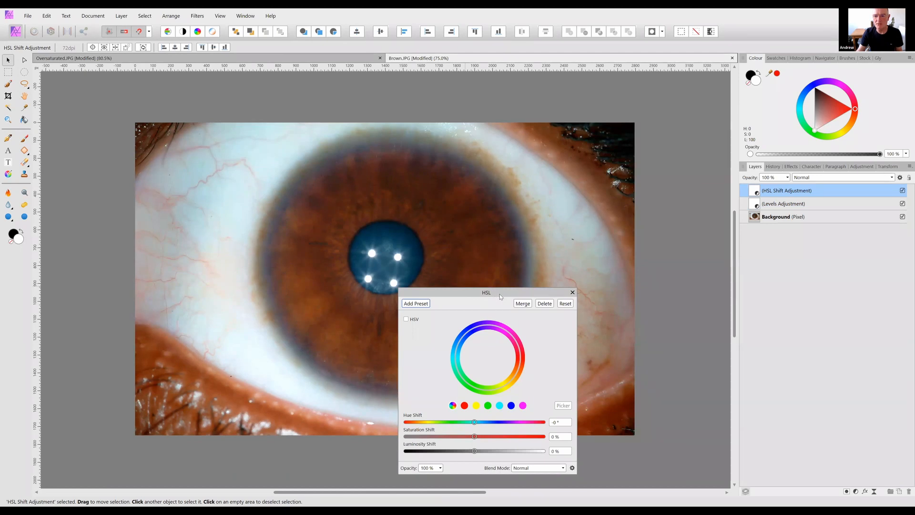
left_click_drag(501, 297, 539, 283)
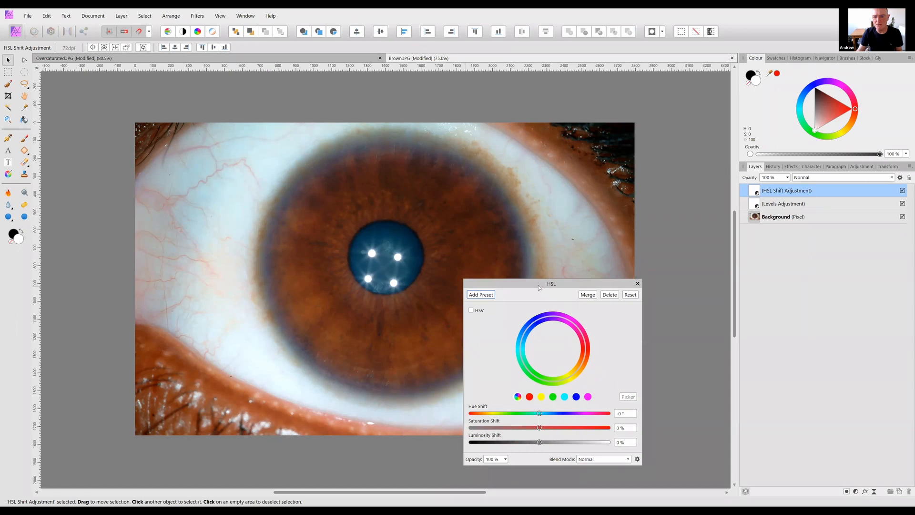
left_click_drag(529, 442, 608, 442)
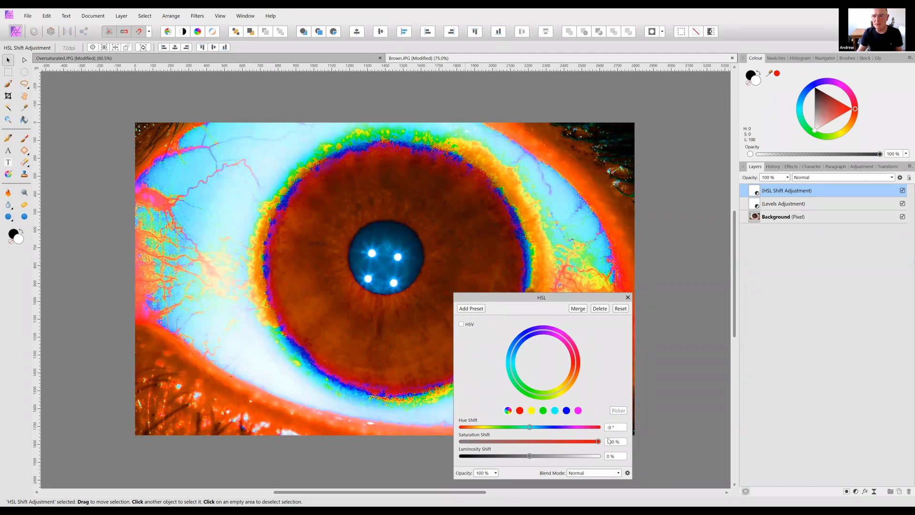
left_click_drag(608, 440, 523, 453)
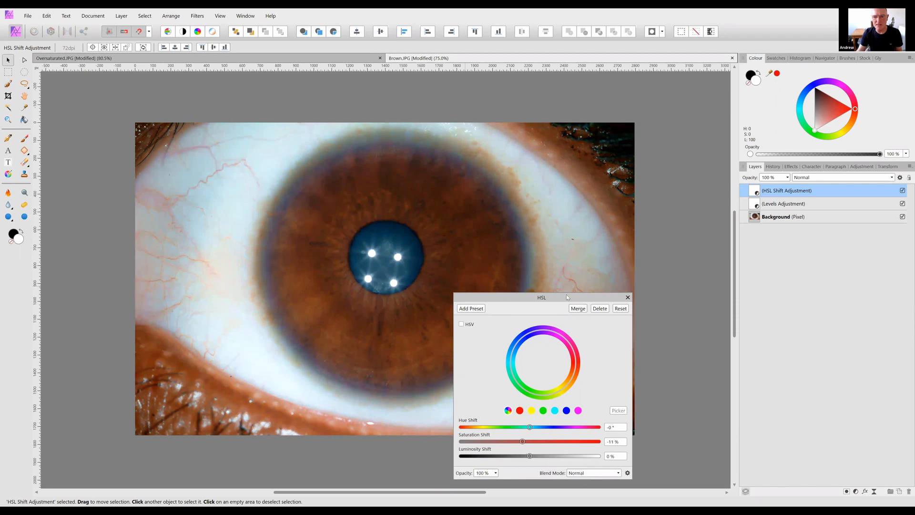
left_click_drag(620, 297, 570, 304)
left_click(576, 305)
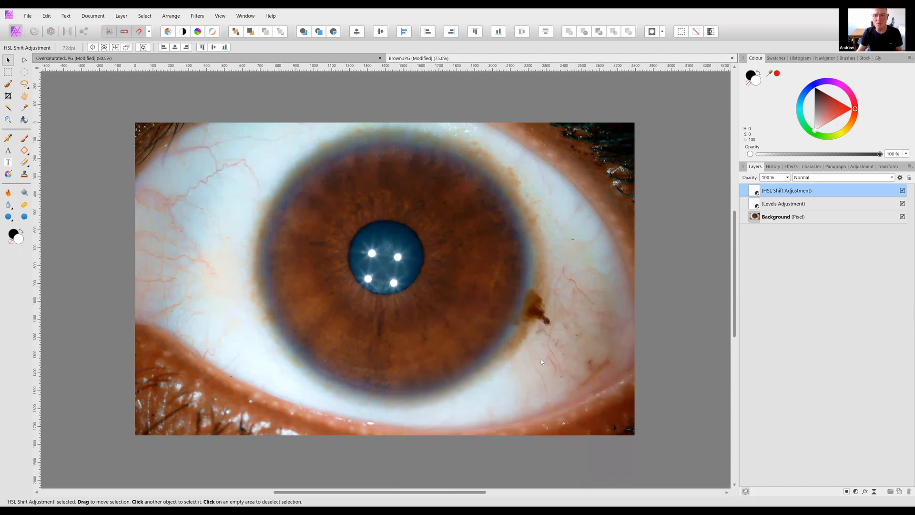
left_click_drag(541, 365, 553, 354)
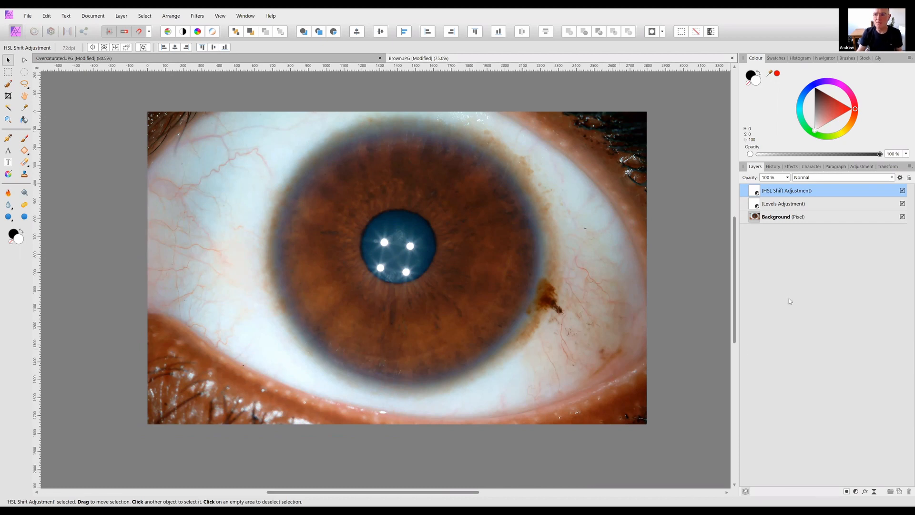
- Duplicate the Background pixel layer below the Levels adjustment
left_click(785, 219)
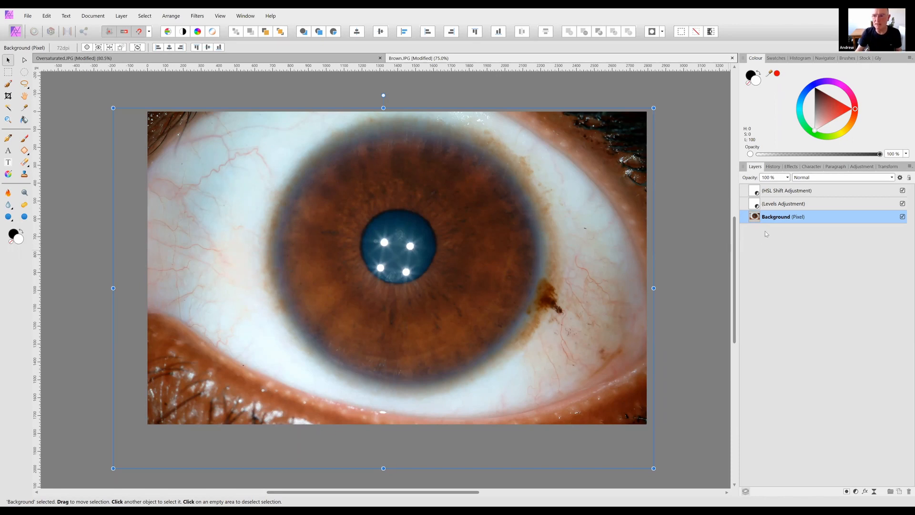
right_click(787, 217)
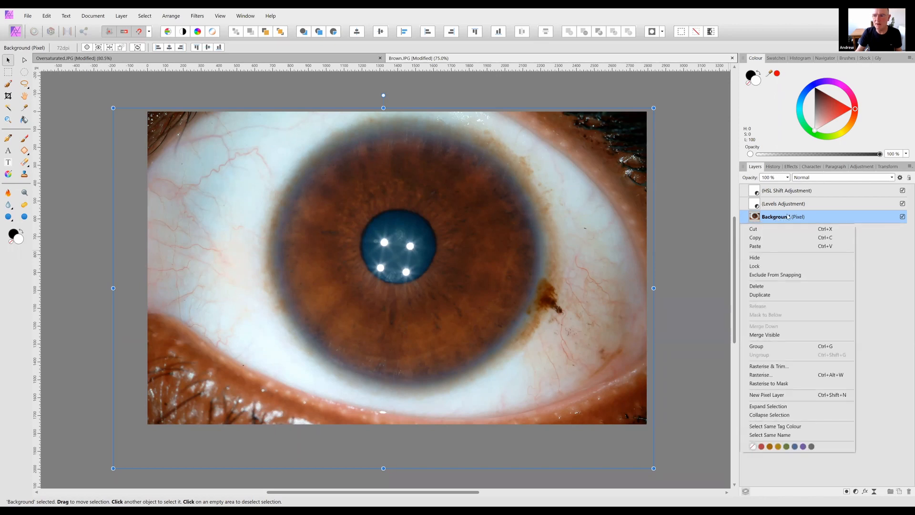
left_click(759, 294)
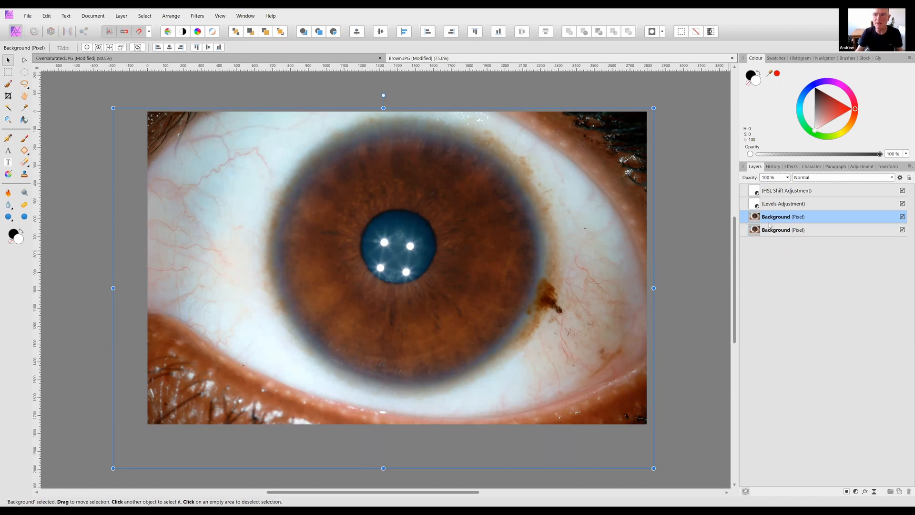
- Apply a High Pass filter with a radius of 3.2 px to the duplicated Background layer
left_click(197, 16)
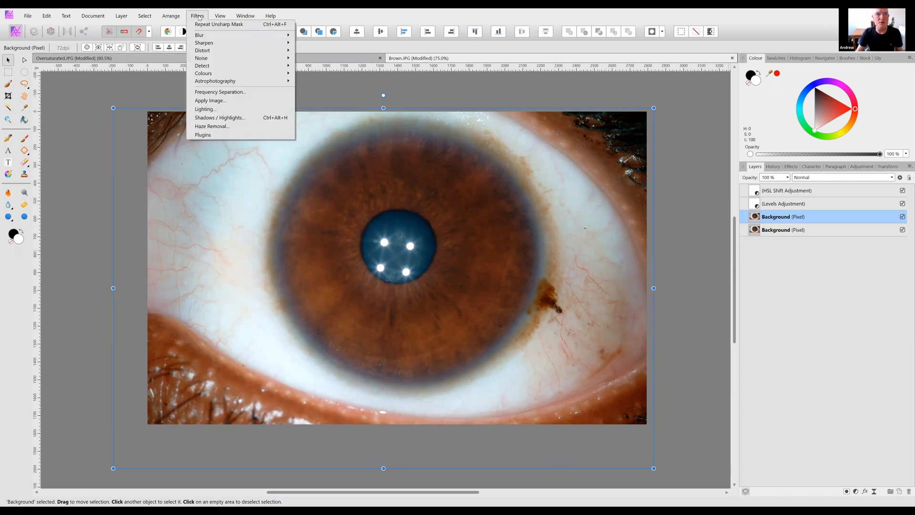
mouse_move(216, 45)
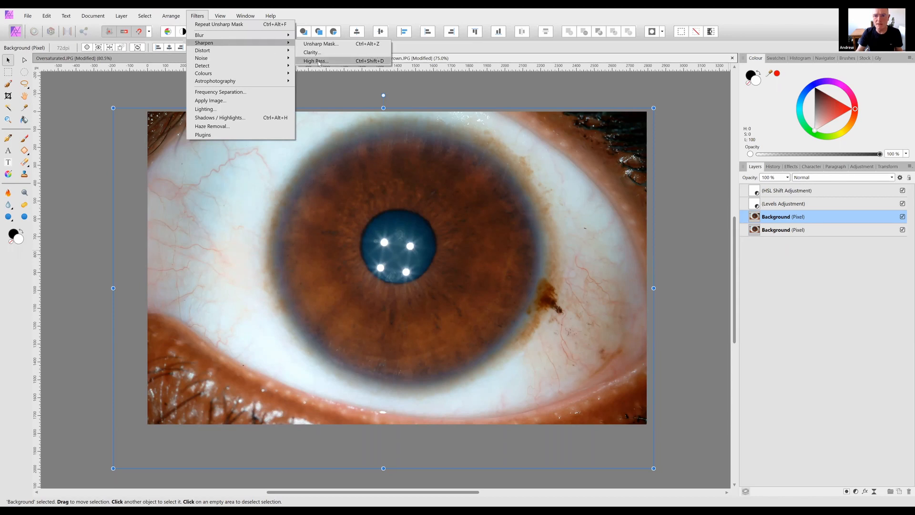
key("Return")
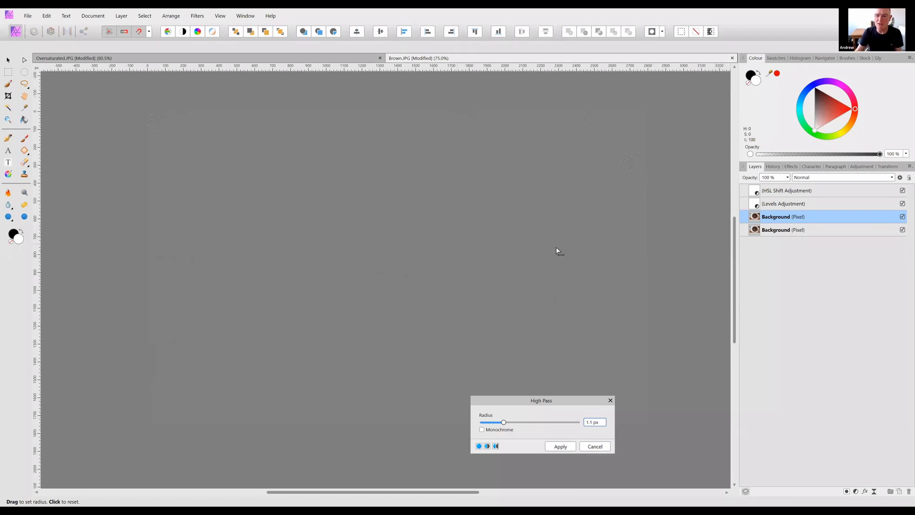
left_click_drag(505, 425, 581, 428)
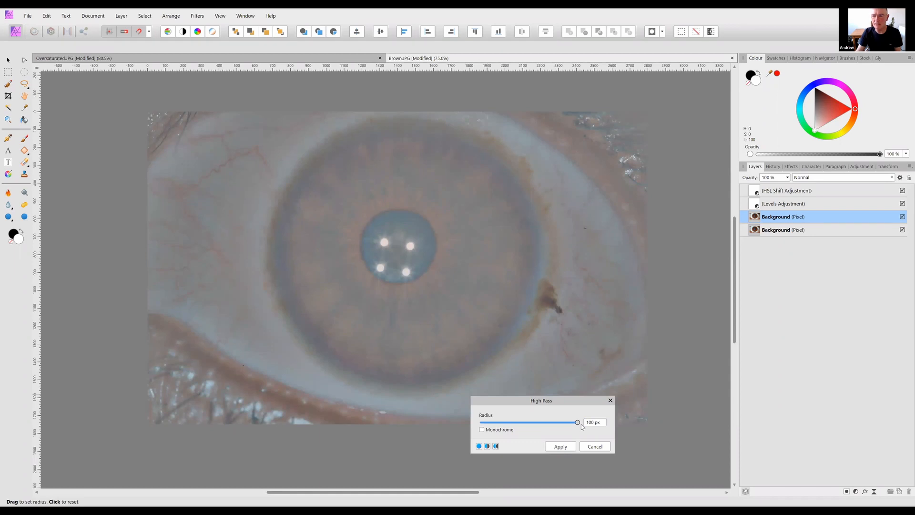
left_click_drag(579, 425, 508, 427)
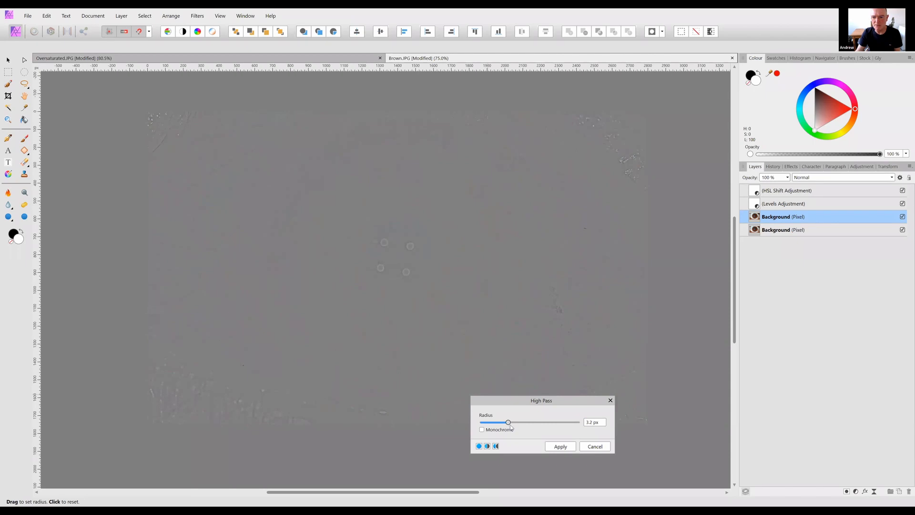
left_click(561, 446)
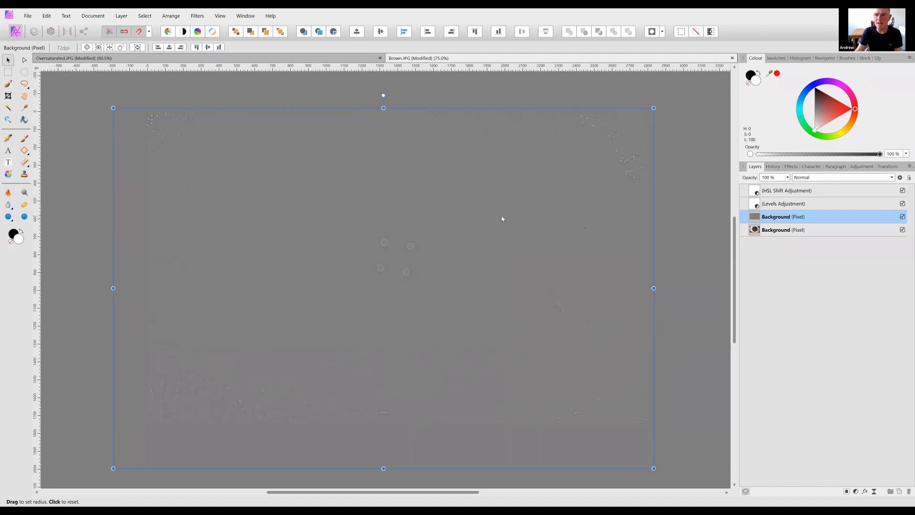
- Set the high-pass layer's blend mode to Overlay and fit the whole photo in view
left_click(828, 178)
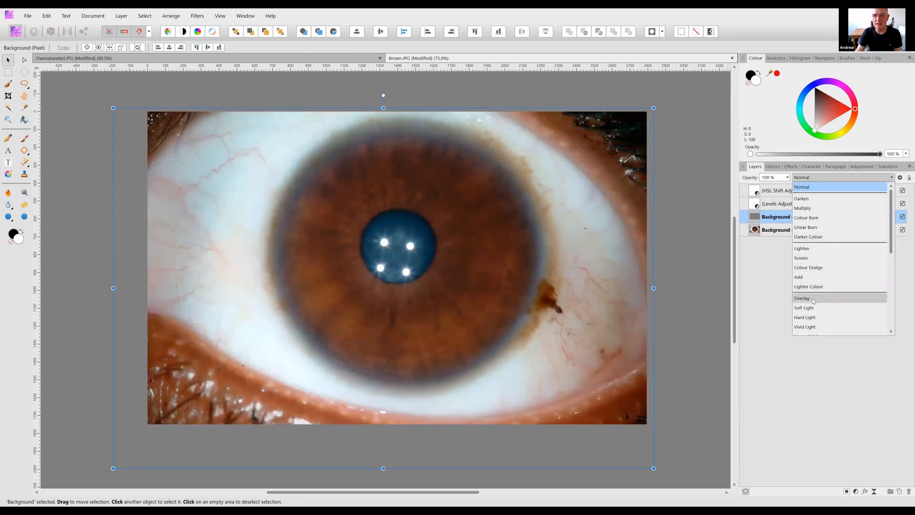
left_click(813, 299)
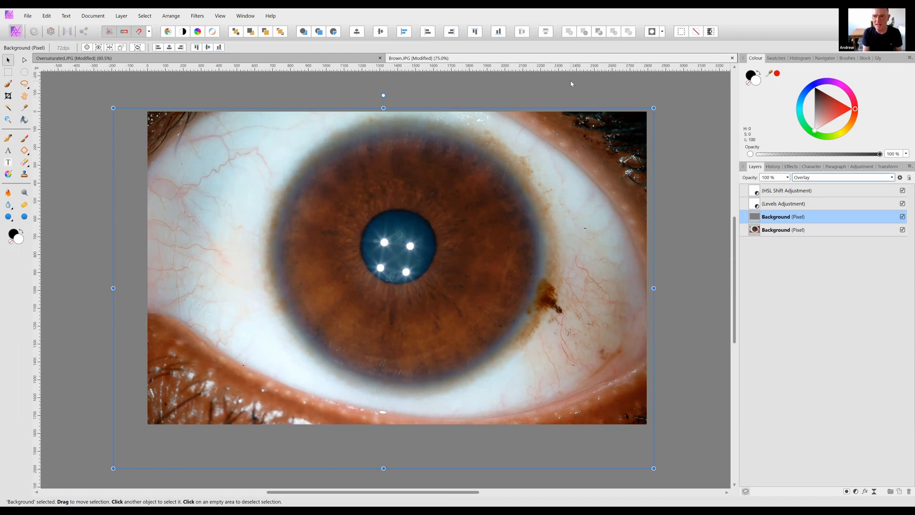
key("ctrl+0")
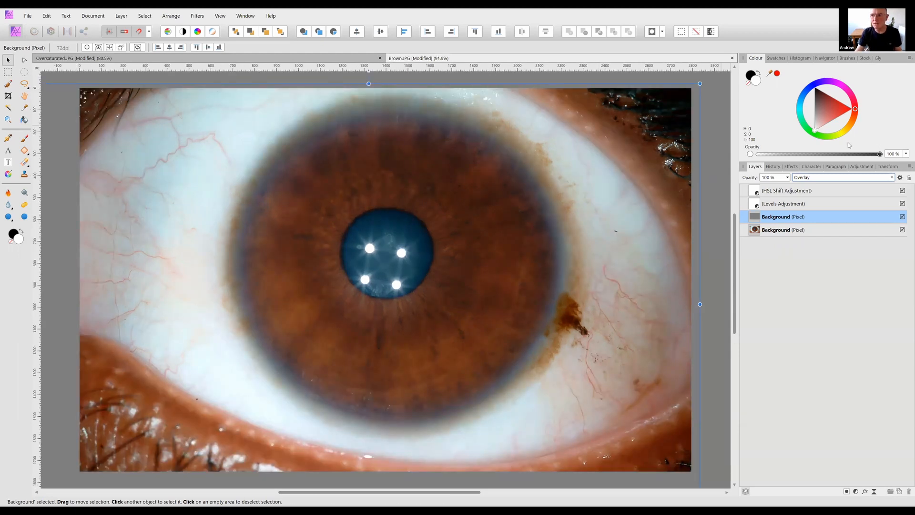
- Review the edited eye at its latest history state with no layer selected
left_click(773, 167)
mouse_move(907, 178)
left_mouse_down()
mouse_move(758, 183)
mouse_move(905, 176)
left_mouse_up()
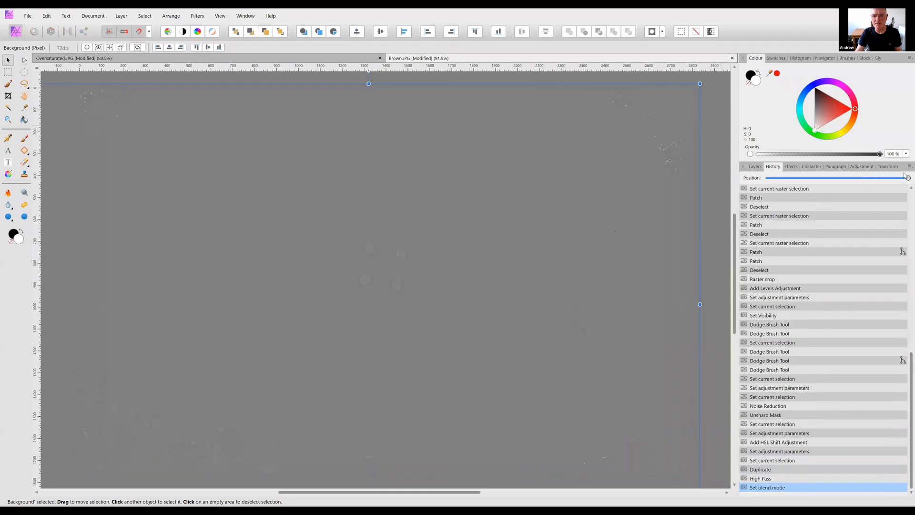
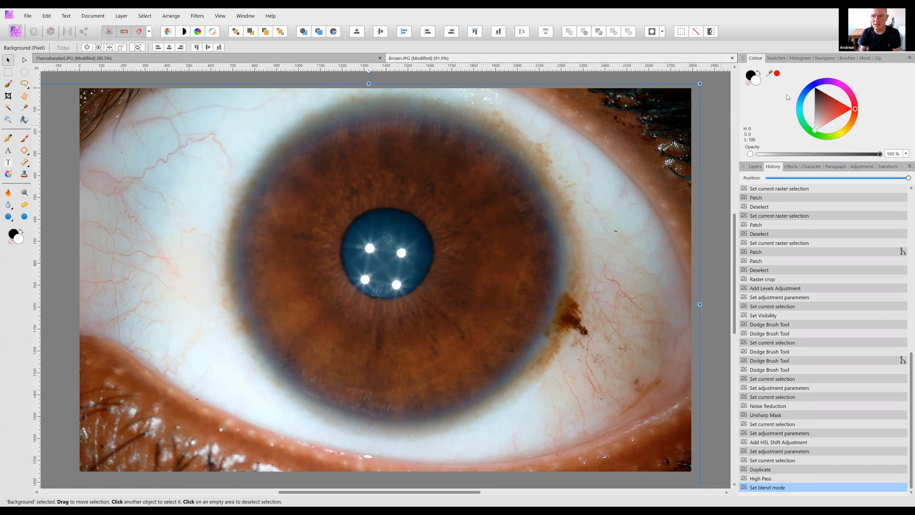
left_click(719, 90)
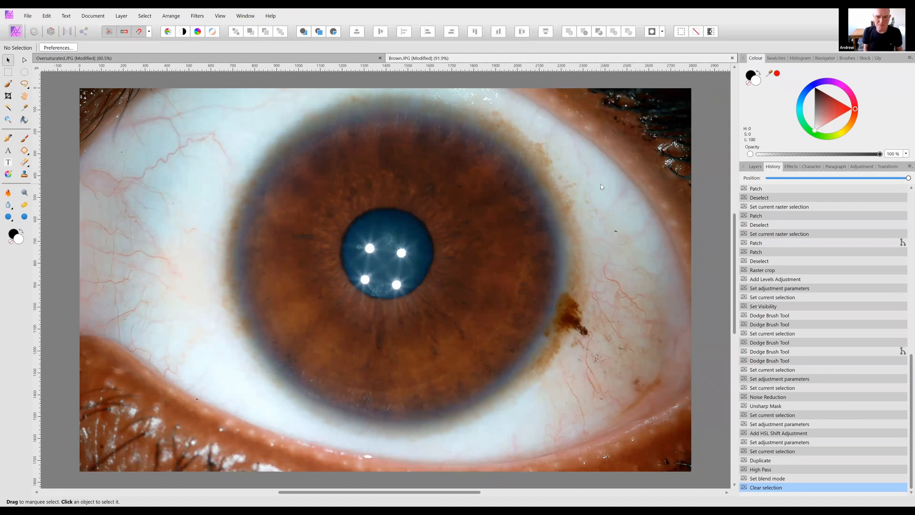
key("ctrl+minus")
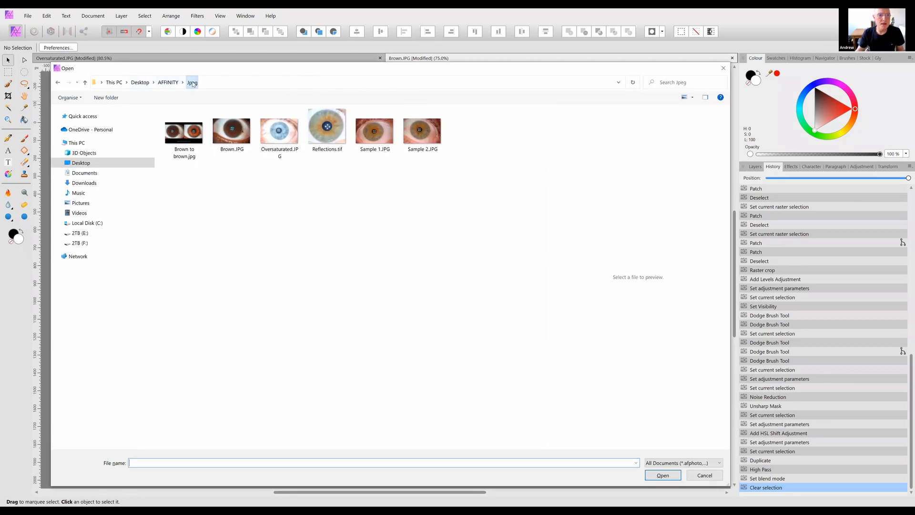
- Open Jensen-Original.jpg from the Iris Maps folder inside AFFINITY
left_click(168, 83)
double_click(280, 136)
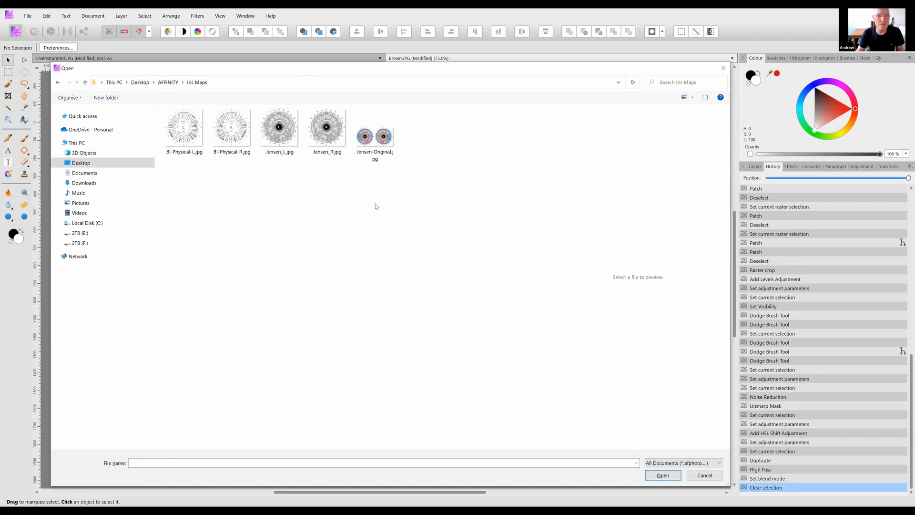
left_click(384, 145)
left_click(663, 476)
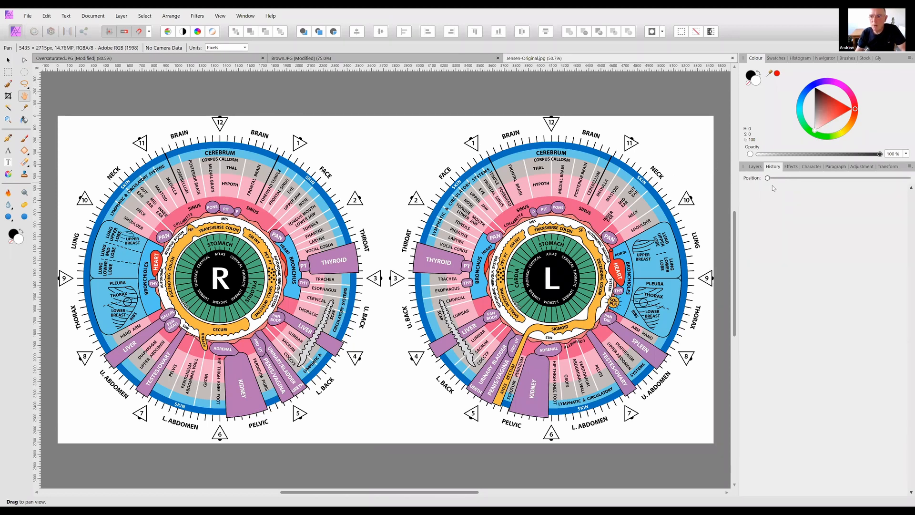
- Convert the iris chart to greyscale with a default Black & White adjustment, then view Brown.JPG and return to the chart
left_click(865, 168)
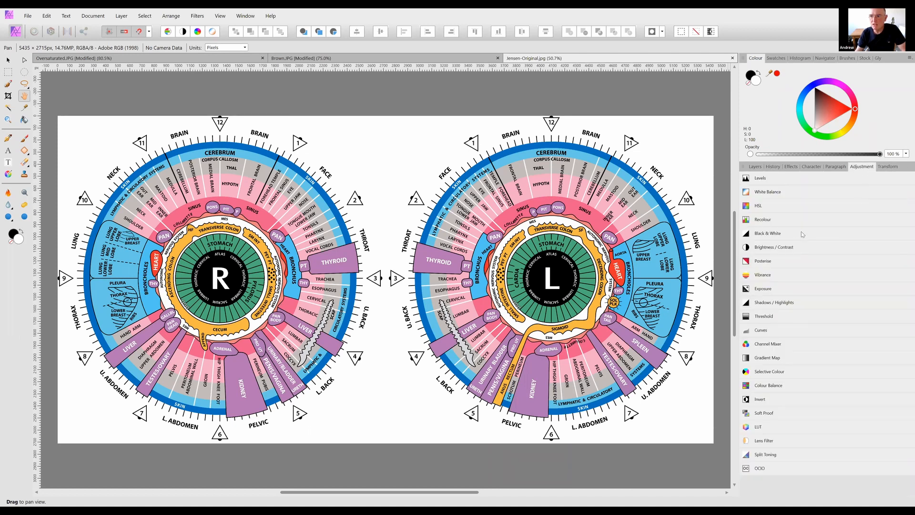
mouse_move(775, 236)
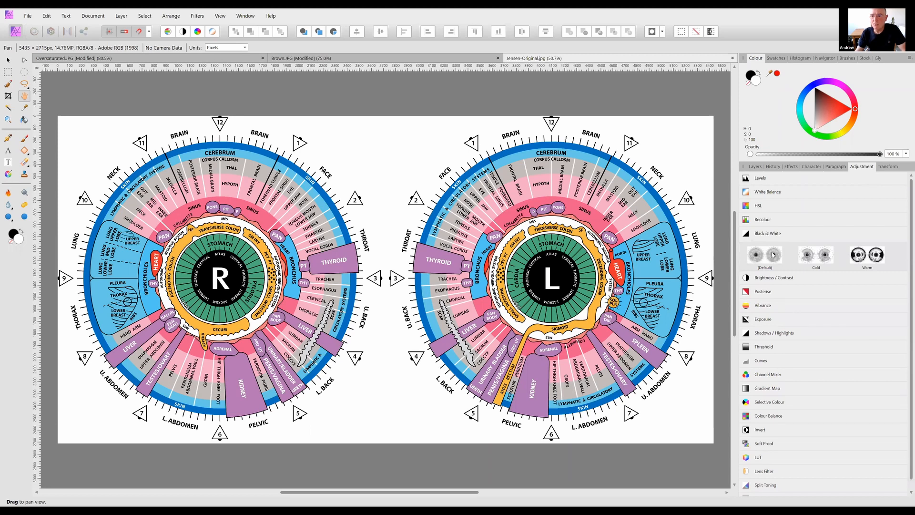
left_click(773, 255)
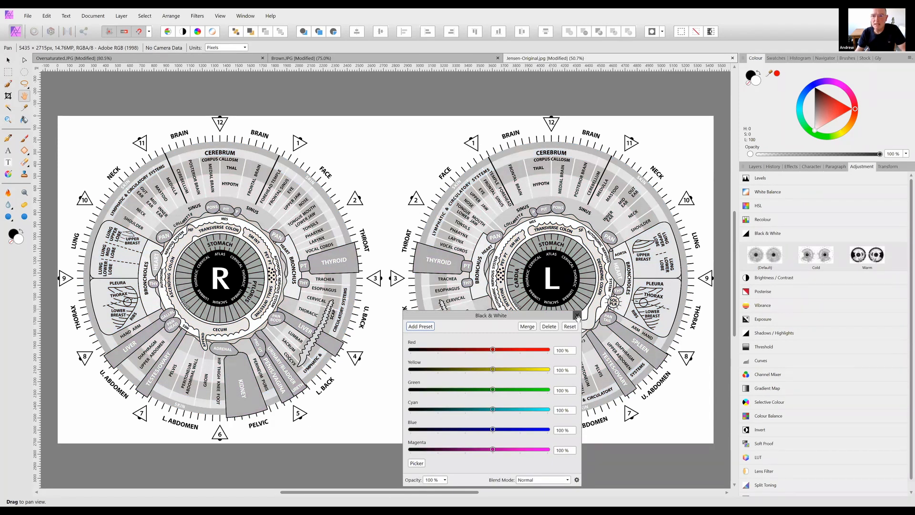
left_click(578, 316)
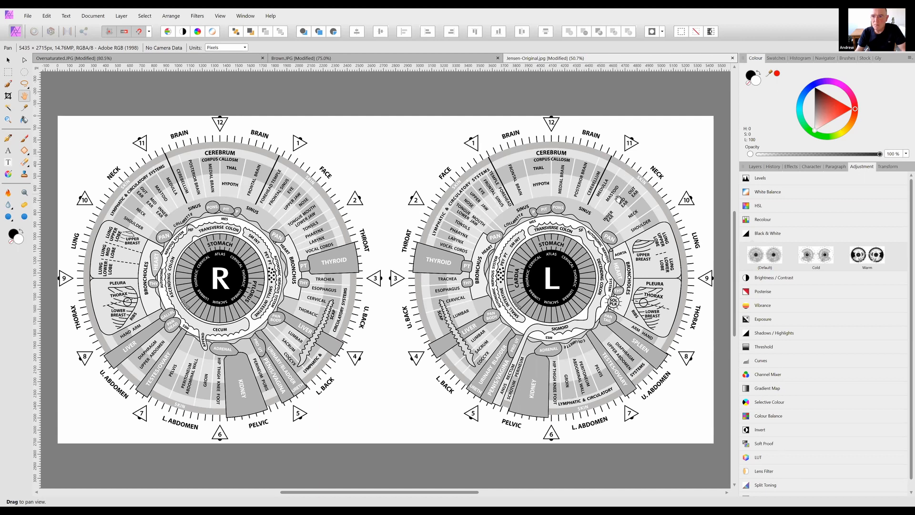
left_click(375, 58)
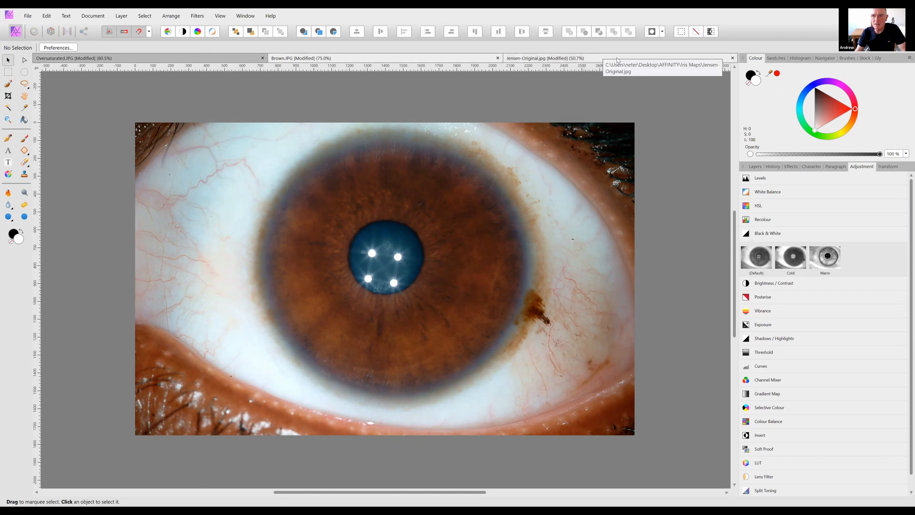
left_click(616, 61)
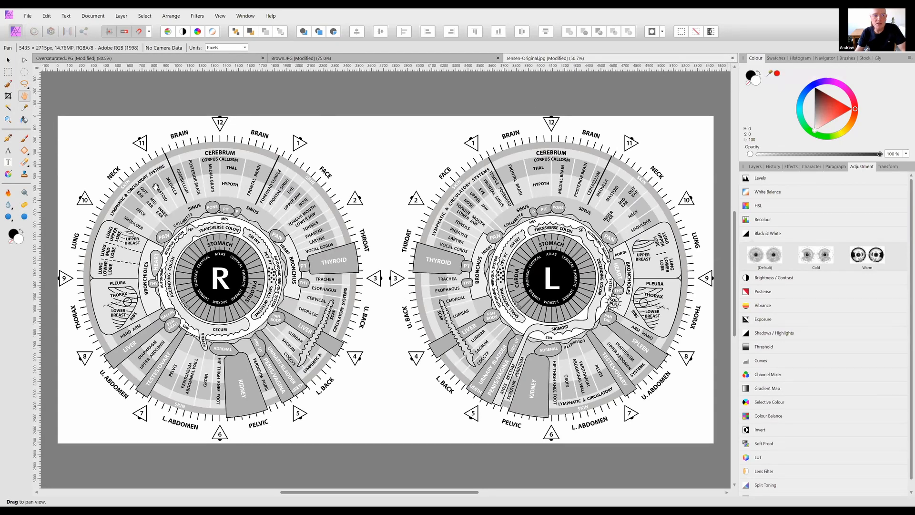
- Try cropping the iris chart to only its L half, then cancel the crop
left_click(8, 95)
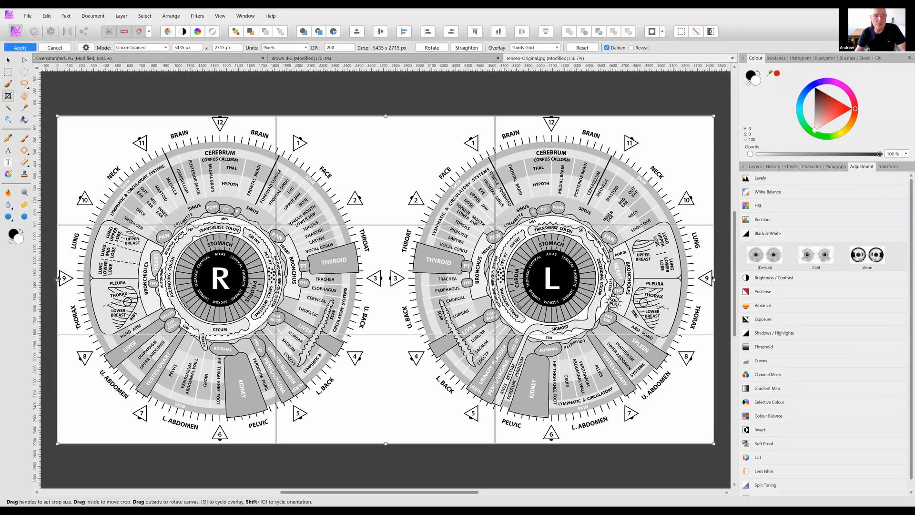
left_click_drag(57, 278, 383, 278)
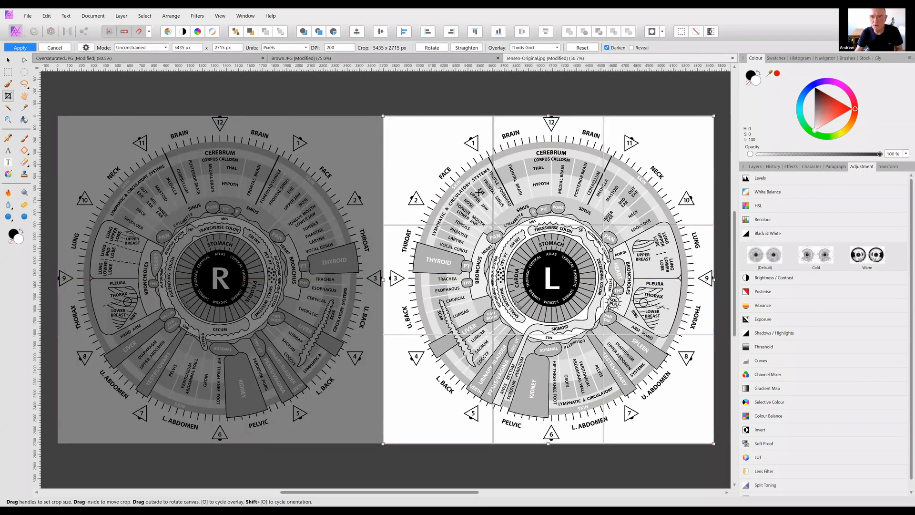
key("ctrl+z")
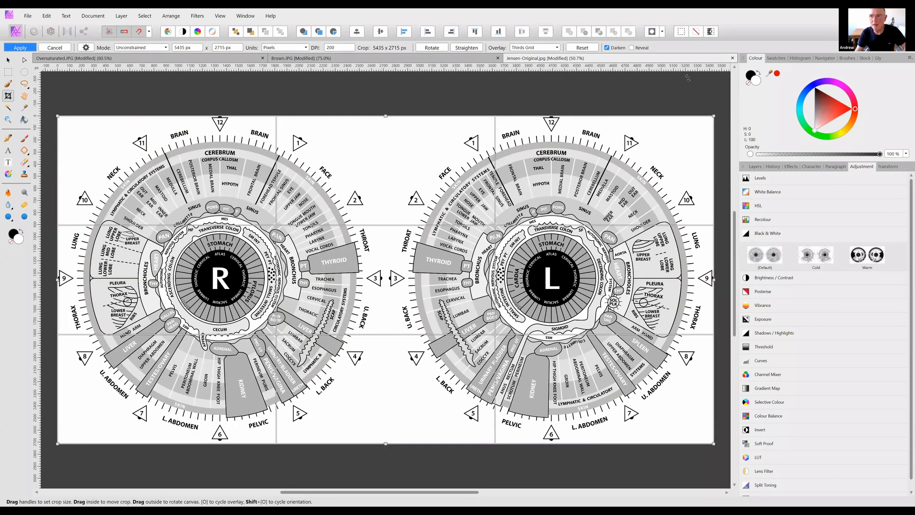
left_click(69, 48)
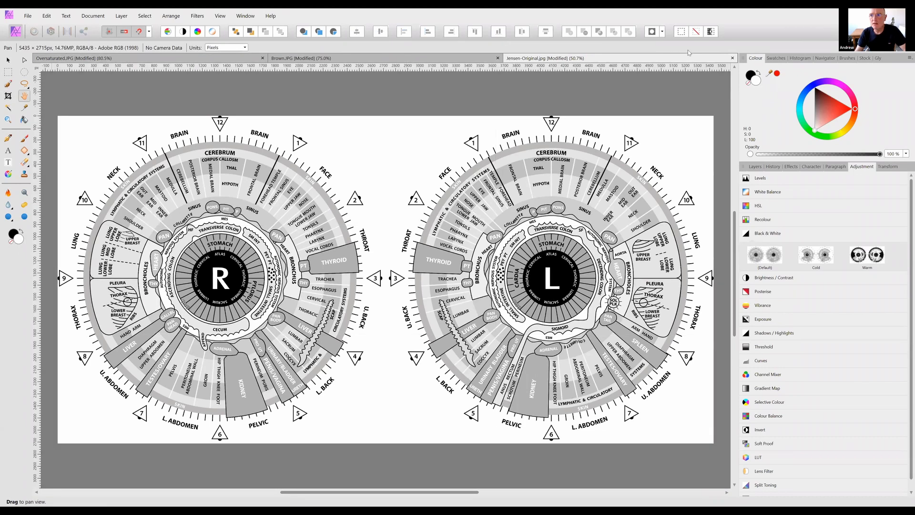
- Close the Jensen-Original.jpg chart and return to the Brown.JPG photo
left_click(733, 57)
left_click(454, 268)
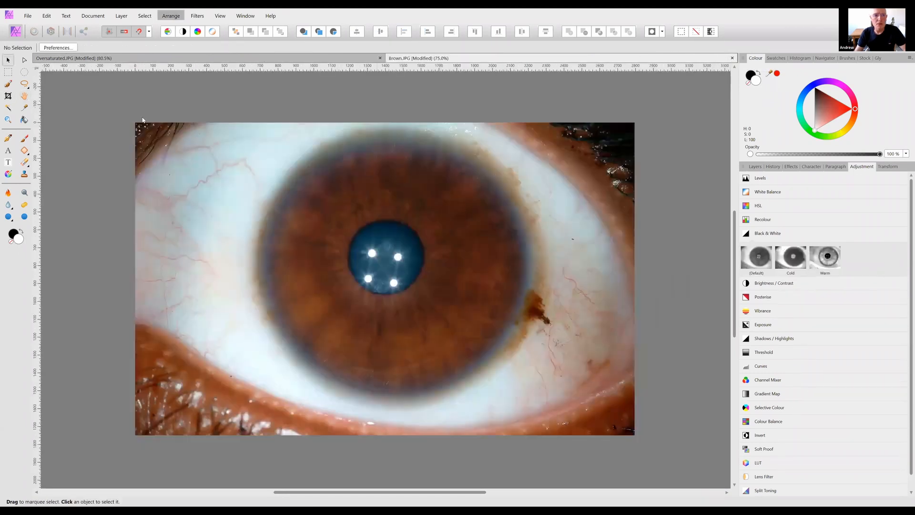
- Place Jensen_L.jpg from the Iris Maps folder onto the Brown.JPG photo at its default size
key("ctrl+o")
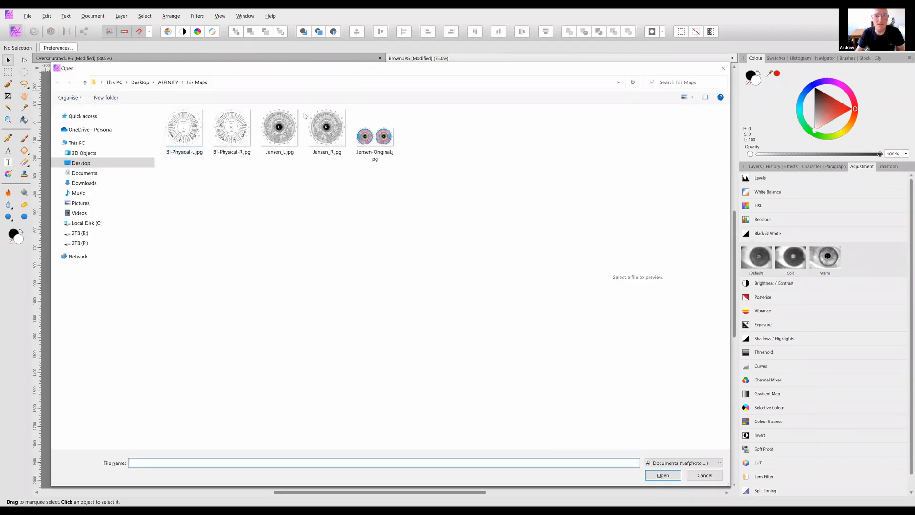
left_click(280, 128)
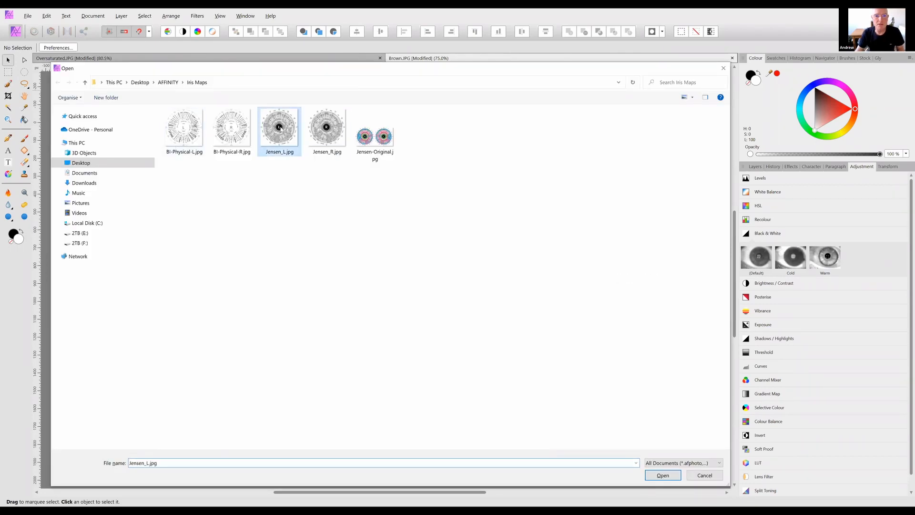
left_click(663, 476)
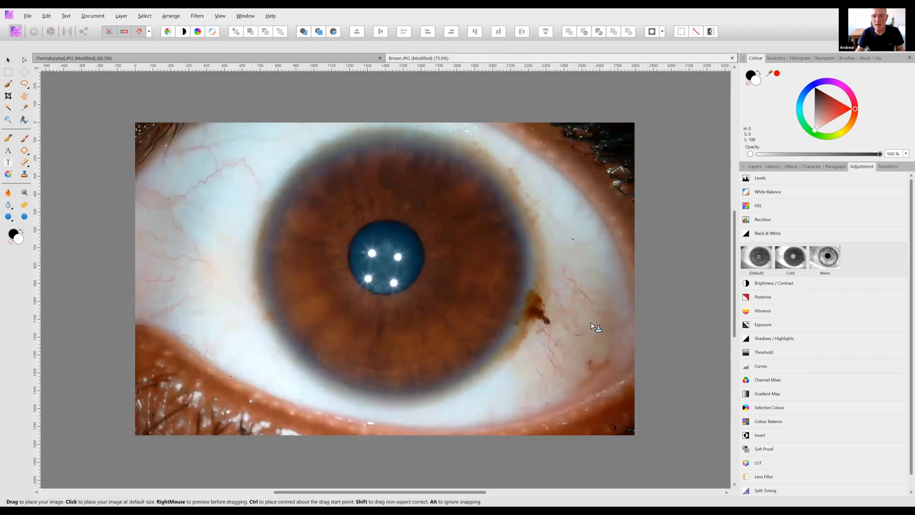
left_click(433, 239)
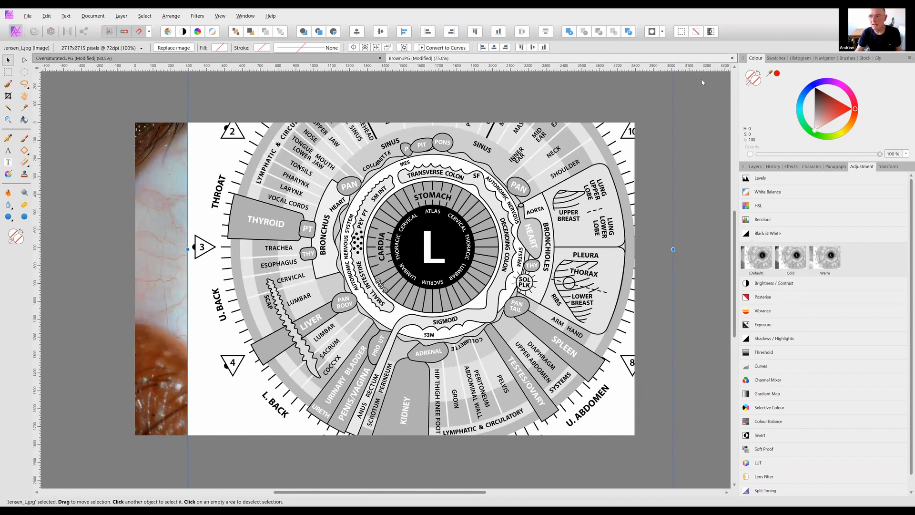
- Select the Jensen_L.jpg chart layer, scale it down to about 60% and position it over the iris
left_click(755, 166)
left_click(775, 244)
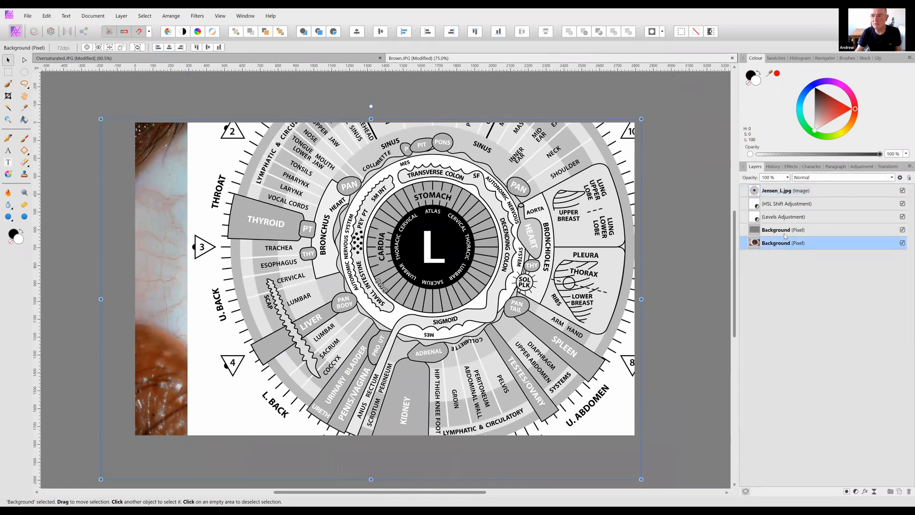
left_click(785, 233)
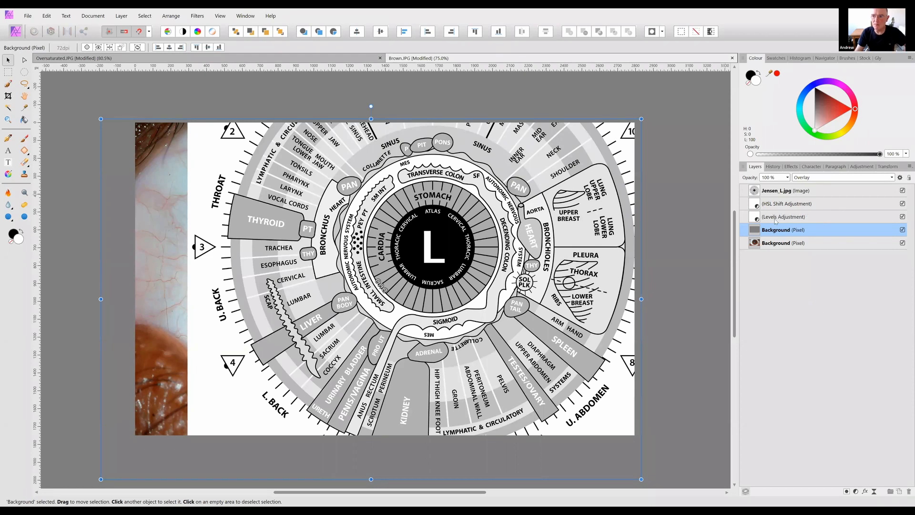
left_click(778, 193)
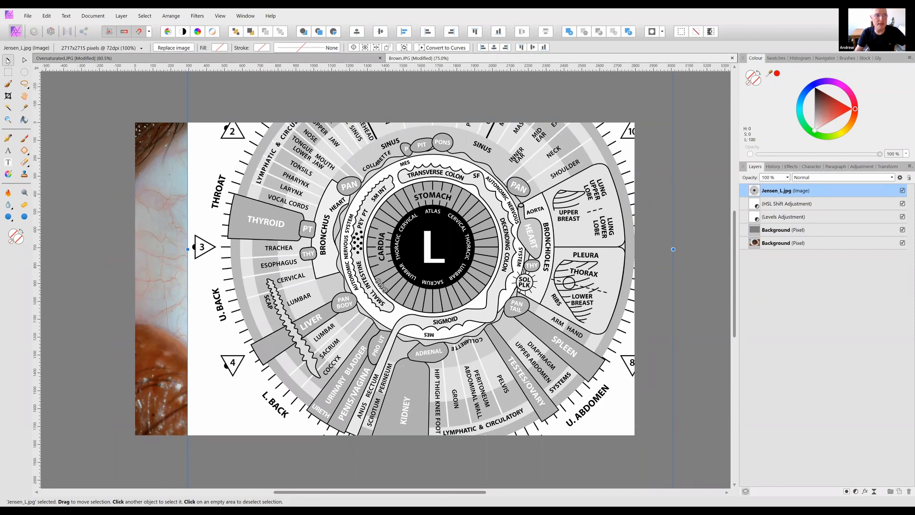
left_click_drag(193, 409, 187, 324)
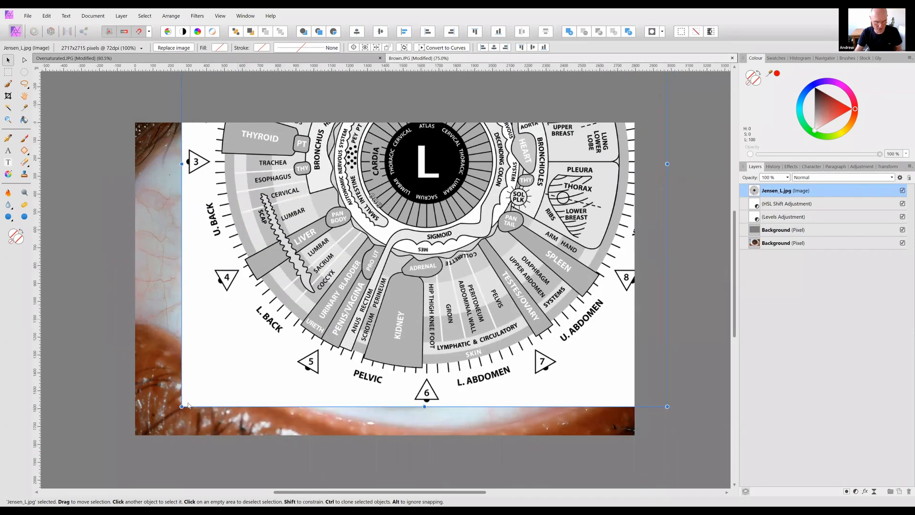
left_click_drag(183, 406, 332, 257)
left_click_drag(442, 271, 411, 369)
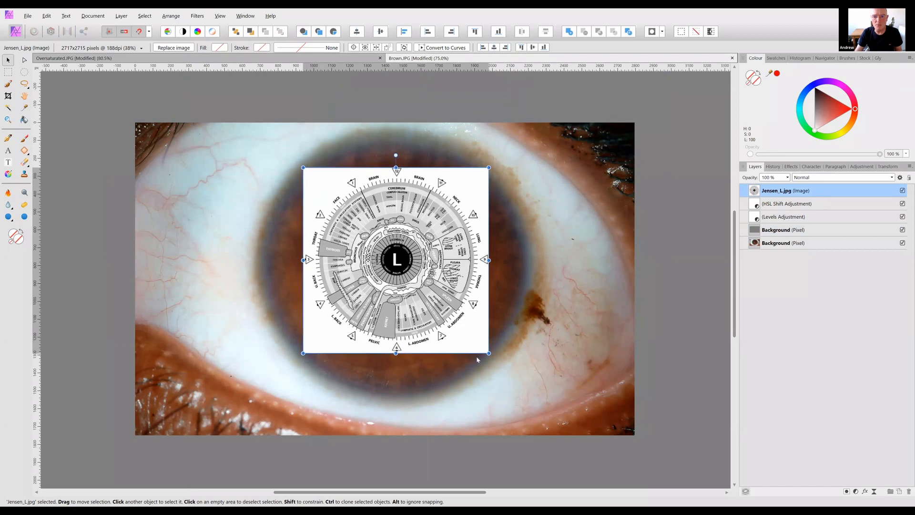
left_click_drag(486, 354, 538, 409)
mouse_move(560, 308)
left_mouse_down()
mouse_move(538, 306)
mouse_move(561, 308)
left_mouse_up()
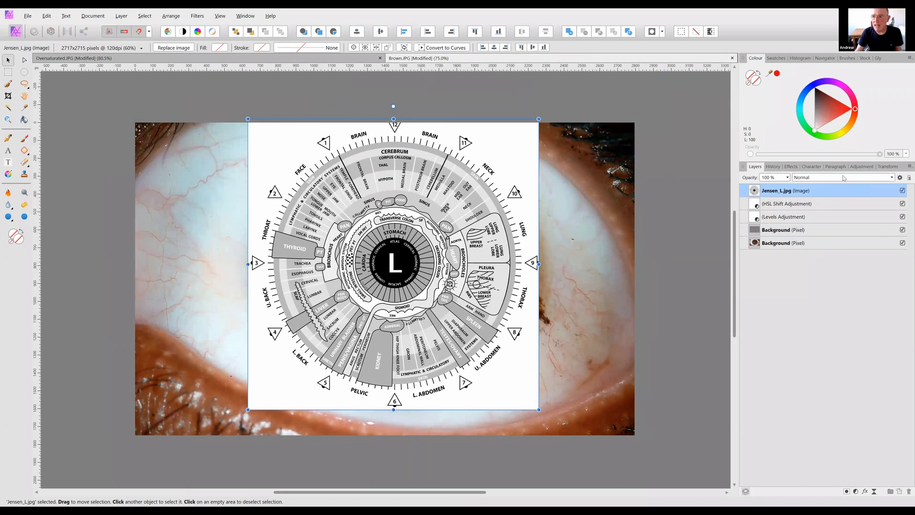
- Set the chart layer's blend mode to Multiply, enlarge it to about 62% and centre its L on the pupil
left_click(843, 178)
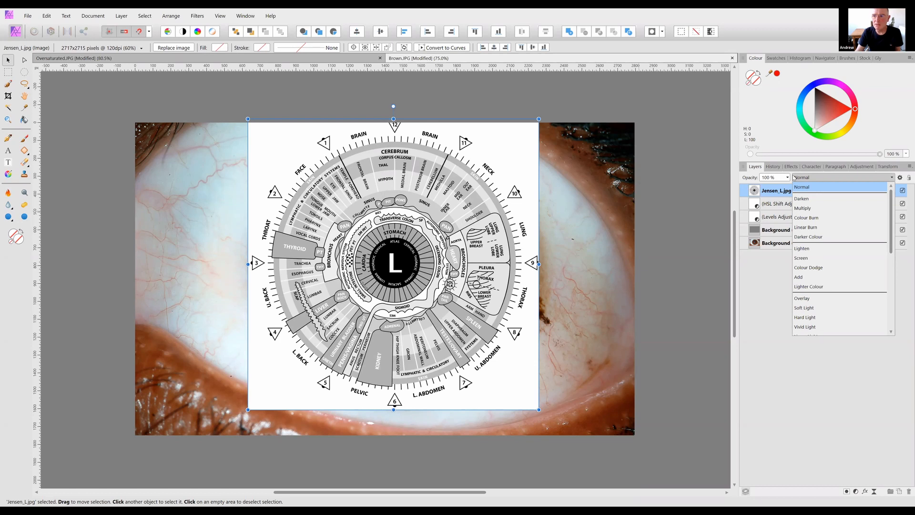
left_click(809, 209)
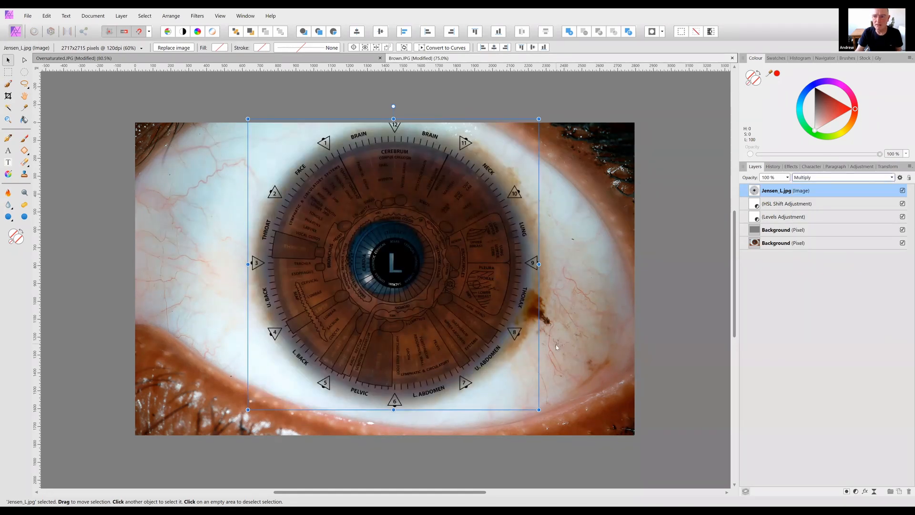
mouse_move(537, 410)
left_mouse_down()
mouse_move(553, 423)
mouse_move(543, 414)
left_mouse_up()
mouse_move(460, 316)
left_mouse_down()
mouse_move(480, 336)
mouse_move(449, 319)
left_mouse_up()
left_click_drag(508, 285, 526, 276)
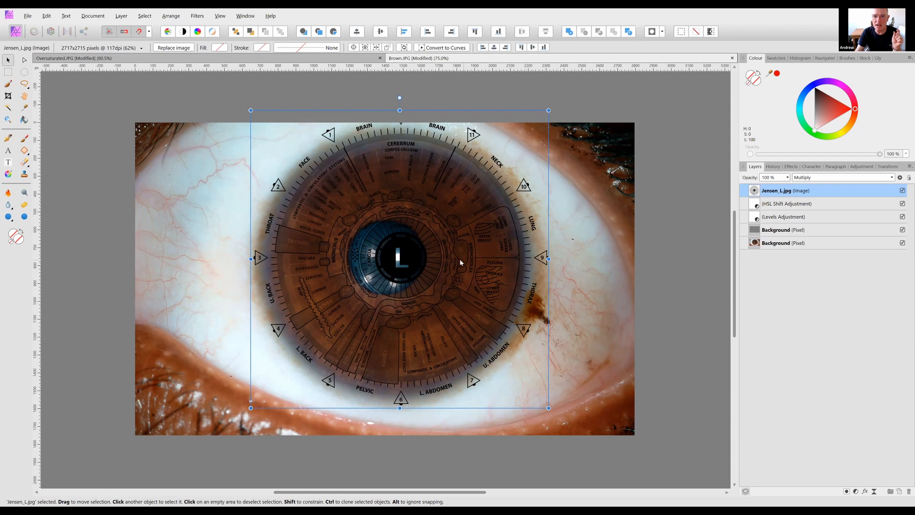
left_click_drag(434, 272, 475, 257)
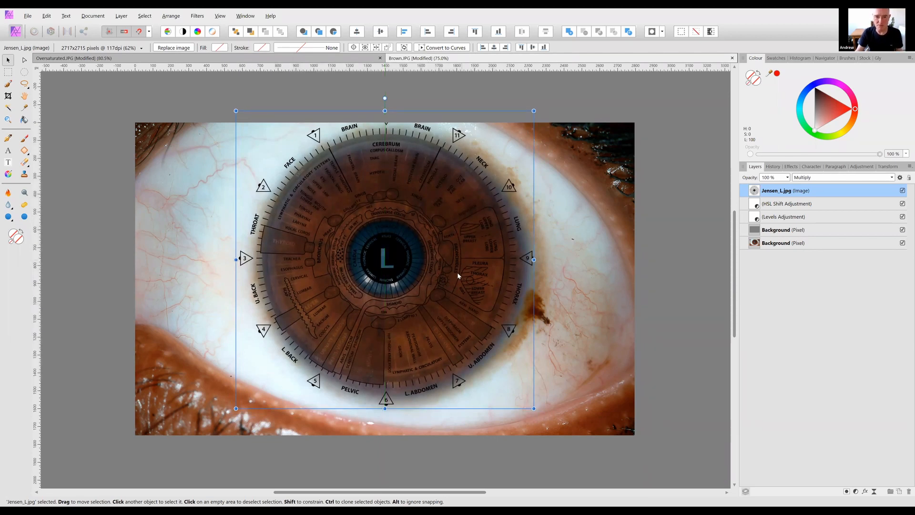
- Enlarge the chart to about 66% to match the iris edge and lower its layer opacity to 25%
key("ctrl+1")
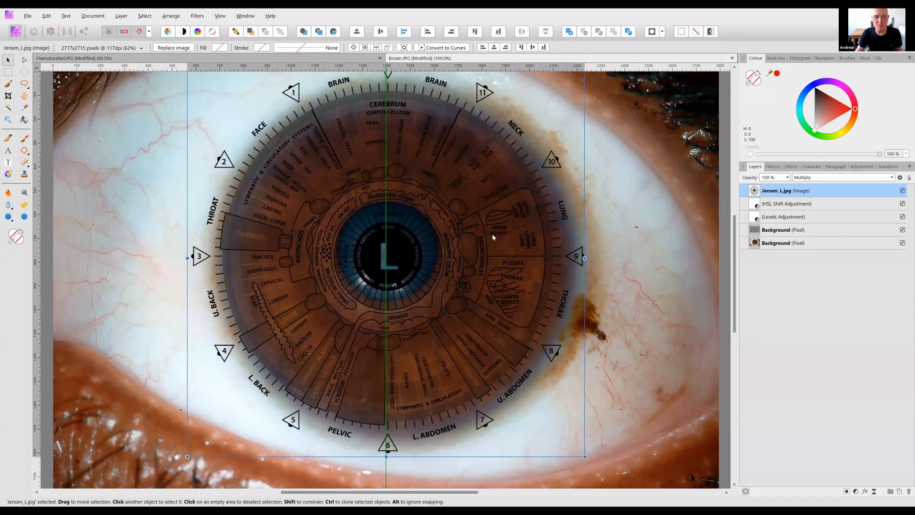
left_click_drag(585, 456, 600, 469)
left_click_drag(600, 421, 601, 423)
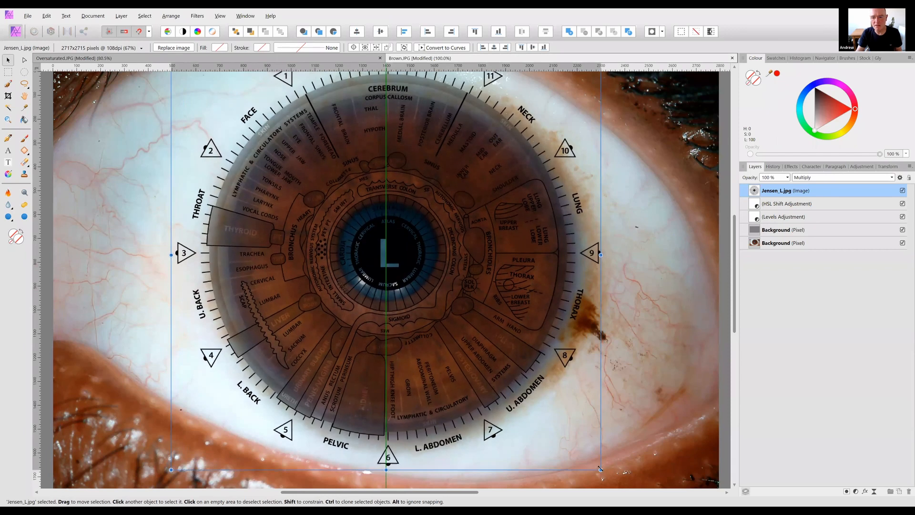
left_click_drag(601, 470, 629, 432)
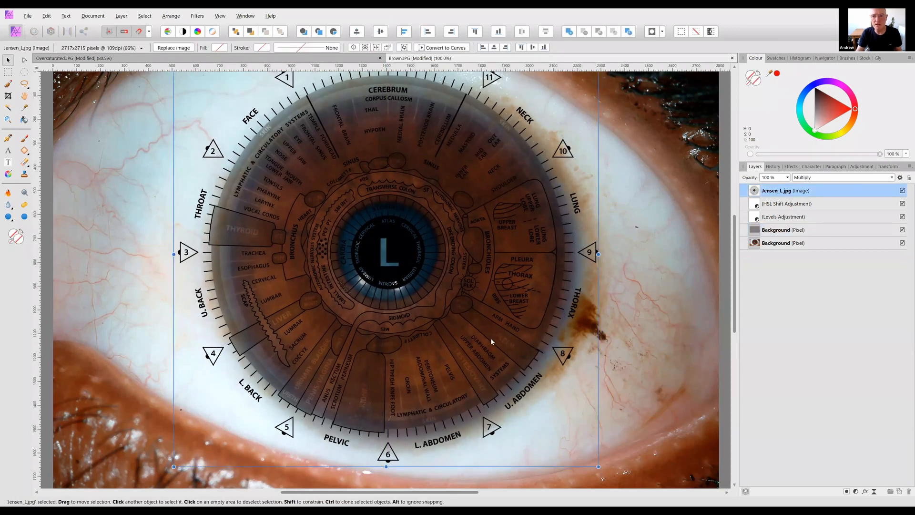
left_click(787, 178)
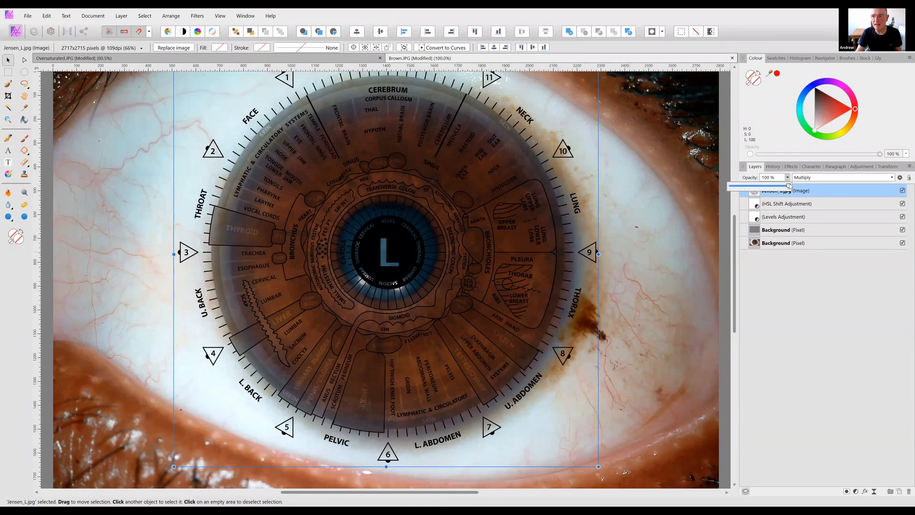
left_click_drag(789, 186, 746, 197)
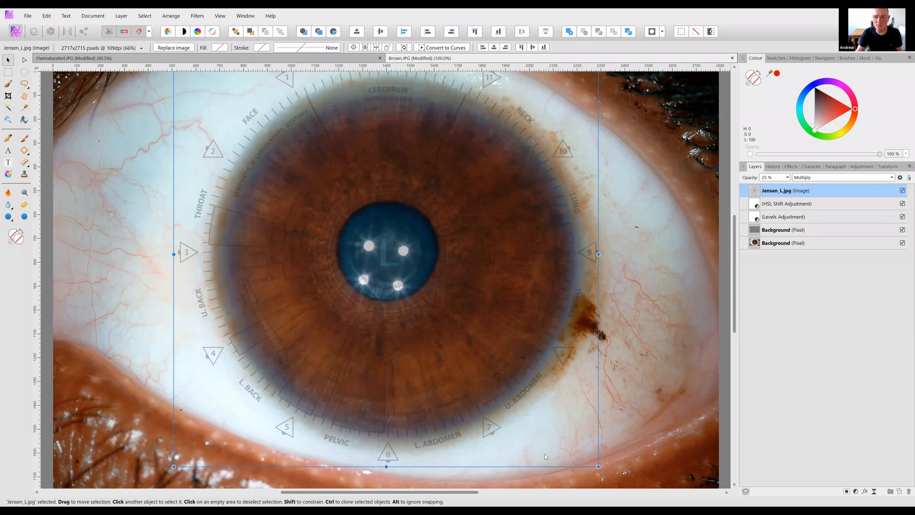
- Inspect the iris markings beneath the chart's sigmoid, pelvis, upper abdomen and diaphragm zones at high magnification
left_click(657, 433)
key("ctrl+2")
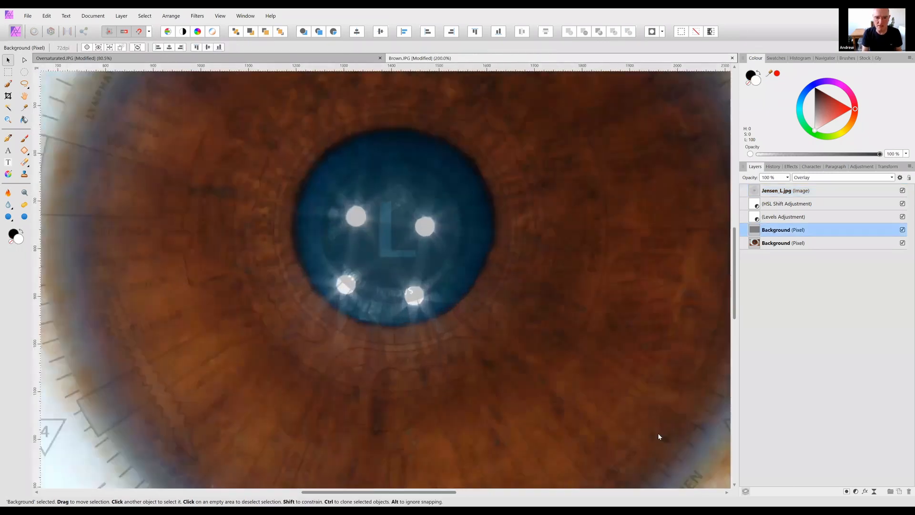
key("ctrl+4")
scroll(453, 337, "down", 5)
scroll(453, 337, "right", 4)
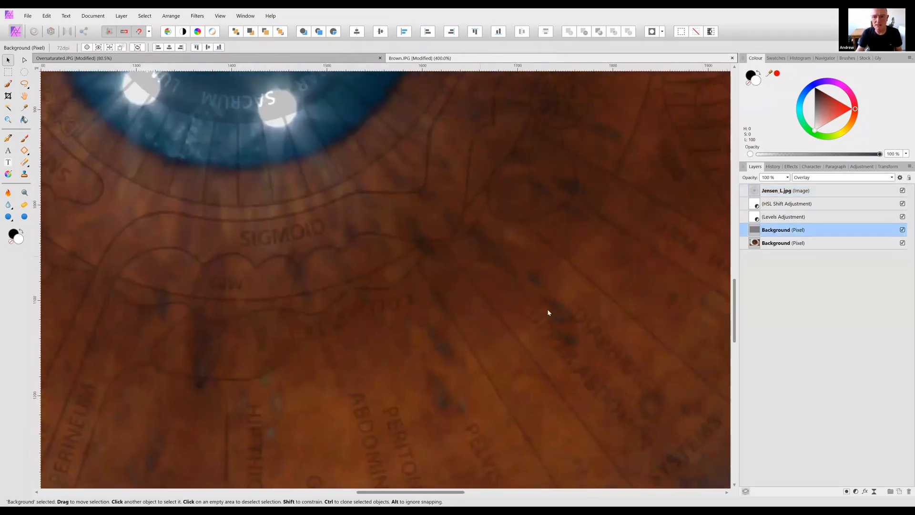
scroll(417, 296, "down", 3)
scroll(417, 295, "right", 3)
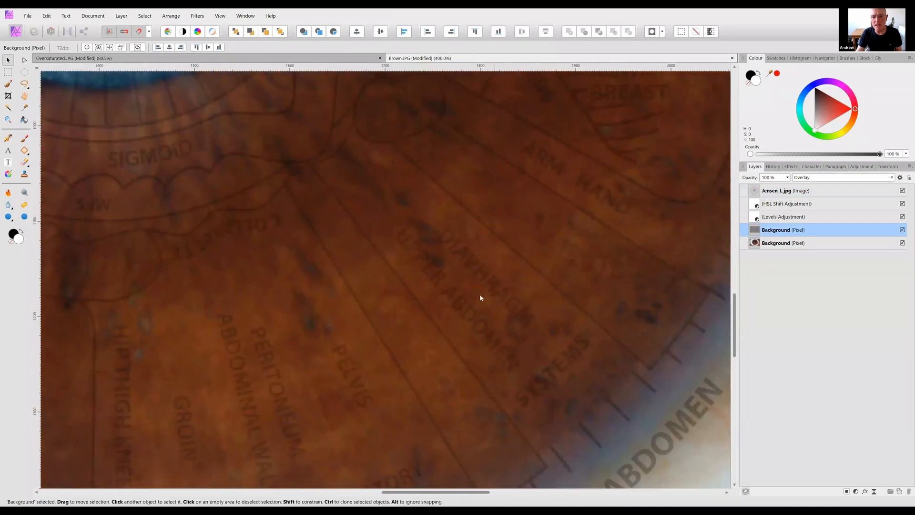
scroll(401, 281, "up", 2)
scroll(401, 281, "left", 1)
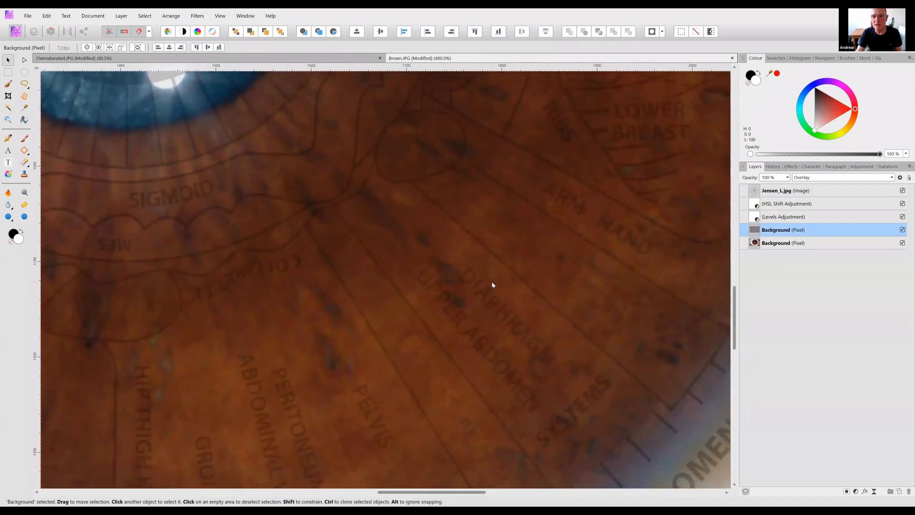
key("ctrl+0")
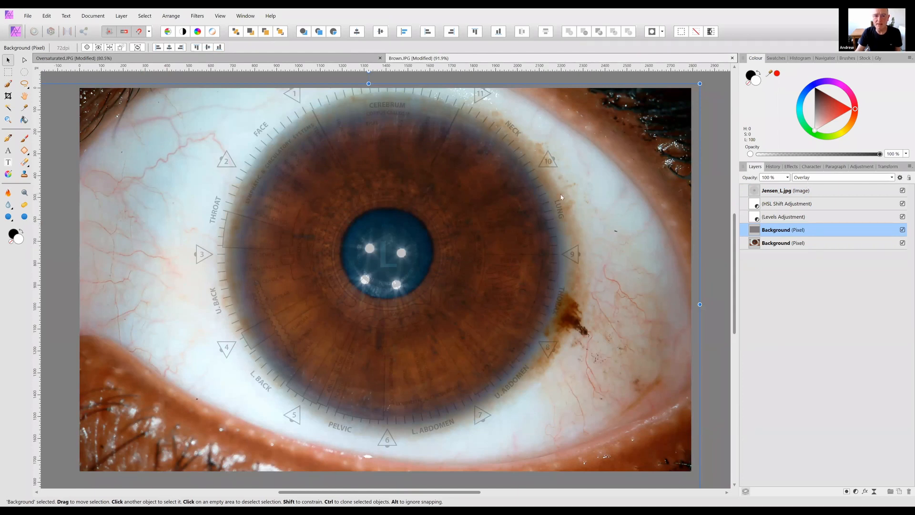
- Lock both Background layers together with the Levels and HSL Shift adjustment layers, after undoing an accidental move on the canvas
left_click_drag(521, 233, 480, 239)
key("ctrl+z")
left_click(876, 247)
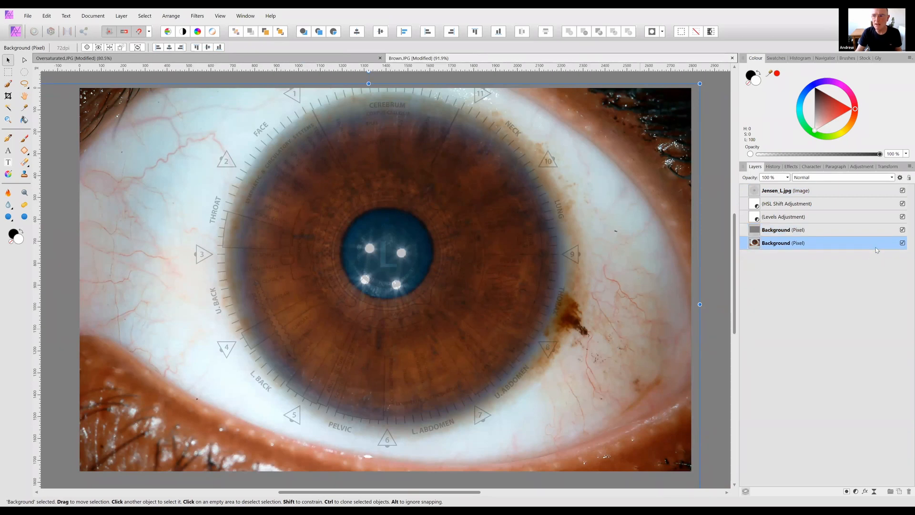
left_click(874, 233, "shift")
left_click(865, 215, "shift")
left_click(865, 213, "ctrl")
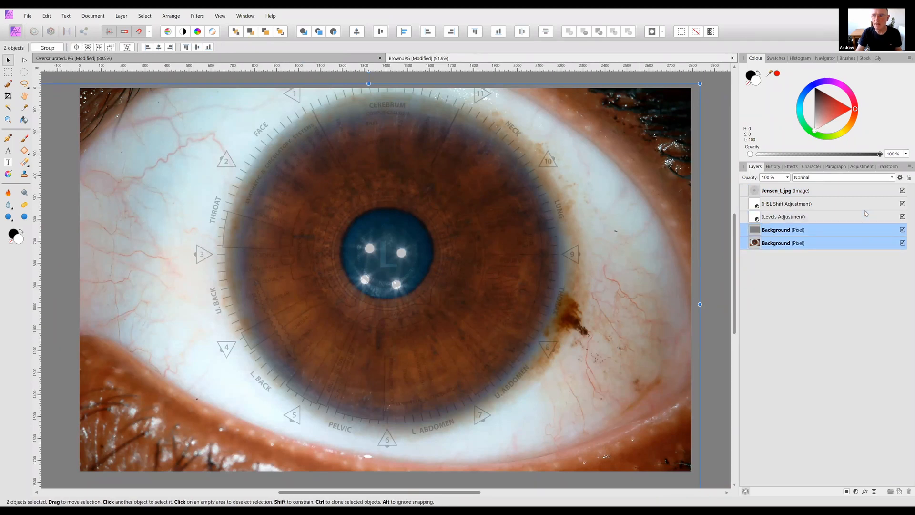
left_click(889, 203, "shift")
left_click(908, 178)
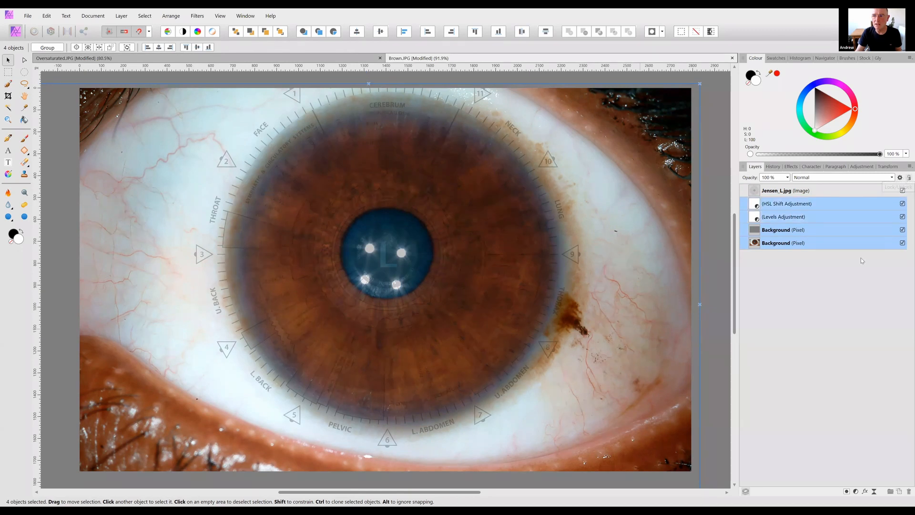
- Try moving the chart independently over the locked photo layers, then undo the last move
left_click_drag(496, 247, 445, 288)
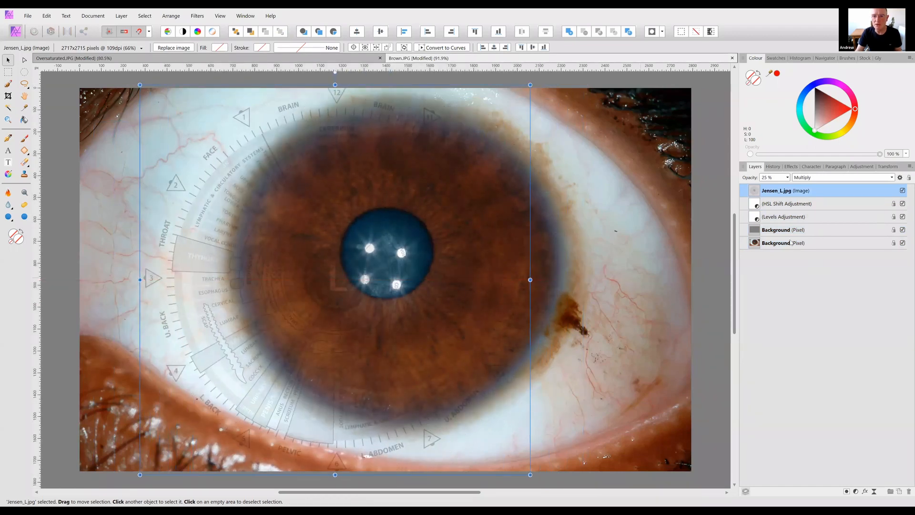
key("ctrl+z")
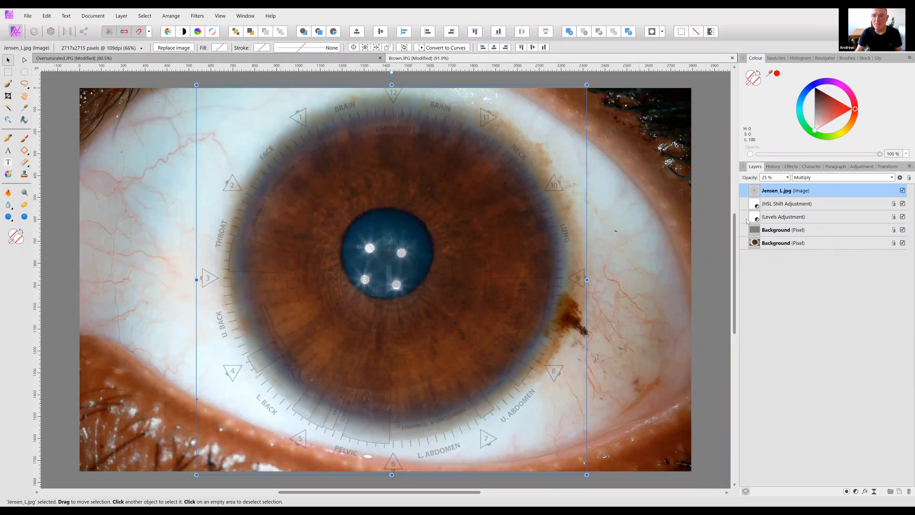
left_click(637, 209)
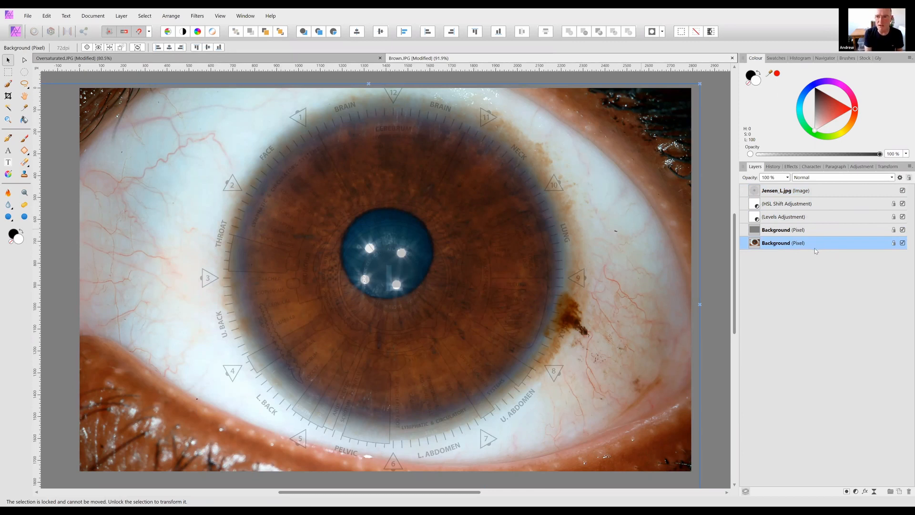
- Open the Save As dialog for Brown.afphoto in the Jpeg folder, then cancel saving
key("ctrl+shift+s")
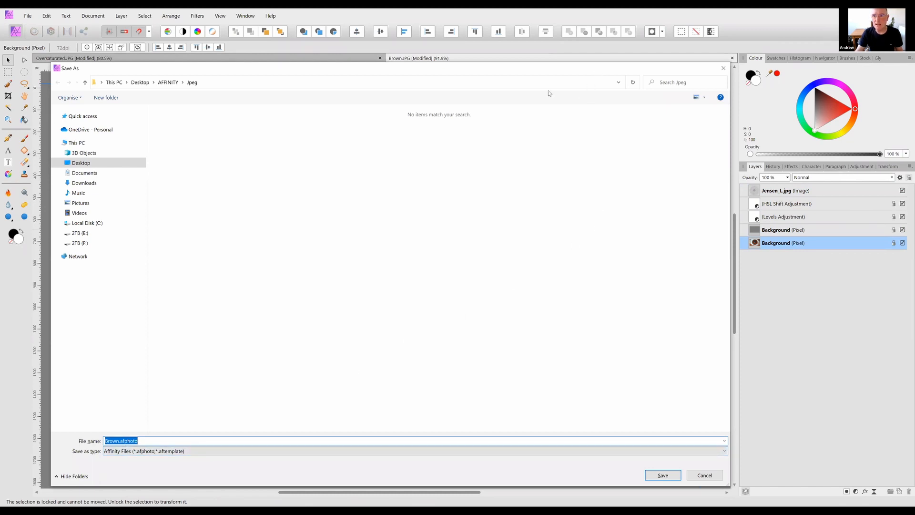
left_click_drag(701, 64, 574, 98)
left_click(592, 103)
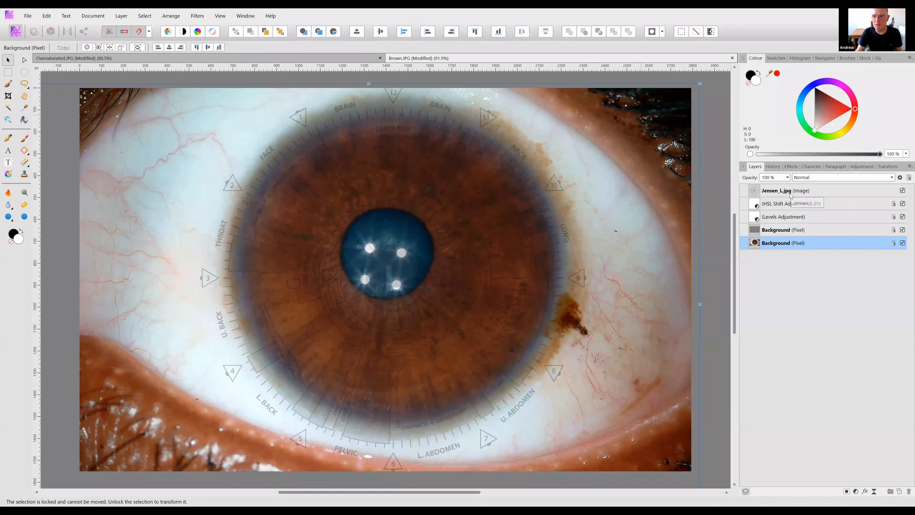
- Review the layer stack one layer at a time, from the Jensen_L.jpg chart through the adjustments to the bottom Background
left_click(793, 201)
left_click(793, 219)
left_click(790, 231)
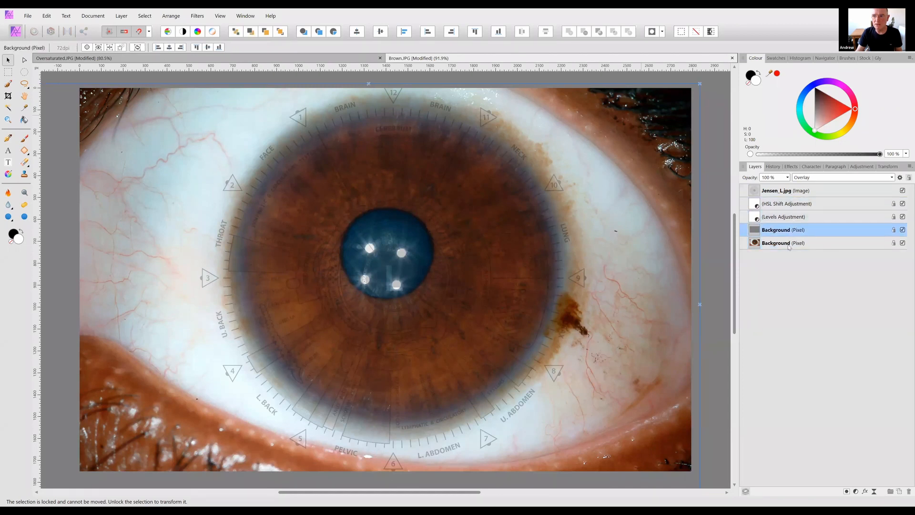
left_click(789, 243)
left_click(810, 191)
left_click(811, 204)
left_click(811, 216)
left_click(812, 230)
left_click(813, 243)
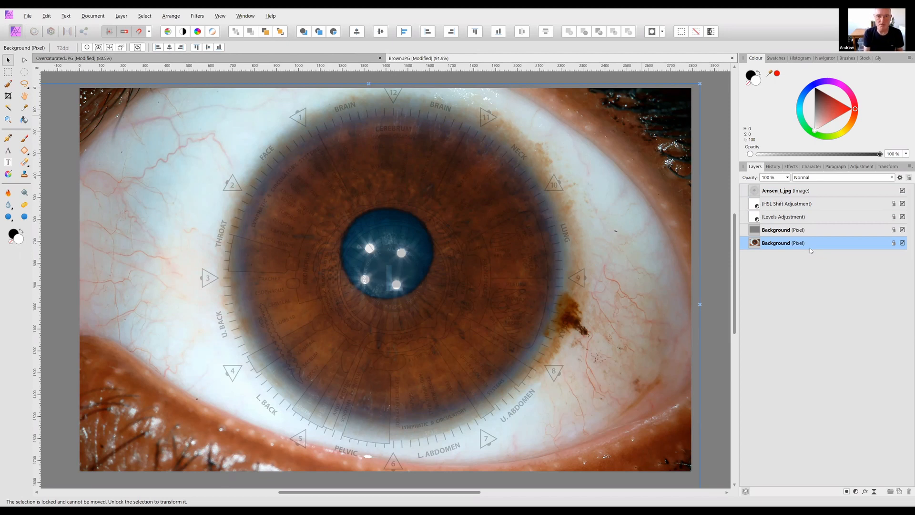
- Review the JPEG export settings for the brown iris document, then close them without exporting
key("ctrl+alt+shift+s")
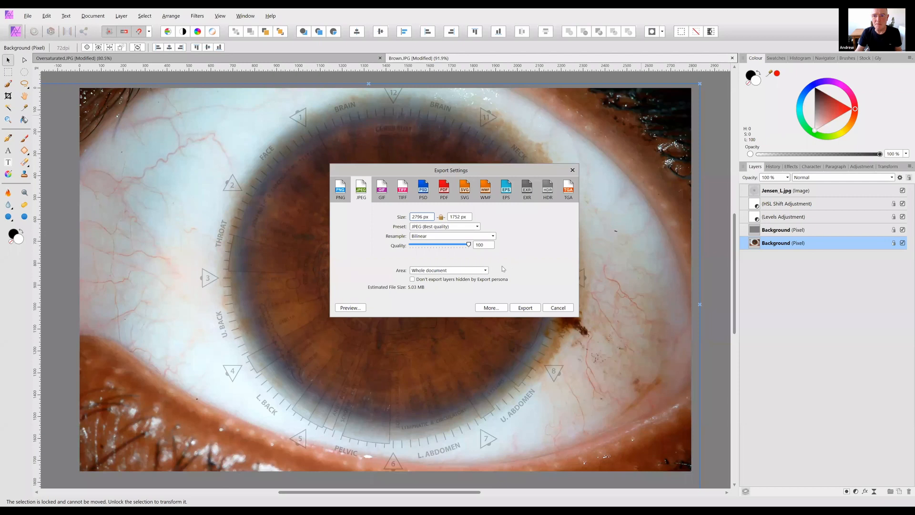
left_click(573, 171)
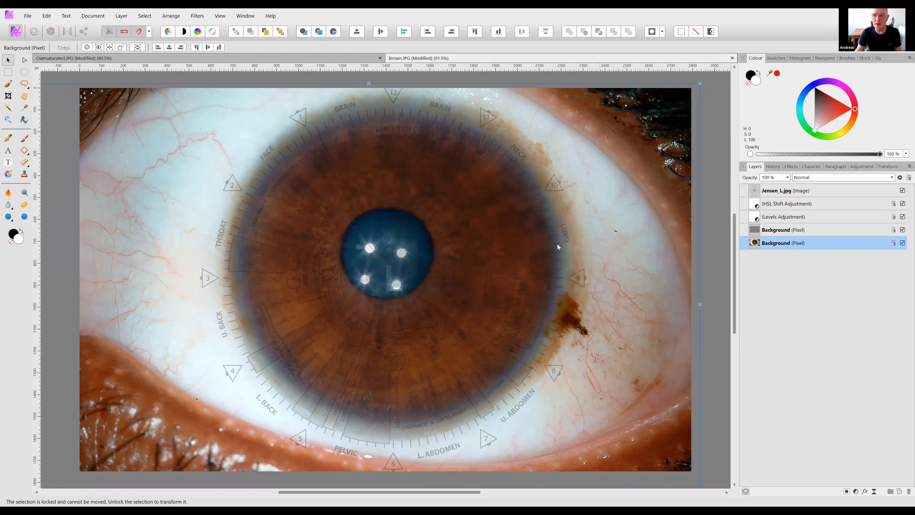
- Undo the recent changes to the Jensen_L.jpg chart's placement over the brown iris
left_click_drag(500, 260, 492, 273)
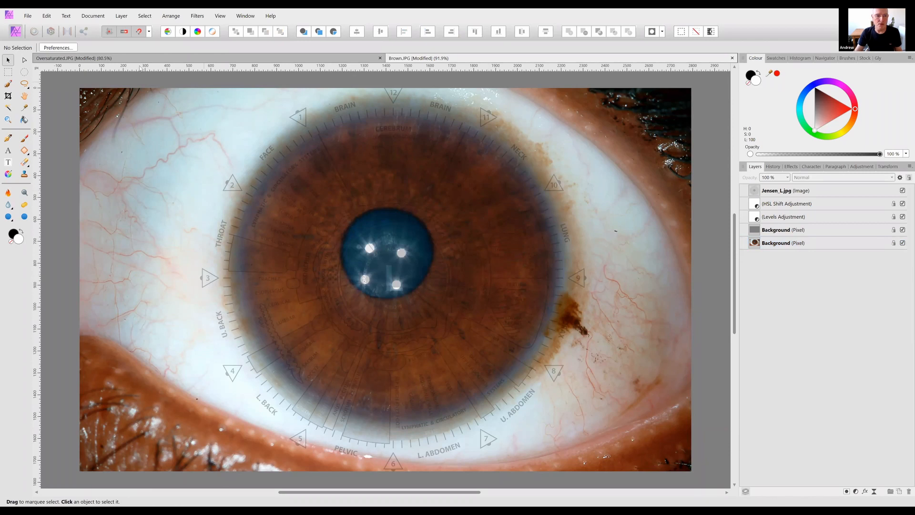
key("ctrl+z")
key("ctrl+z")
key("ctrl+z")
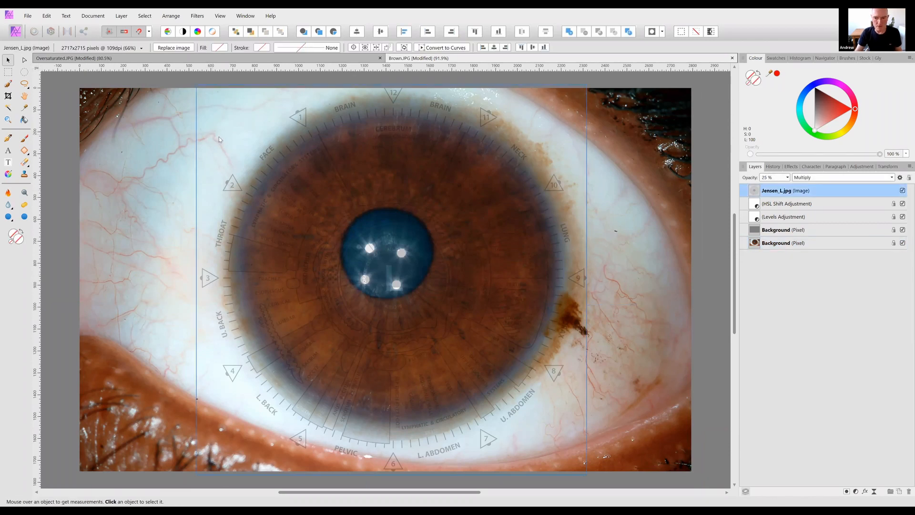
key("ctrl+z")
left_click(518, 154)
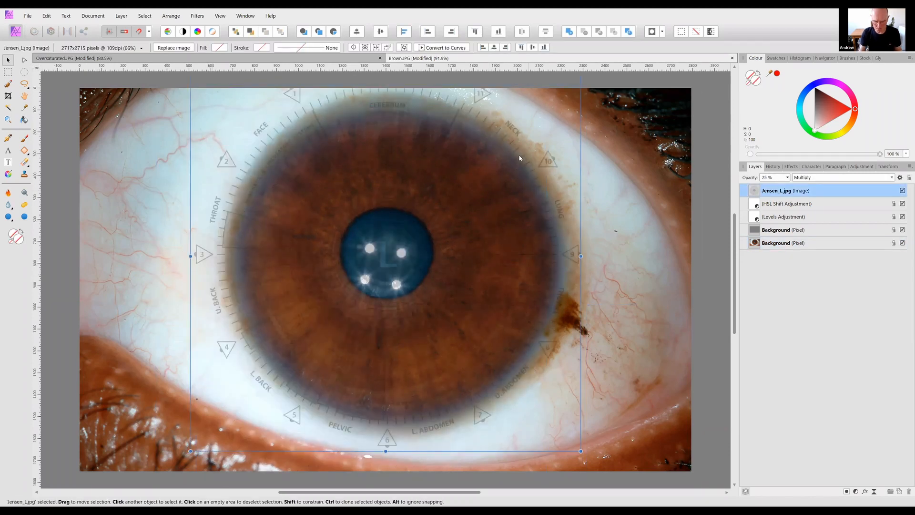
- Deselect the chart and close Brown.JPG without saving its changes
key("ctrl+minus")
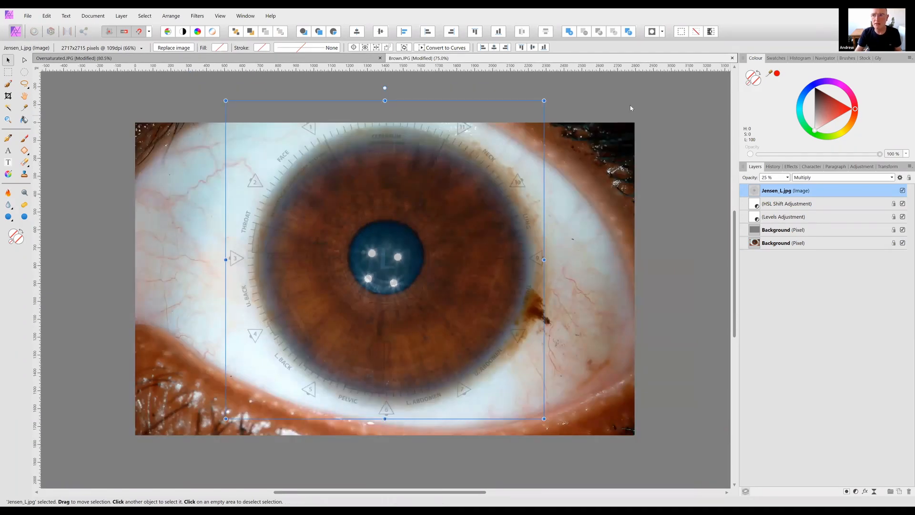
left_click(524, 104)
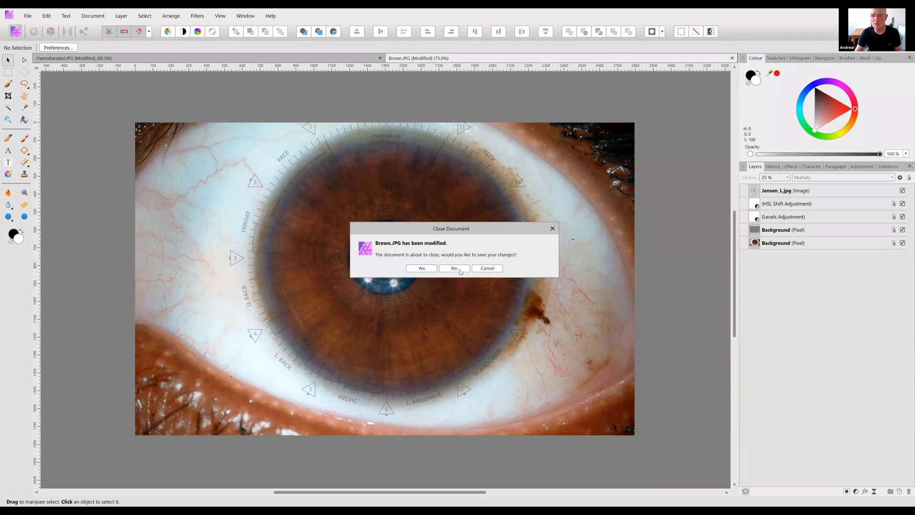
left_click(454, 268)
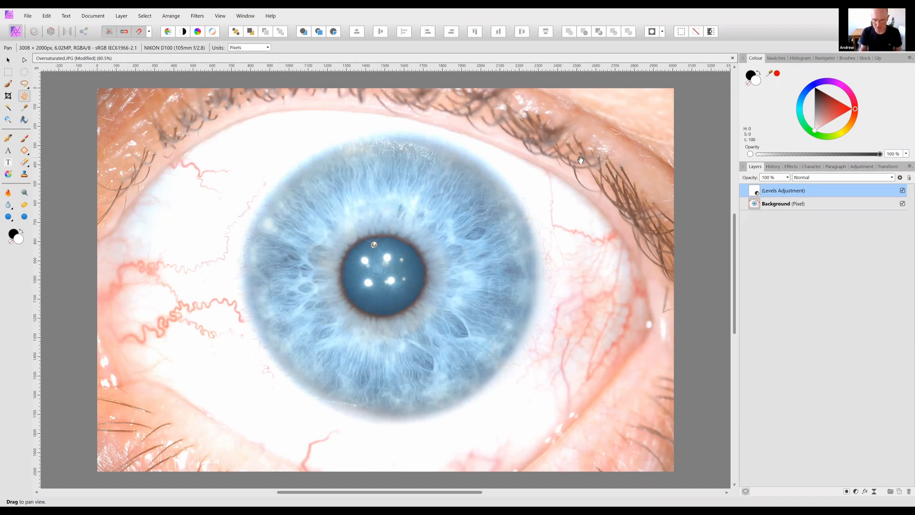
- Add a second Levels adjustment to Oversaturated.JPG, then close its settings without changing any values
key("ctrl+l")
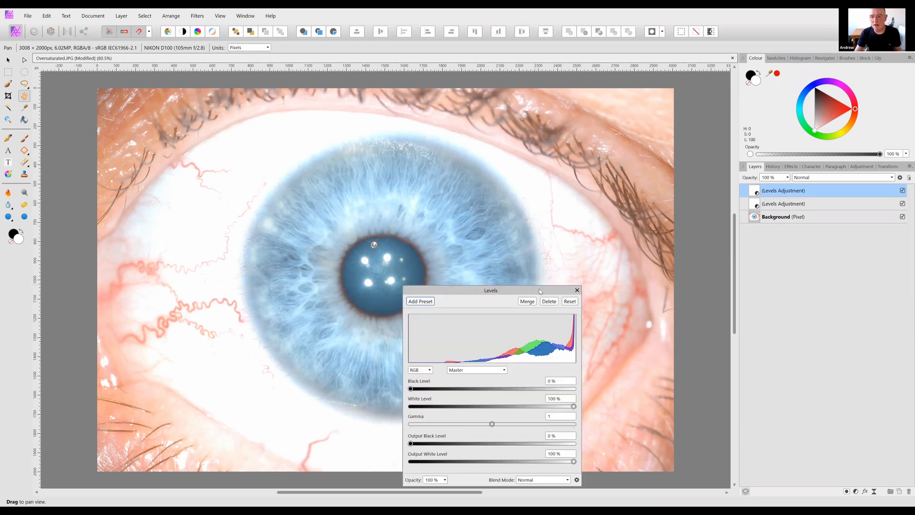
left_click_drag(576, 322, 597, 300)
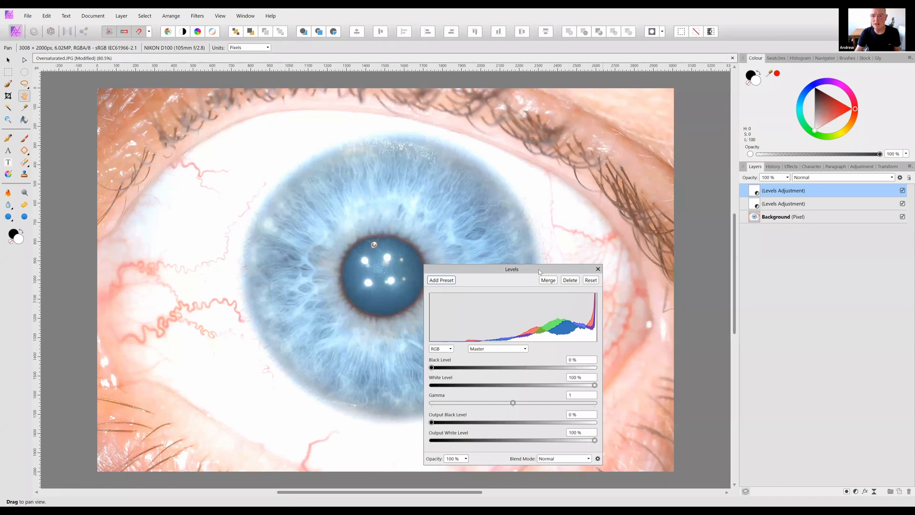
left_click_drag(540, 271, 543, 264)
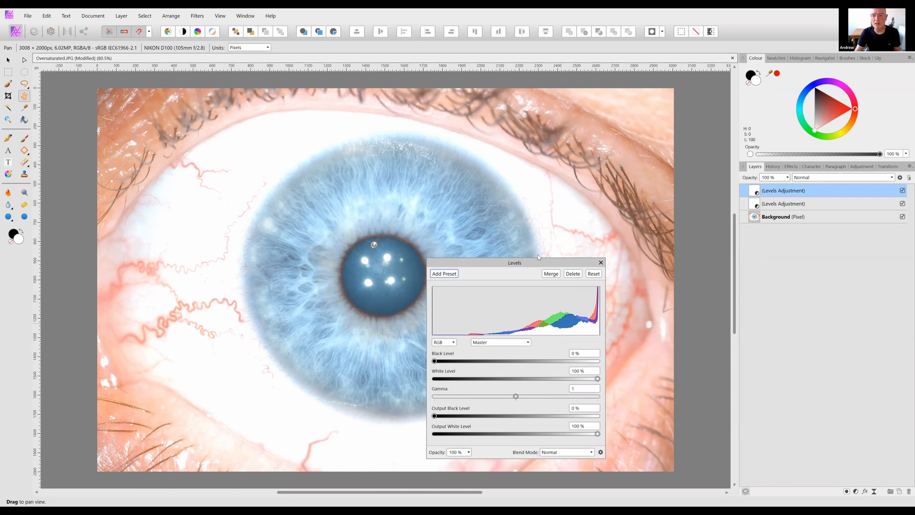
left_click_drag(538, 260, 537, 237)
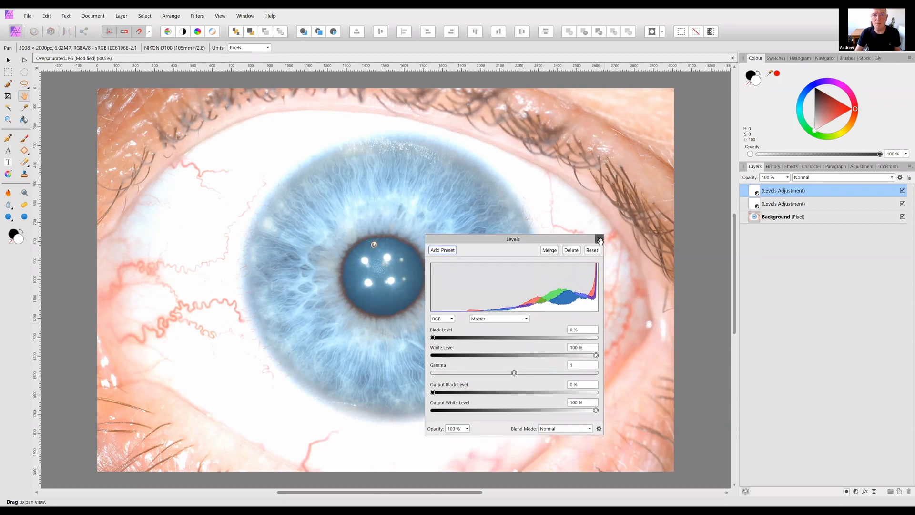
left_click(600, 240)
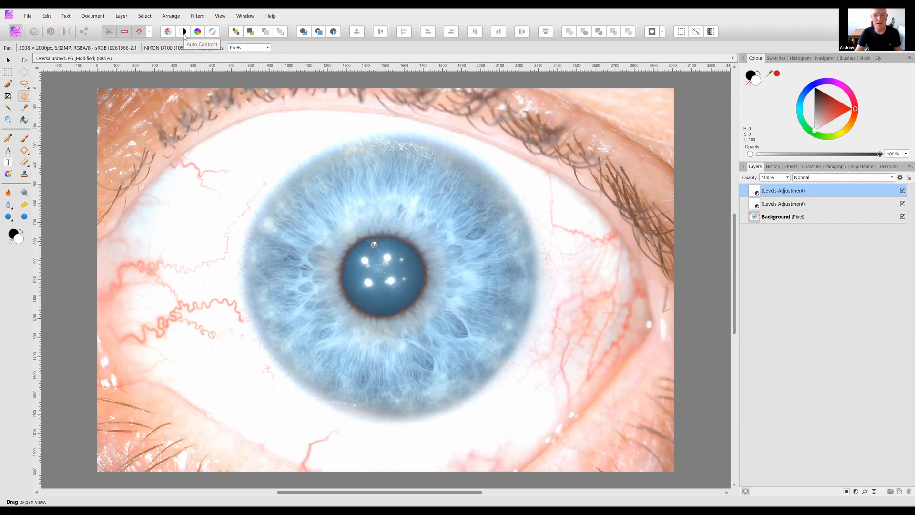
- Try Auto Levels on the Background layer, undo it, and apply Auto Contrast instead
left_click(783, 216)
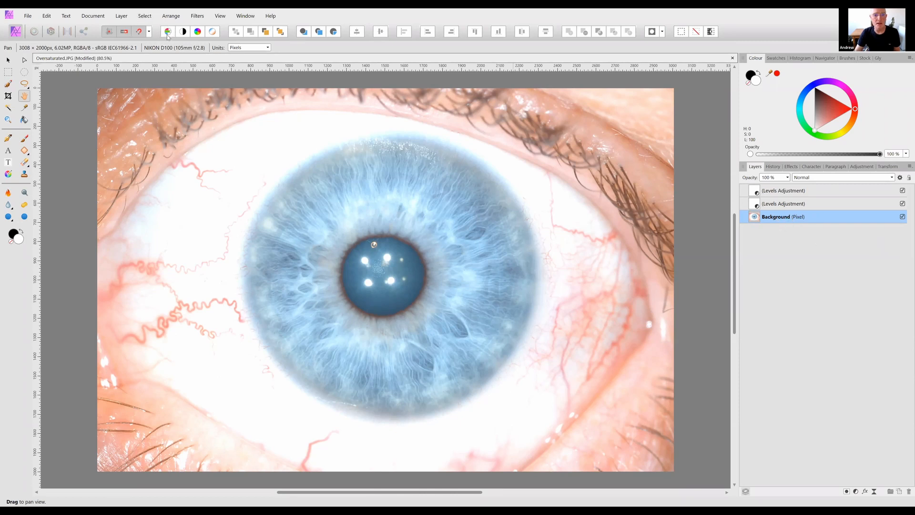
left_click(167, 35)
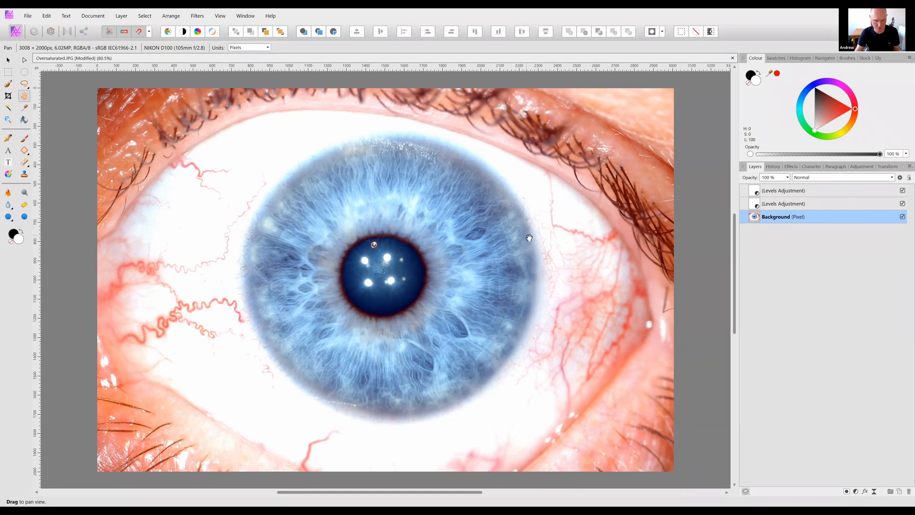
key("ctrl+z")
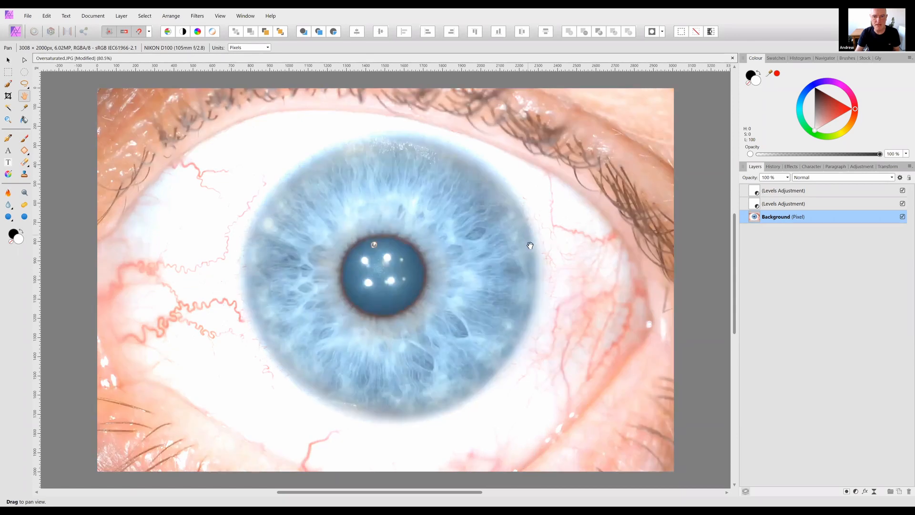
left_click(187, 34)
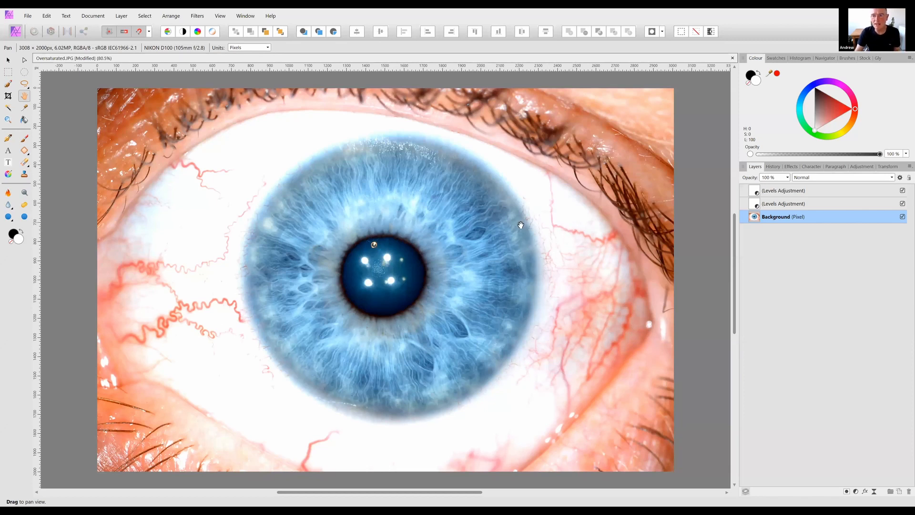
left_click_drag(549, 247, 521, 248)
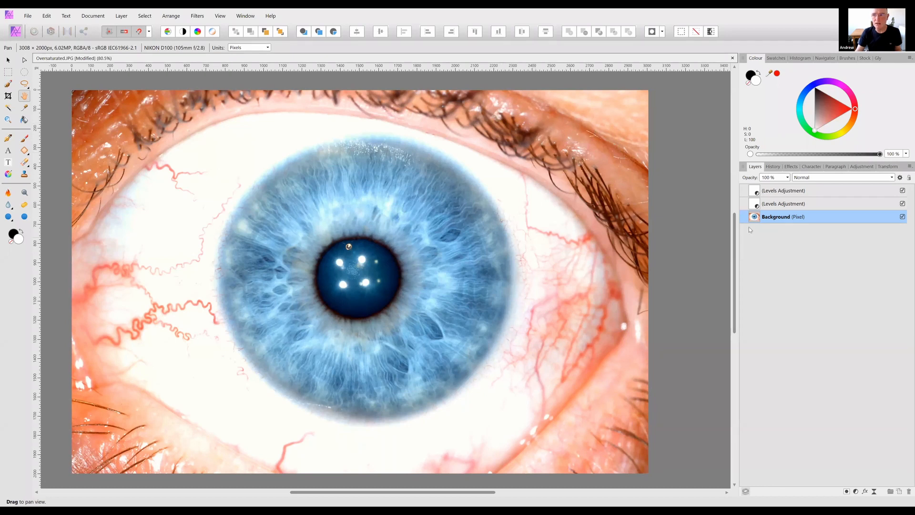
- Delete the extra topmost Levels adjustment and set the remaining Levels adjustment's gamma to 1.305
left_click(837, 192)
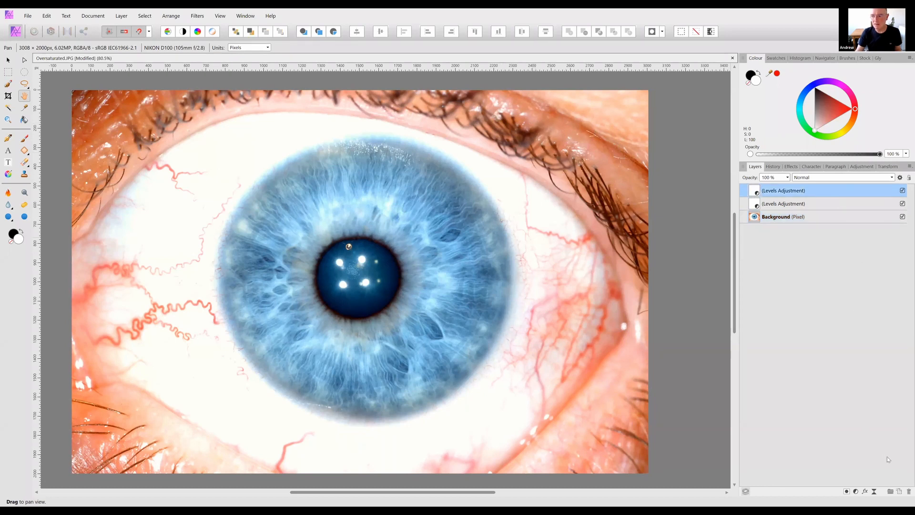
left_click(905, 491)
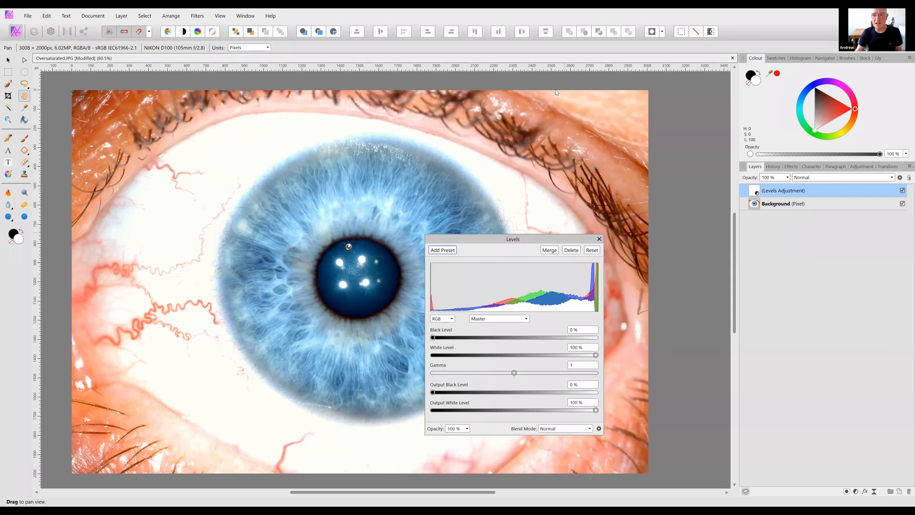
left_click_drag(527, 236, 555, 90)
left_click_drag(543, 229, 568, 229)
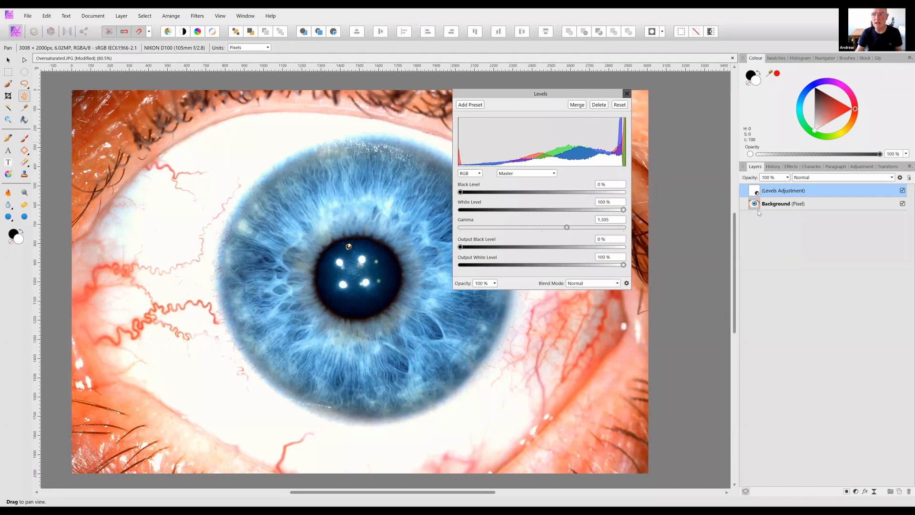
left_click(774, 209)
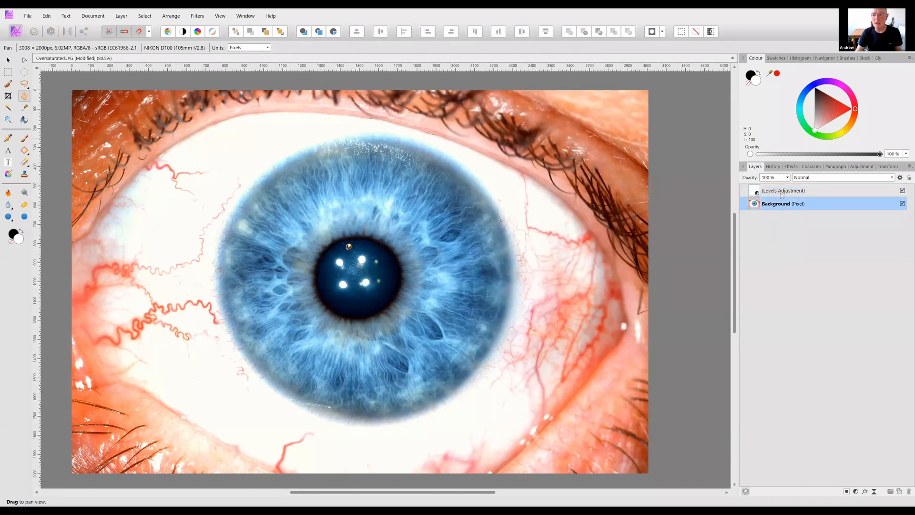
left_click(782, 195)
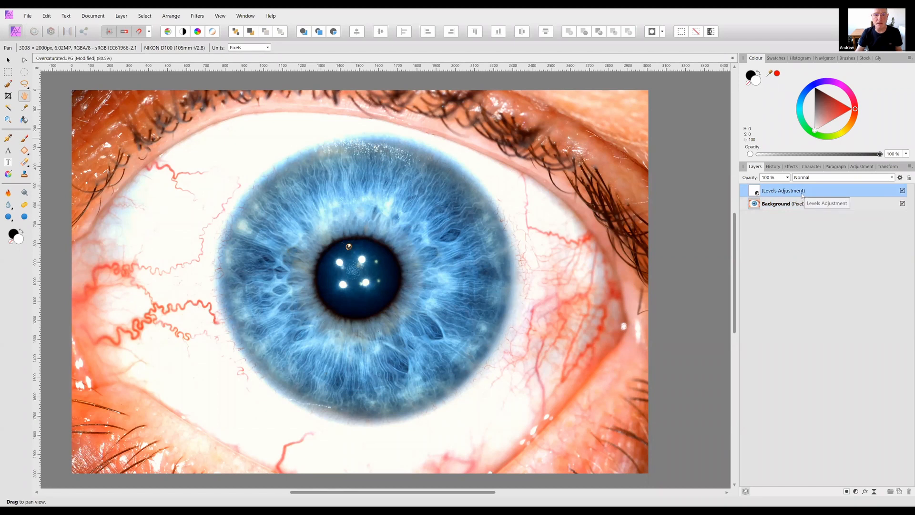
- Examine the blue iris at 300% zoom, from the lower fibres past the pupil to the outer edge and upper fibres
left_click_drag(410, 239, 461, 184)
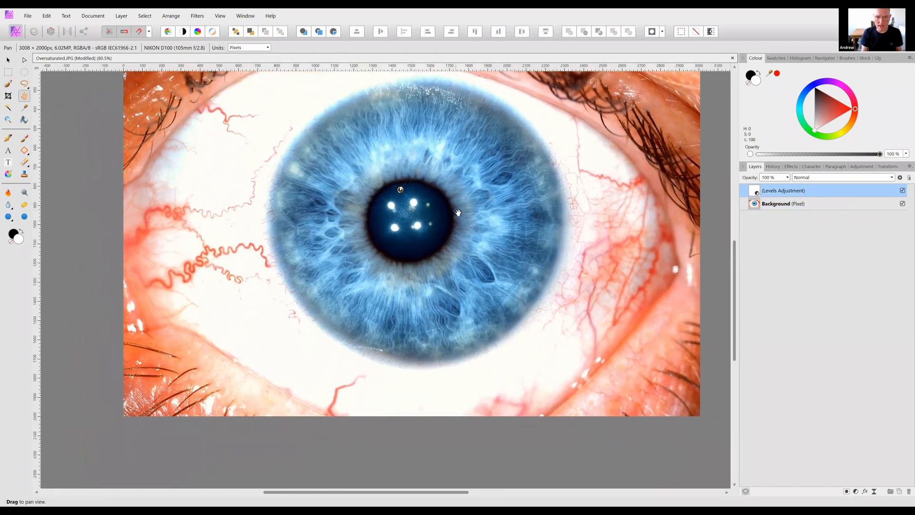
key("ctrl+plus")
key("ctrl+plus")
key("ctrl+plus")
key("ctrl+plus")
left_click_drag(410, 252, 470, 217)
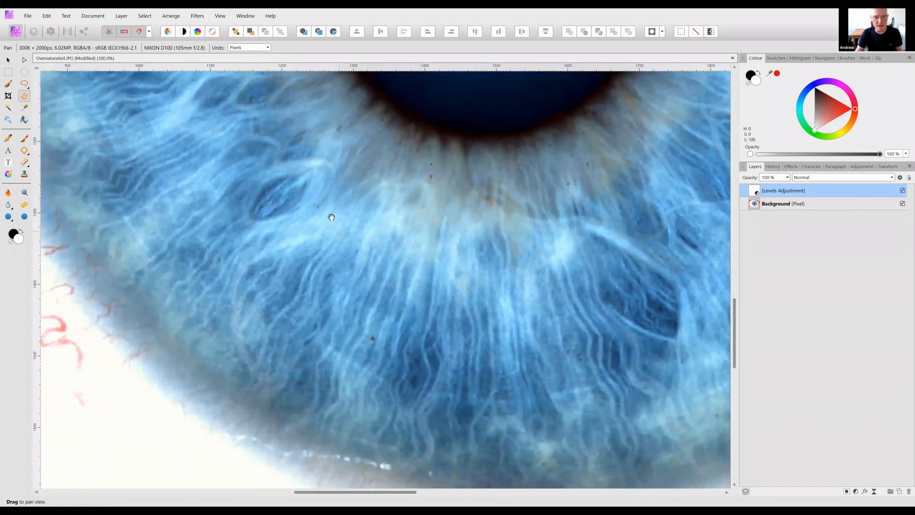
left_click_drag(389, 243, 360, 351)
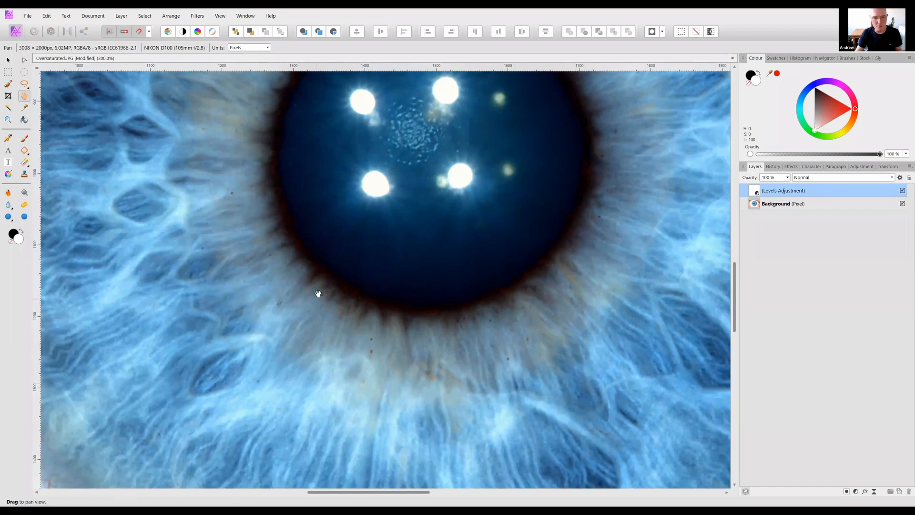
left_click_drag(275, 276, 469, 239)
scroll(469, 239, "down", 5)
scroll(469, 239, "left", 3)
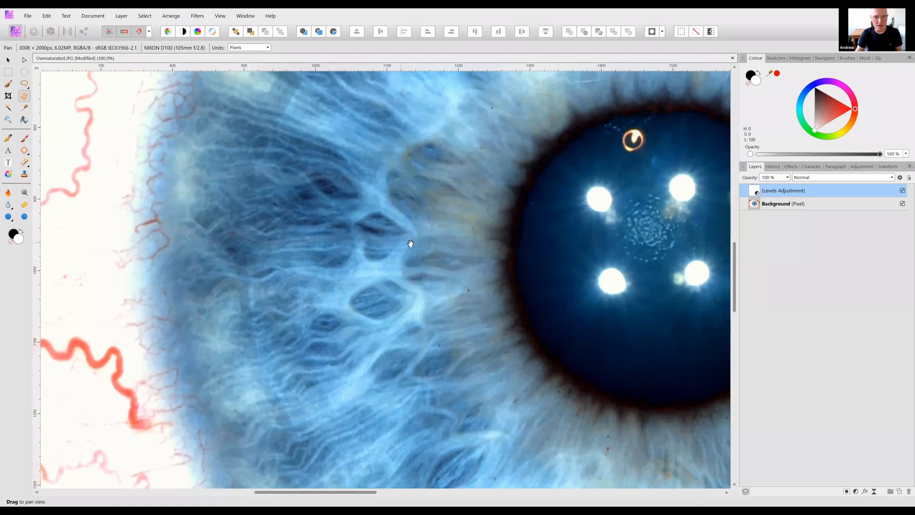
left_click_drag(391, 228, 380, 250)
scroll(380, 250, "up", 3)
scroll(380, 250, "right", 1)
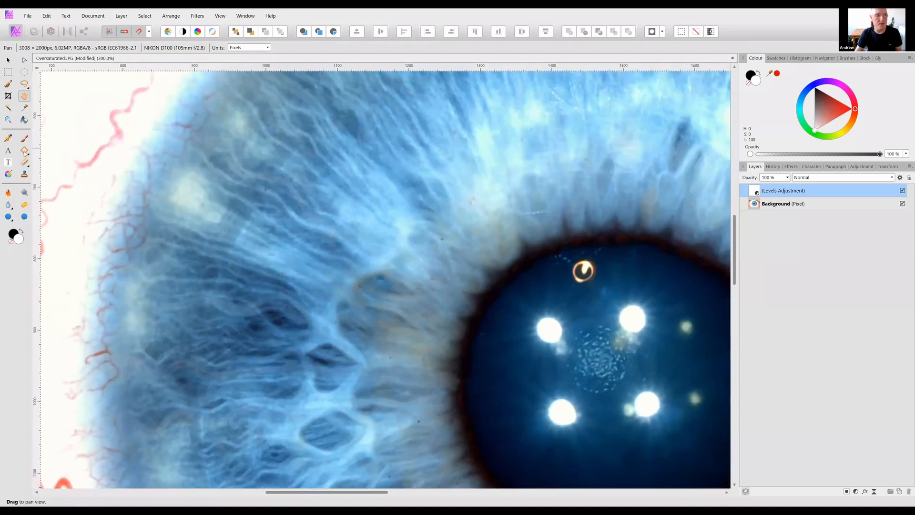
- Inpaint the two small yellowish spots beside the pupil's light reflections on the Background layer, using a 38.7 px Inpainting Brush
left_click(24, 152)
left_click(58, 184)
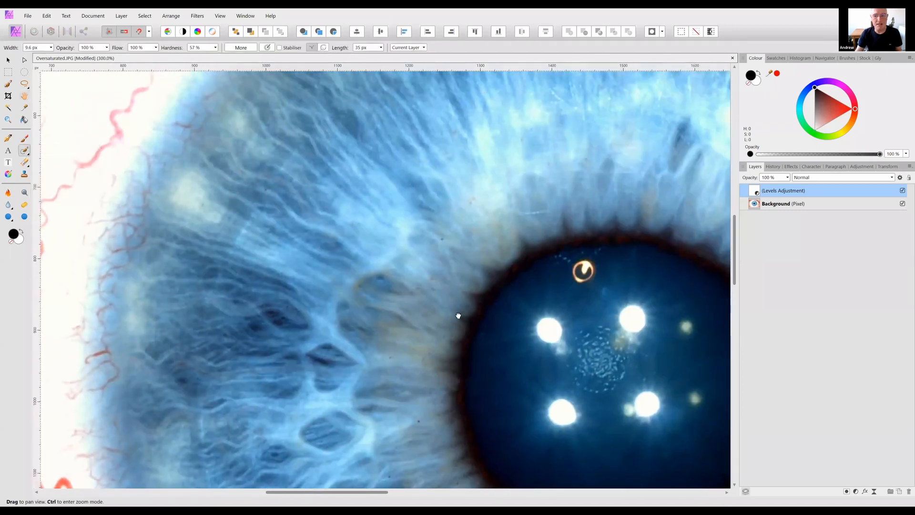
scroll(458, 316, "right", 5)
scroll(458, 315, "down", 1)
key("bracketright")
key("bracketright")
key("bracketright")
key("bracketright")
key("bracketright")
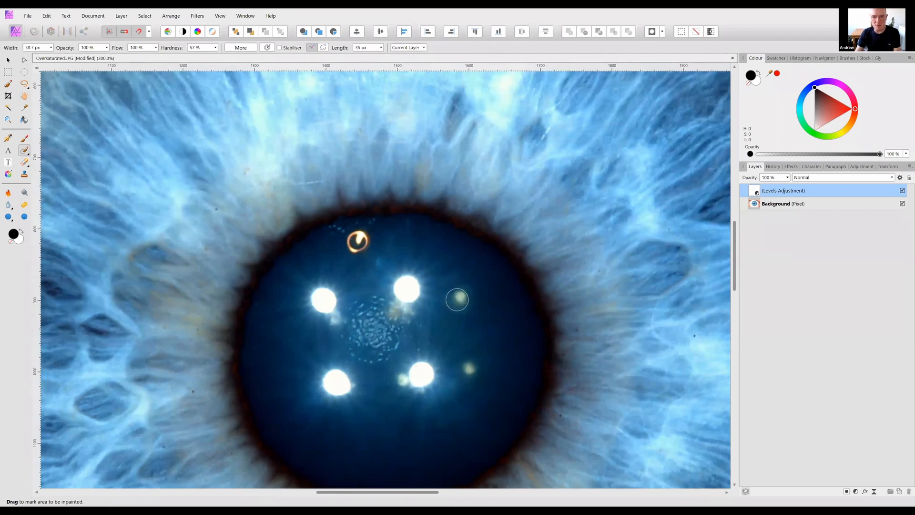
left_click(783, 206)
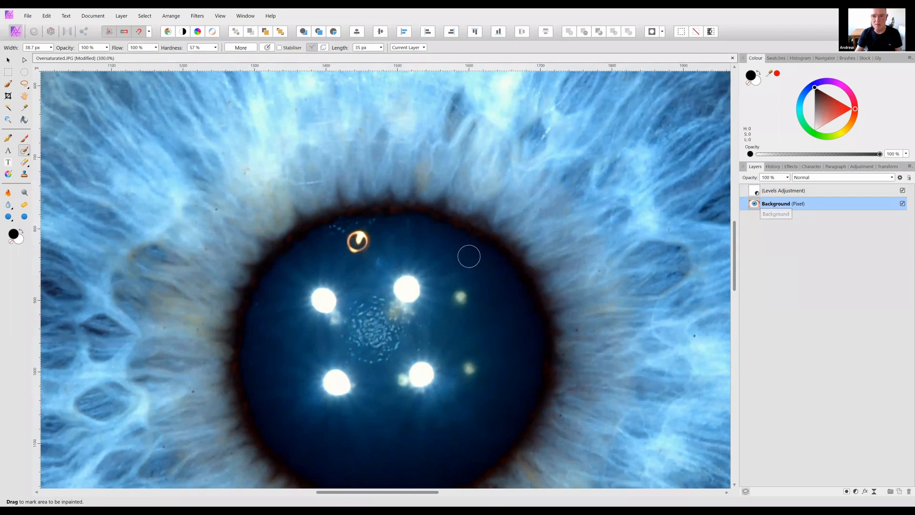
left_click_drag(459, 296, 456, 299)
left_click_drag(469, 368, 472, 366)
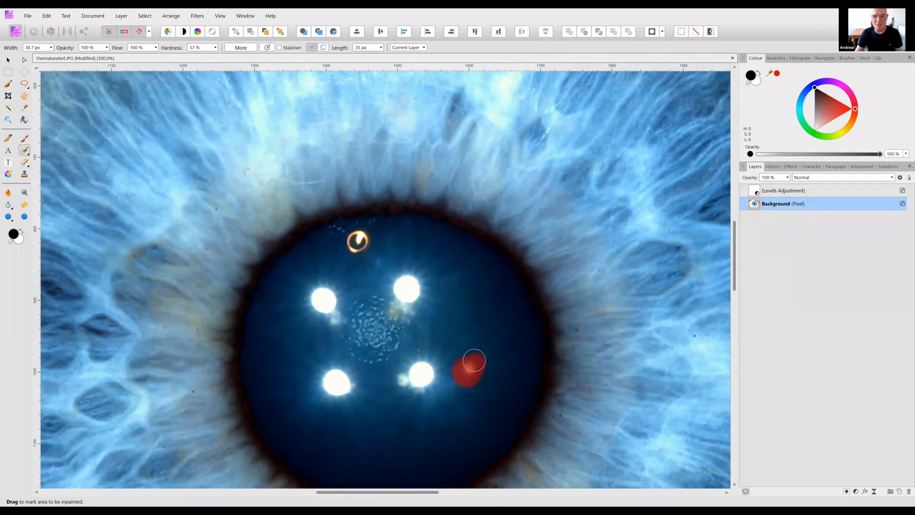
- Reduce the Inpainting Brush width to 17.2 px and inpaint the dark speck among the lower iris fibres
mouse_move(357, 239)
left_mouse_down()
mouse_move(389, 205)
mouse_move(420, 120)
left_mouse_up()
mouse_move(402, 382)
left_mouse_down()
mouse_move(451, 229)
mouse_move(579, 82)
left_mouse_up()
mouse_move(398, 365)
left_mouse_down()
mouse_move(369, 293)
mouse_move(416, 313)
mouse_move(490, 324)
left_mouse_up()
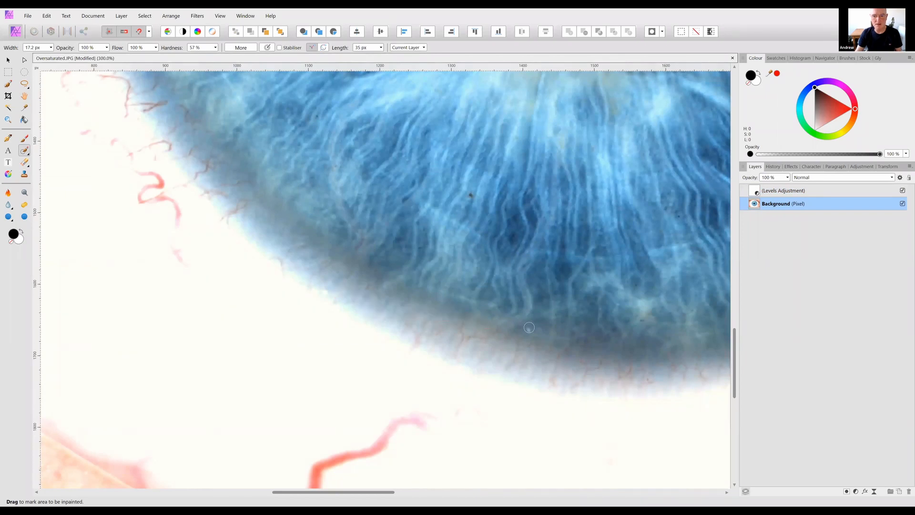
left_click_drag(500, 284, 451, 382)
mouse_move(417, 307)
left_mouse_down()
mouse_move(395, 360)
mouse_move(413, 289)
left_mouse_up()
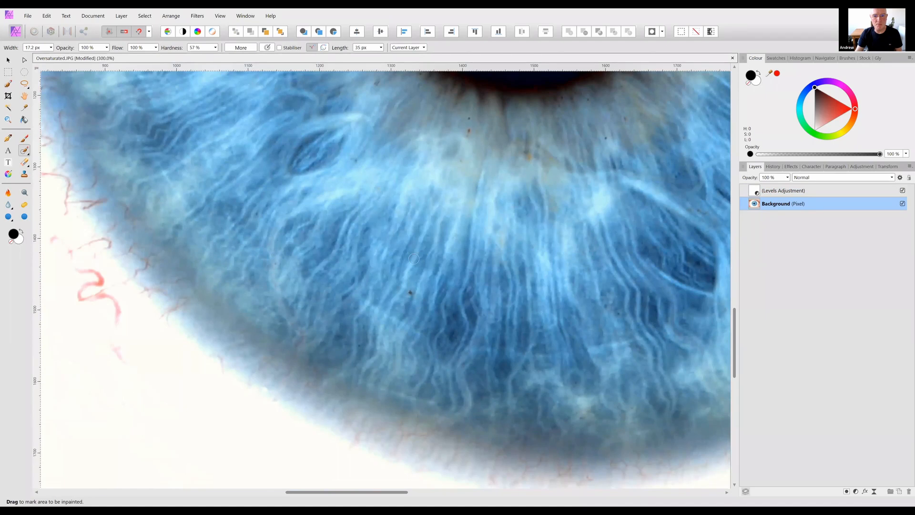
mouse_move(426, 214)
left_mouse_down()
mouse_move(395, 276)
mouse_move(433, 290)
mouse_move(253, 267)
mouse_move(296, 188)
mouse_move(423, 259)
mouse_move(353, 323)
mouse_move(344, 311)
left_mouse_up()
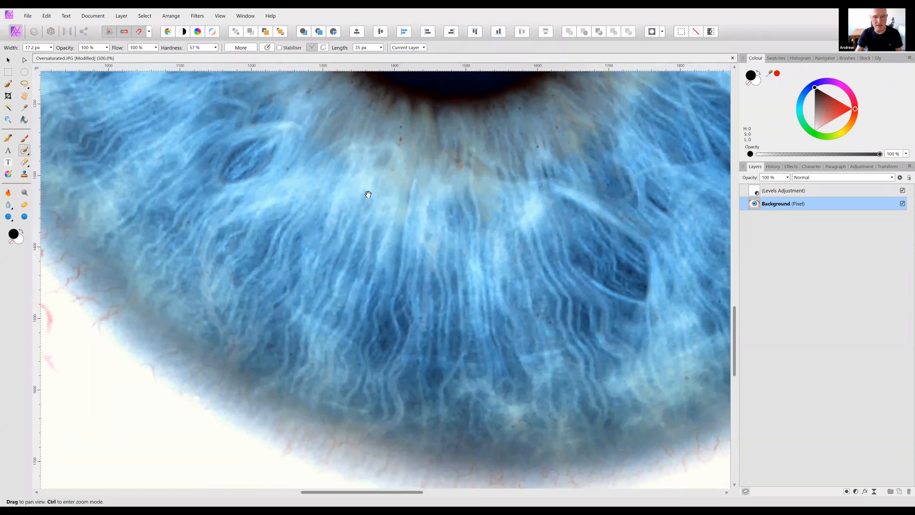
- Examine the iris for remaining specks, from the lower fibres past the pupil to the upper fibres
left_click_drag(368, 195, 382, 287)
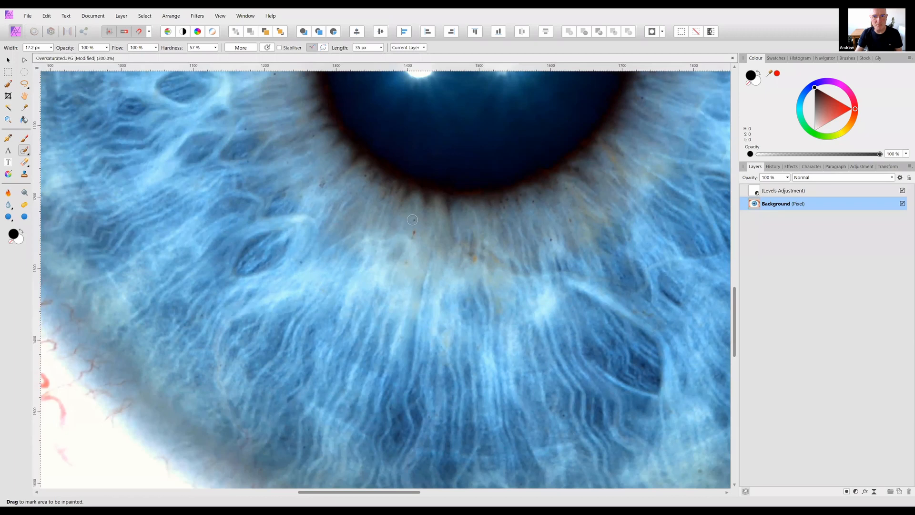
left_click_drag(381, 229, 400, 278)
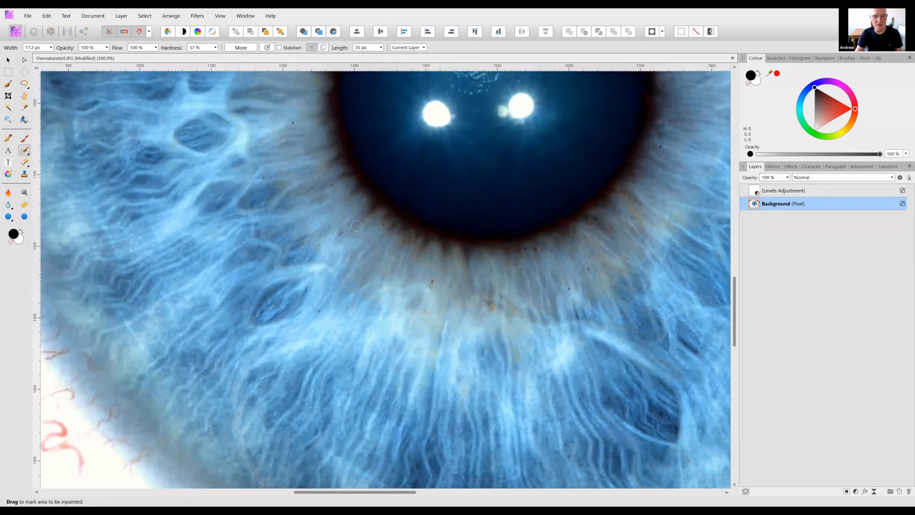
mouse_move(357, 226)
left_mouse_down()
mouse_move(388, 223)
mouse_move(405, 273)
mouse_move(344, 392)
left_mouse_up()
left_click_drag(354, 250, 349, 288)
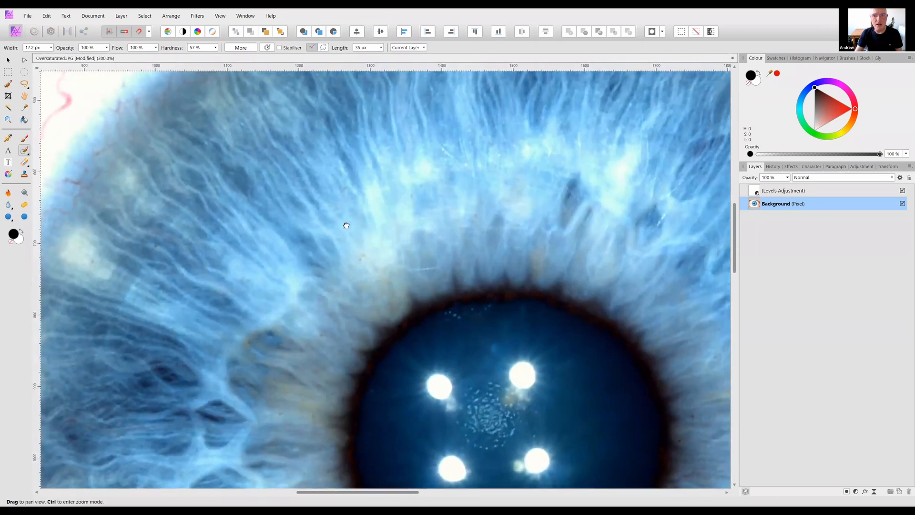
left_click_drag(348, 219, 235, 226)
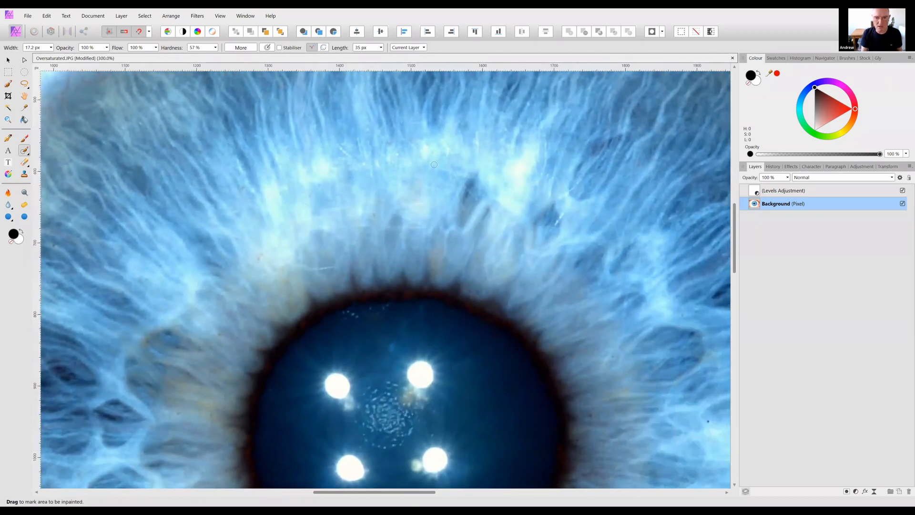
key("ctrl+minus")
scroll(360, 191, "down", 1)
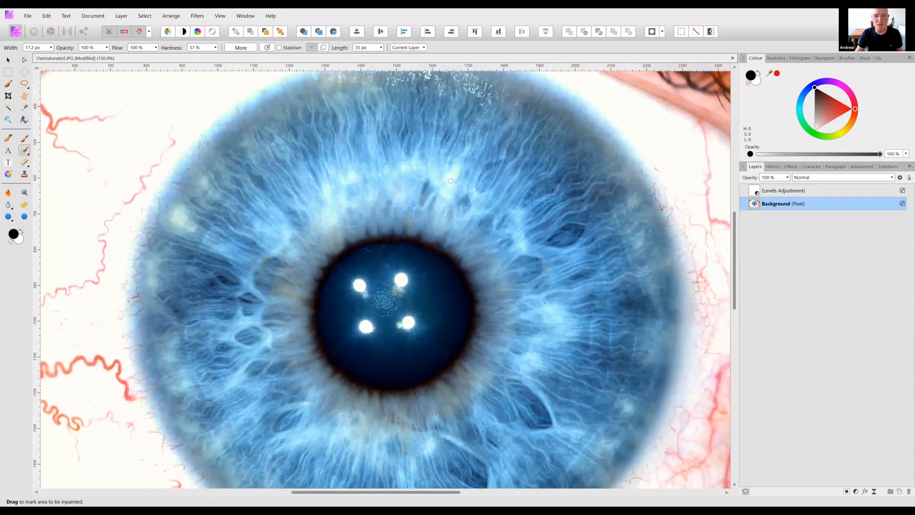
- Burn the bright fibres above the pupil on the Background layer with a 288.8 px Burn Brush at 30% flow, Midtones range
left_click(16, 195)
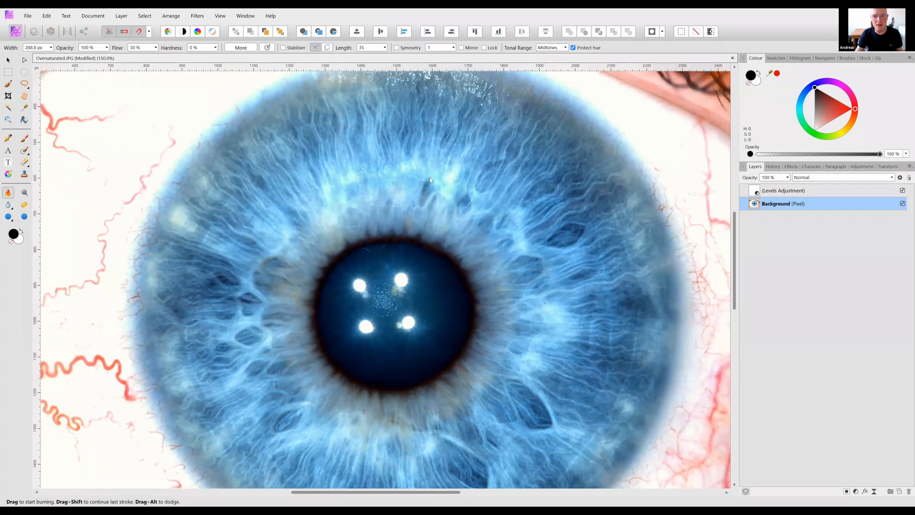
left_click_drag(332, 189, 270, 234)
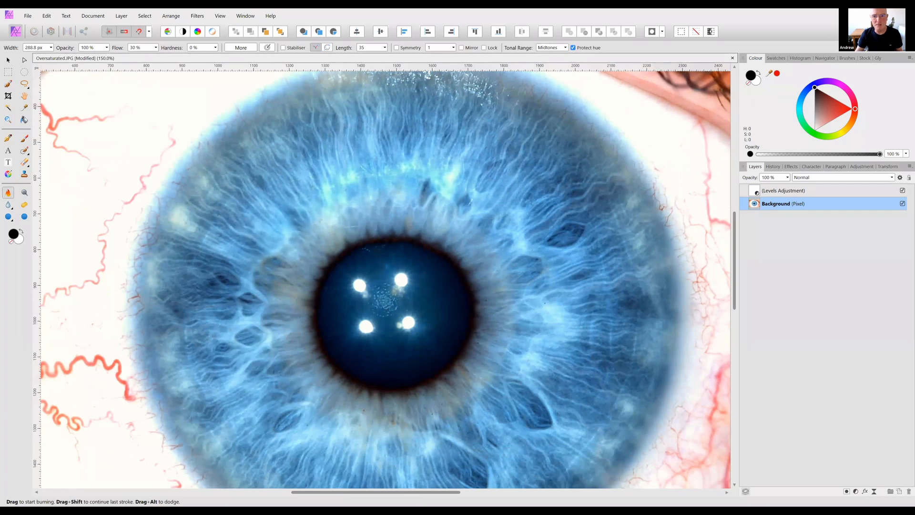
key("space")
left_click_drag(493, 268, 500, 260)
key("space")
left_click_drag(354, 239, 372, 198)
left_click_drag(344, 224, 383, 182)
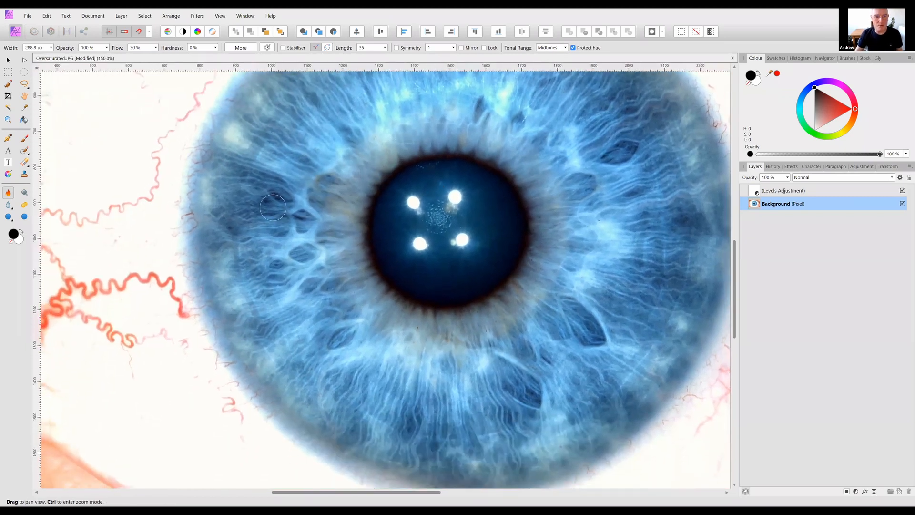
left_click_drag(273, 207, 271, 202)
key("ctrl+minus")
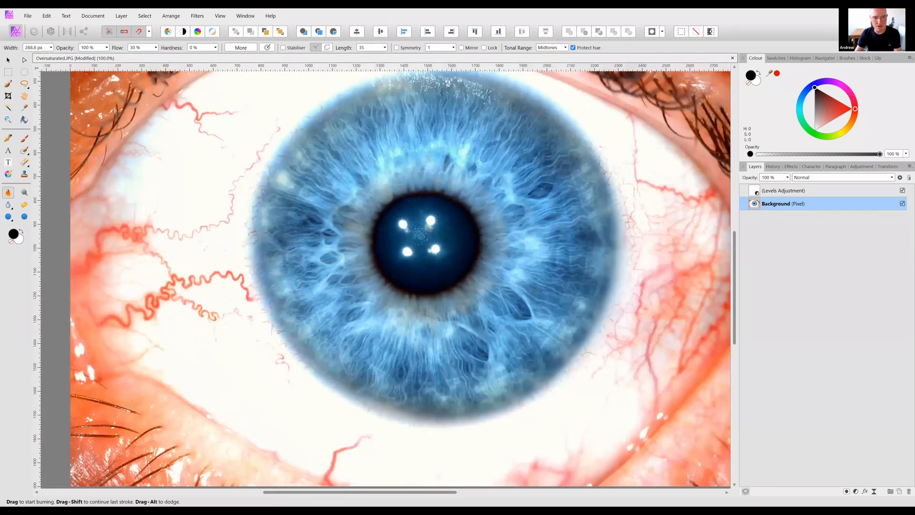
key("ctrl+minus")
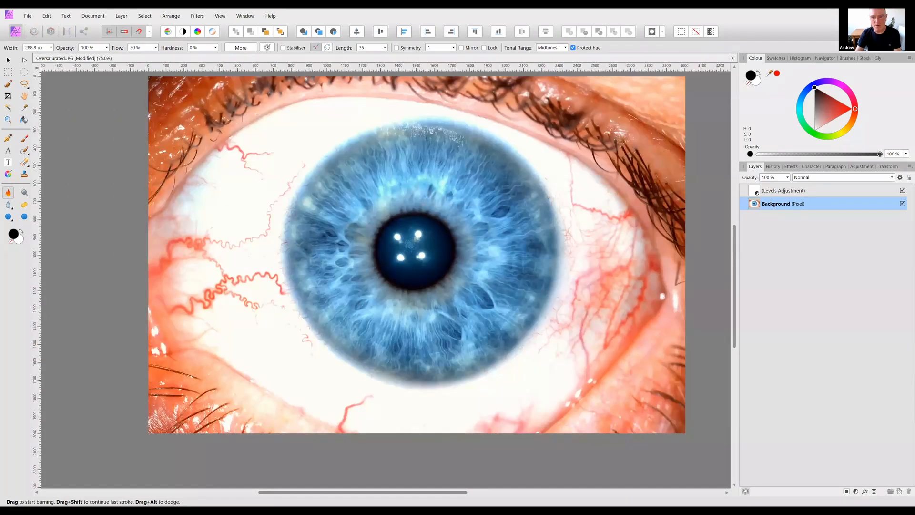
mouse_move(267, 216)
left_mouse_down()
mouse_move(503, 333)
mouse_move(415, 120)
mouse_move(329, 357)
mouse_move(374, 382)
mouse_move(319, 383)
left_mouse_up()
key("space")
- Add an HSL adjustment above the Background layer with a Saturation Shift of -20%
key("ctrl+u")
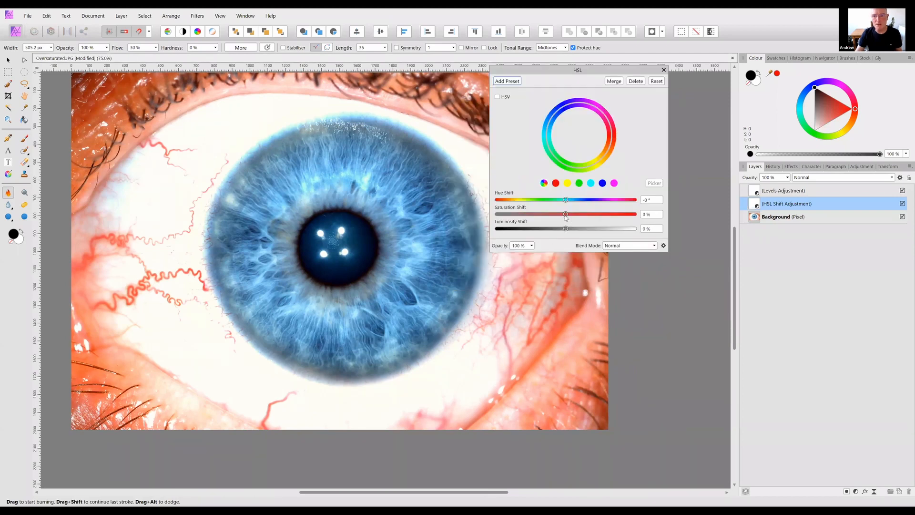
left_click_drag(567, 217, 559, 217)
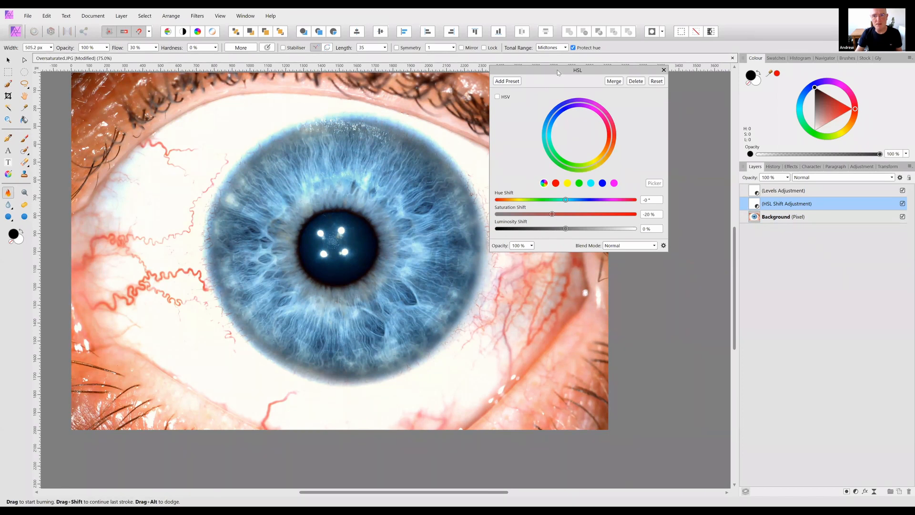
left_click_drag(624, 70, 540, 271)
left_click(580, 270)
left_click_drag(573, 210, 591, 234)
- Compare the photo before and after editing by rewinding the history to its start and returning to the latest state
key("ctrl+minus")
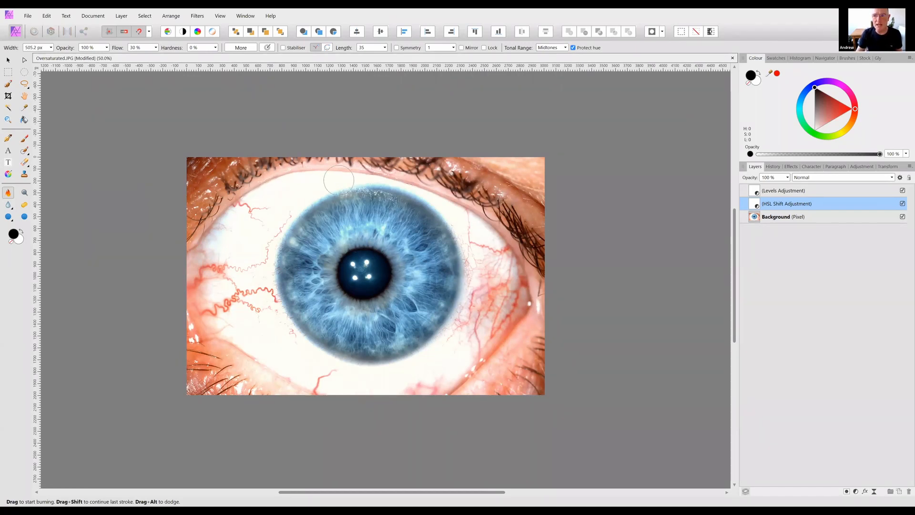
left_click(773, 167)
left_click_drag(905, 181, 756, 187)
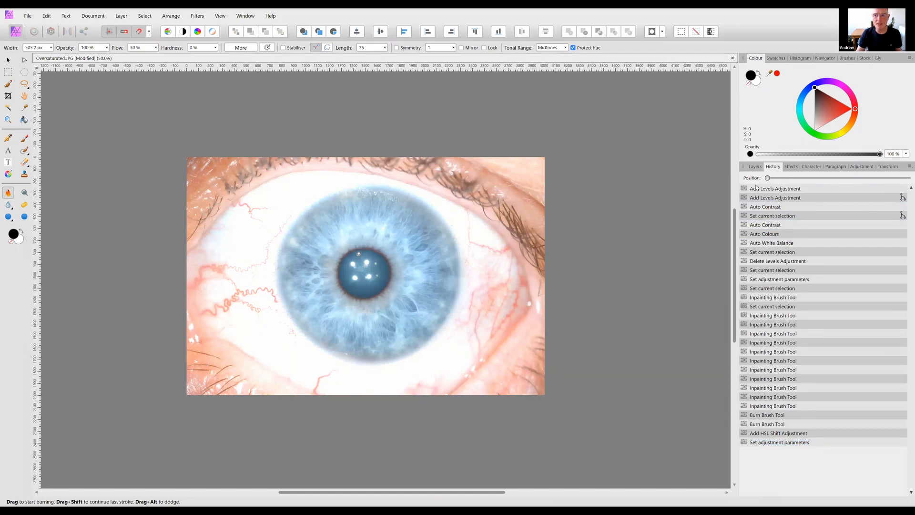
left_click_drag(767, 177, 906, 176)
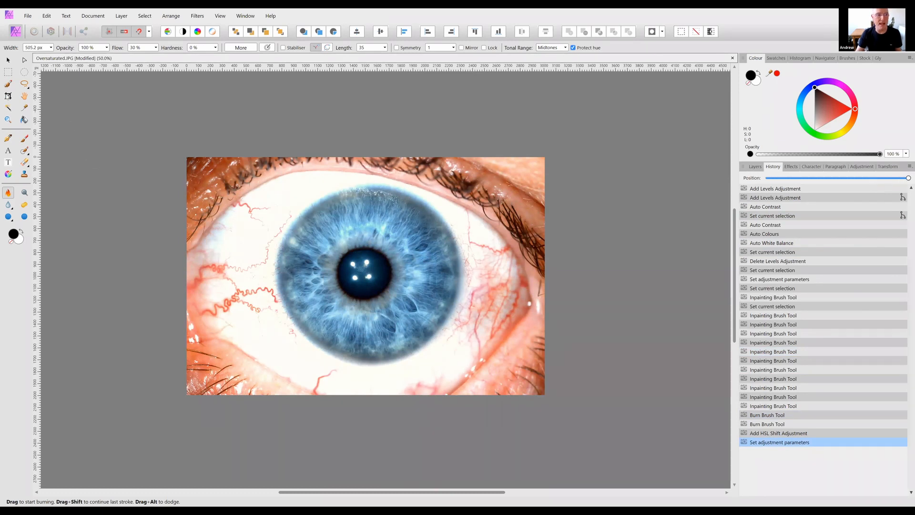
- Crop the photo on all four sides around the iris to 2604 x 1756 px
left_click(9, 96)
left_click_drag(187, 275, 223, 276)
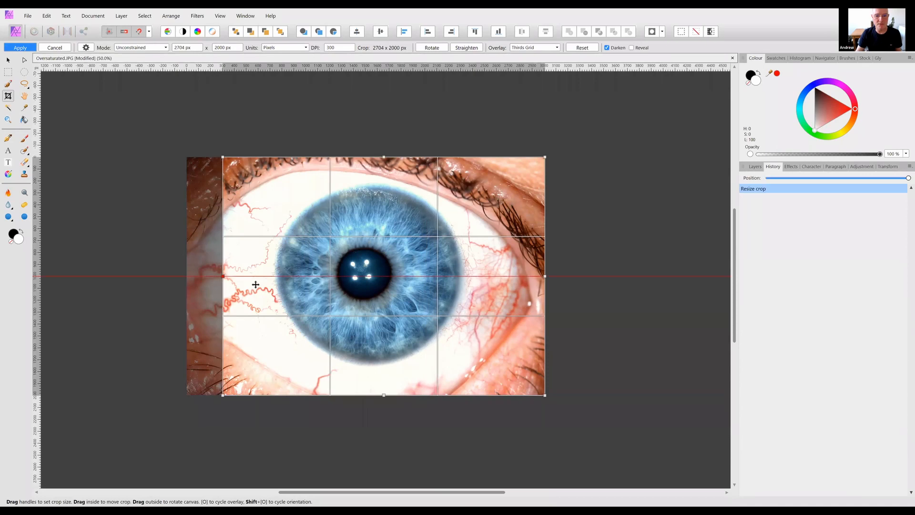
left_click_drag(538, 276, 526, 275)
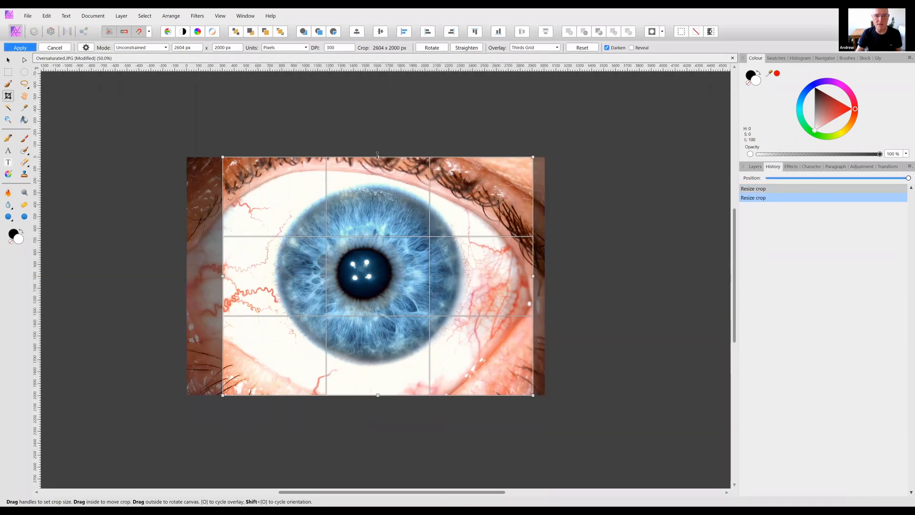
left_click_drag(378, 157, 377, 171)
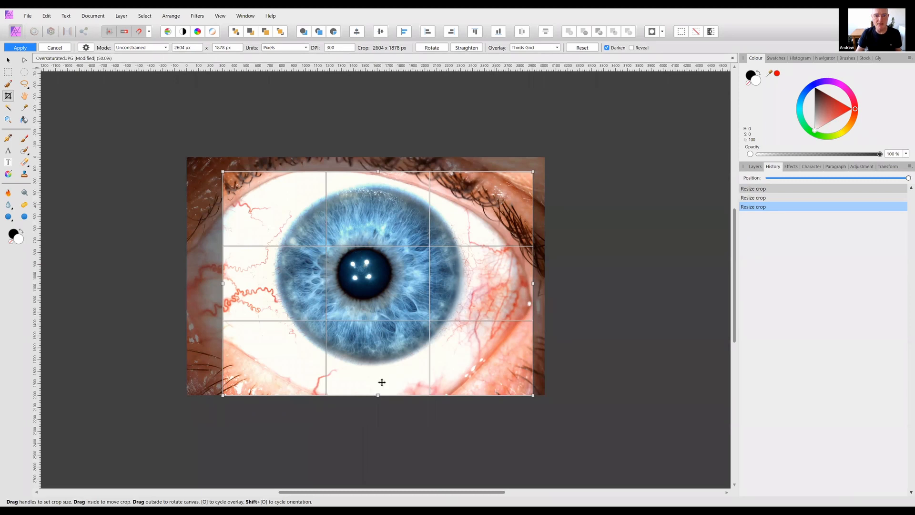
left_click_drag(380, 395, 382, 382)
left_click(23, 48)
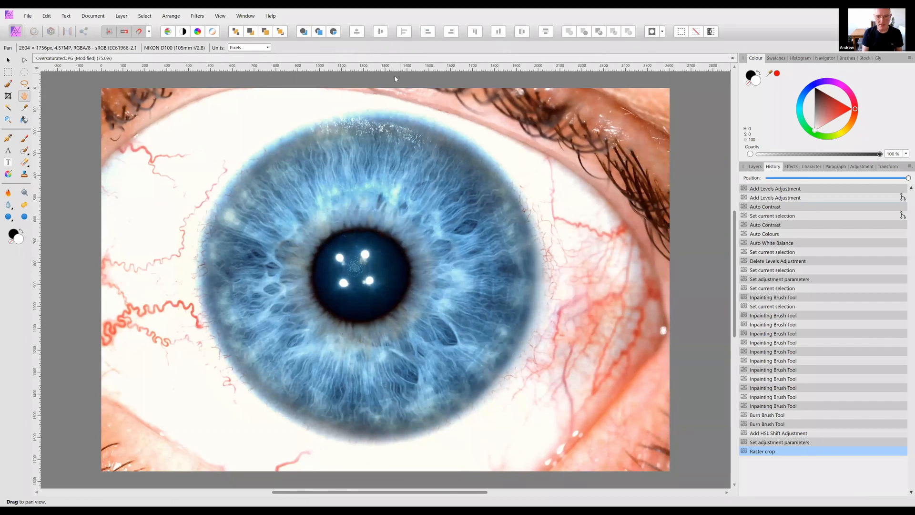
- Apply the Denoise filter with 54% luminance, 81% luminance detail, 36% luminance contribution and both colour values at 0%
key("ctrl+minus")
key("ctrl+minus")
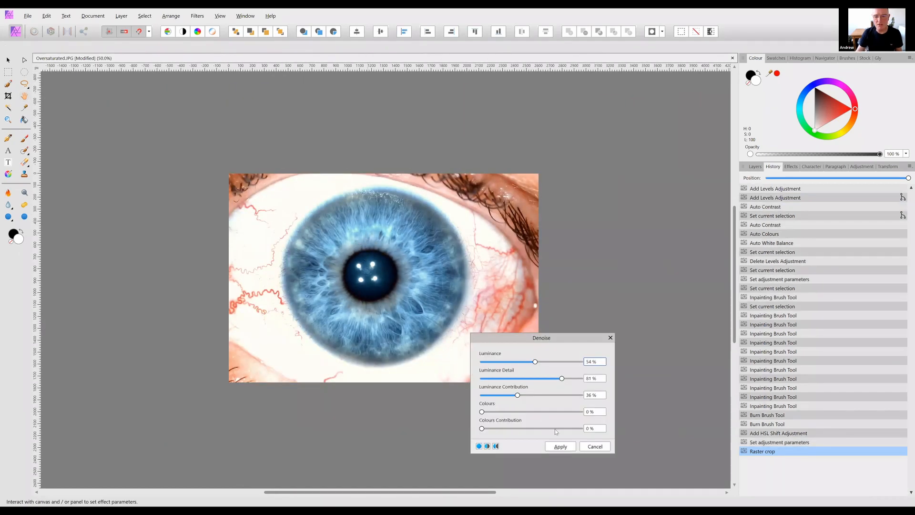
left_click(562, 448)
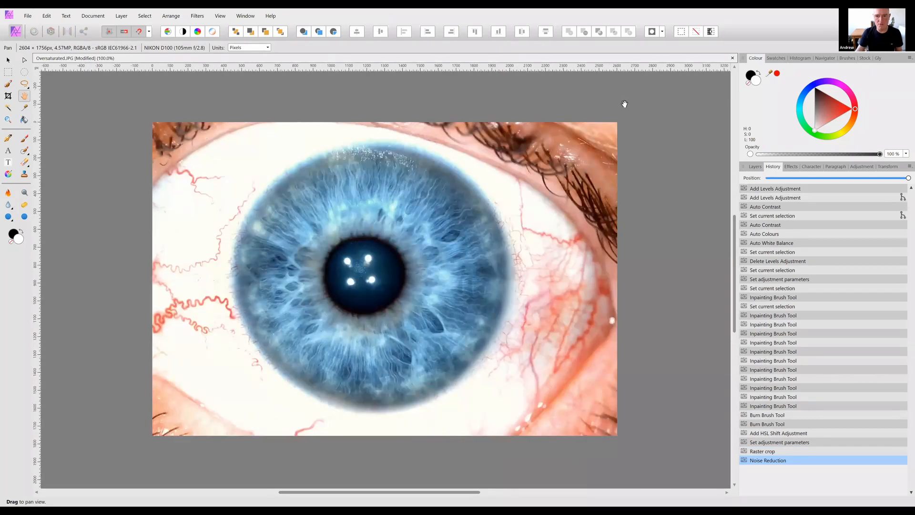
- Examine the denoised iris at 200% zoom around the pupil, outer edge and lower fibres, and review the whole cropped photo
key("ctrl+1")
key("ctrl+plus")
key("ctrl+plus")
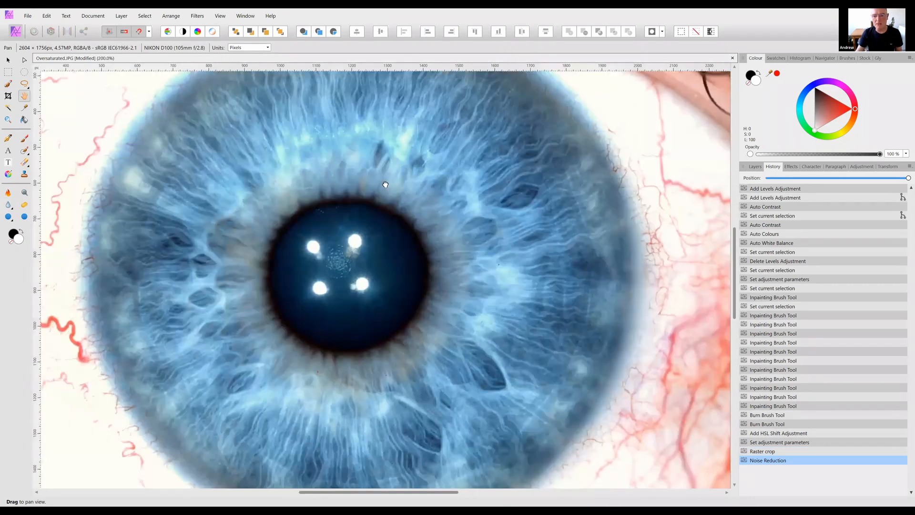
left_click_drag(379, 277, 350, 310)
scroll(459, 233, "right", 3)
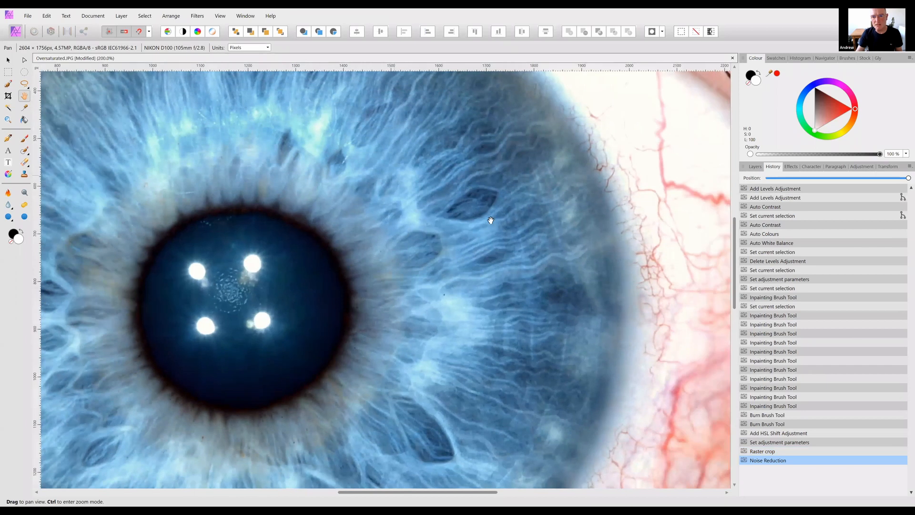
scroll(545, 204, "down", 2)
scroll(533, 285, "down", 5)
scroll(532, 285, "left", 2)
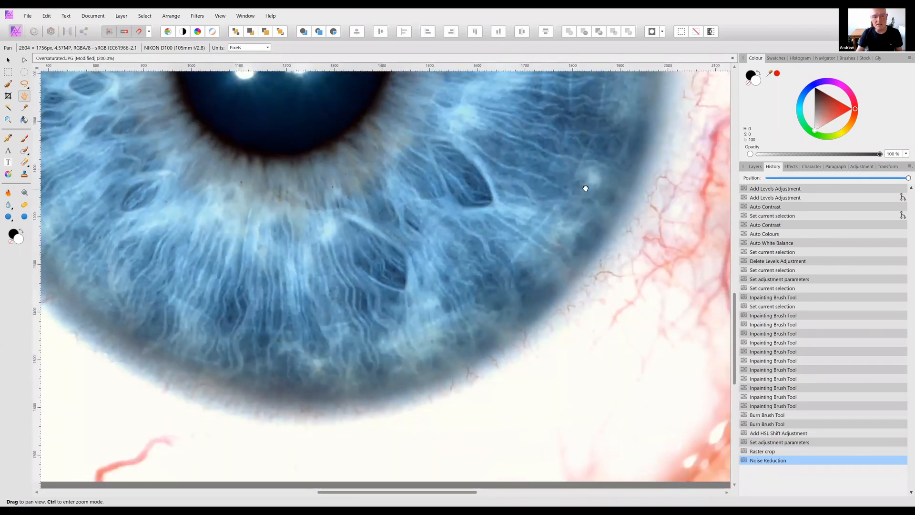
scroll(424, 281, "up", 4)
scroll(424, 281, "right", 2)
scroll(556, 255, "left", 3)
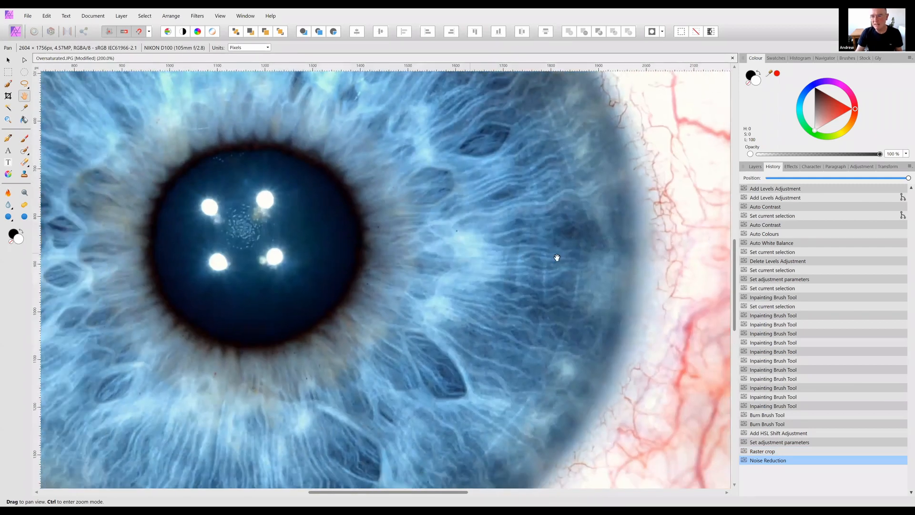
left_click_drag(560, 246, 542, 248)
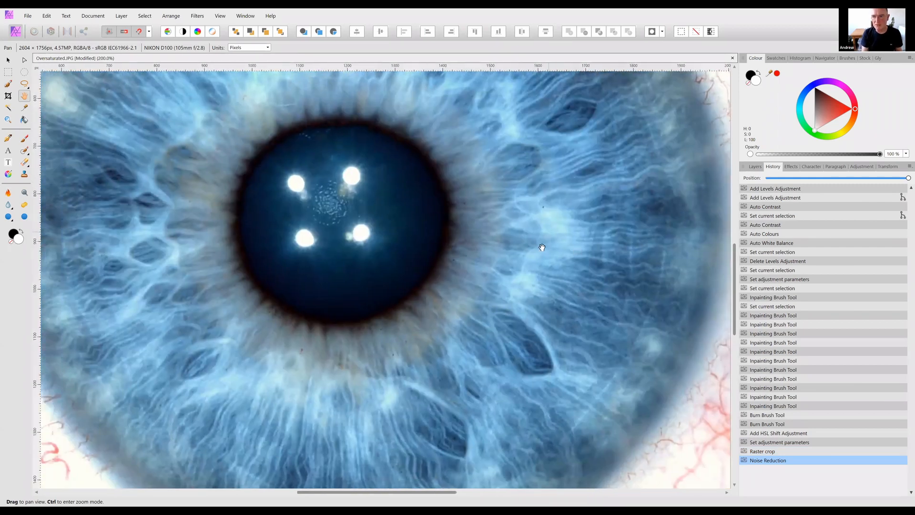
scroll(542, 247, "left", 3)
scroll(542, 247, "down", 1)
scroll(540, 248, "right", 1)
scroll(538, 247, "right", 2)
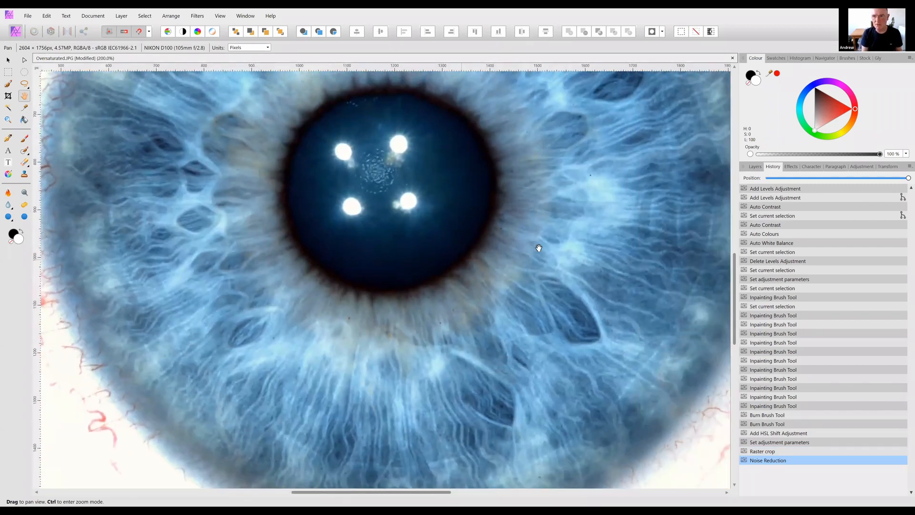
scroll(539, 248, "up", 1)
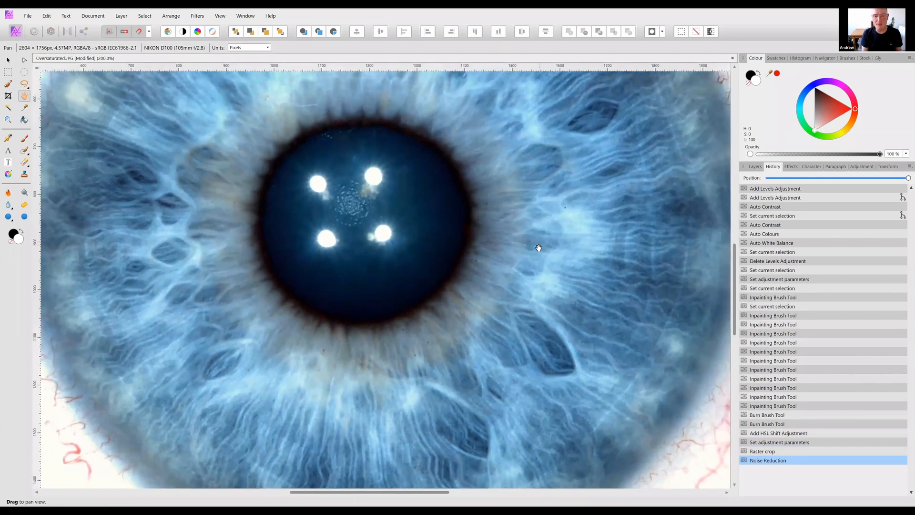
key("ctrl+minus")
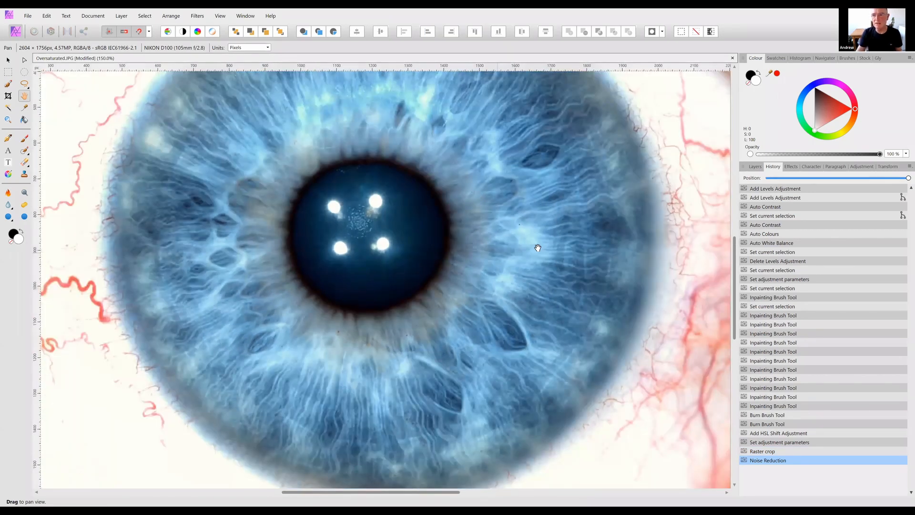
key("ctrl+minus")
key("ctrl+minus")
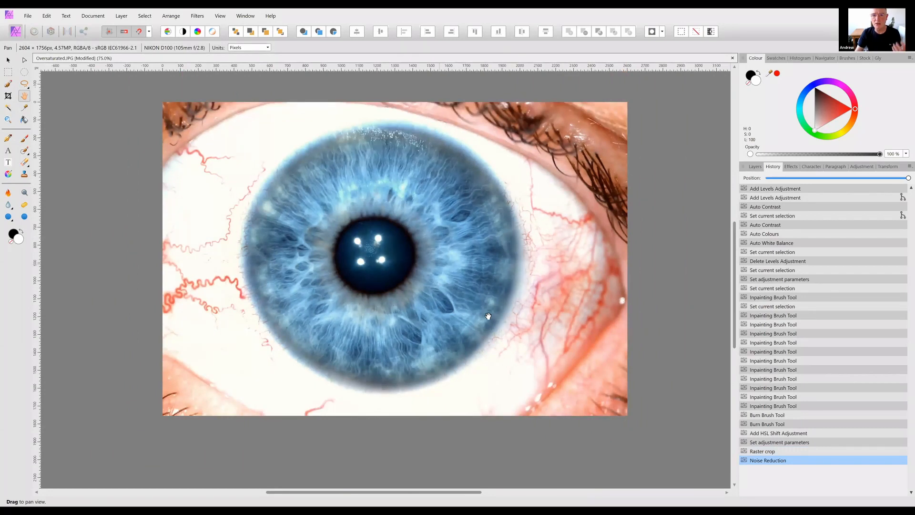
left_click_drag(467, 299, 432, 308)
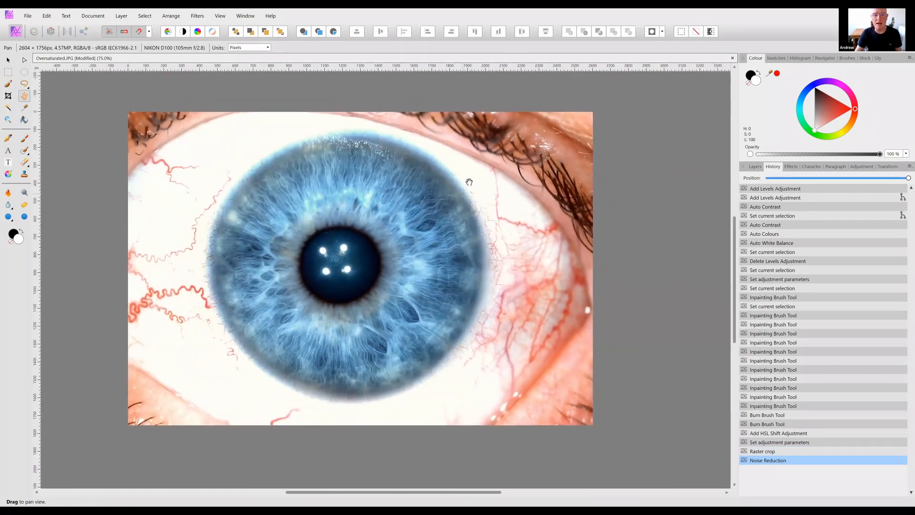
- Close Oversaturated.JPG without saving the changes
left_click(732, 59)
left_click(455, 269)
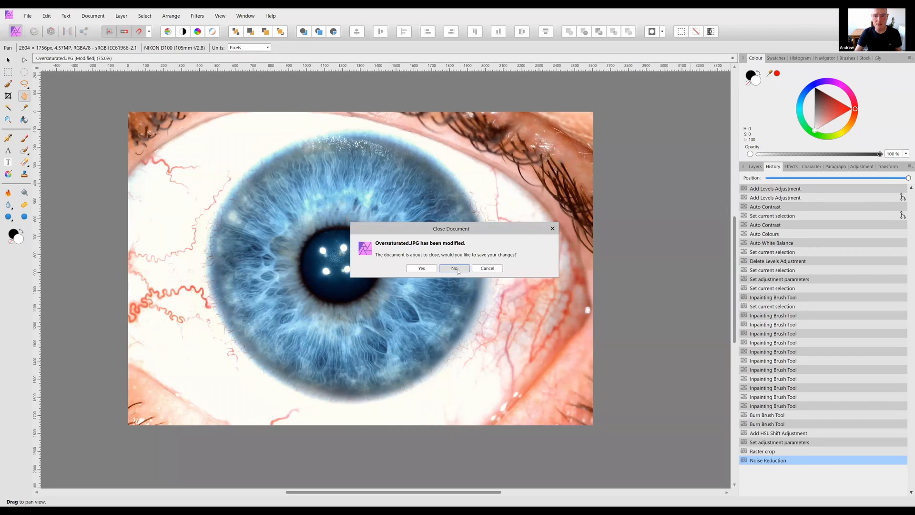
- Open Dark Image.afphoto from the Afphoto folder inside the AFFINITY folder
key("ctrl+o")
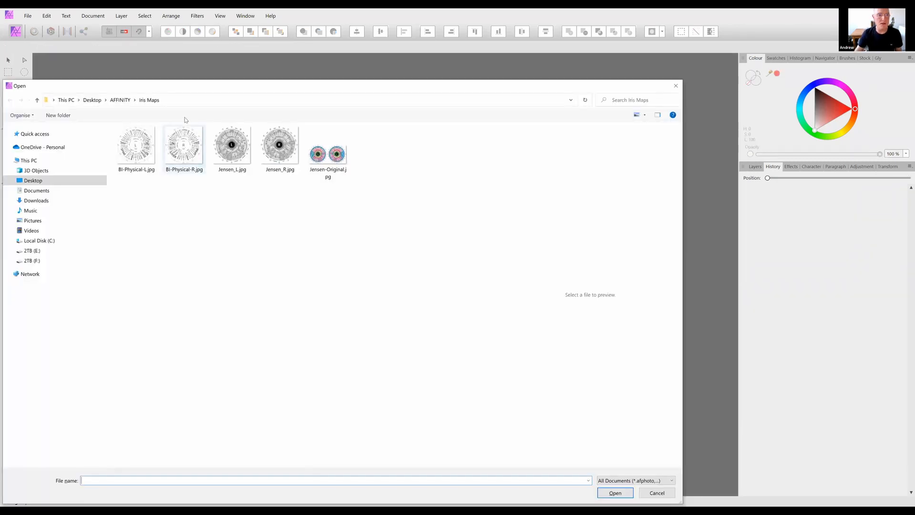
left_click(120, 99)
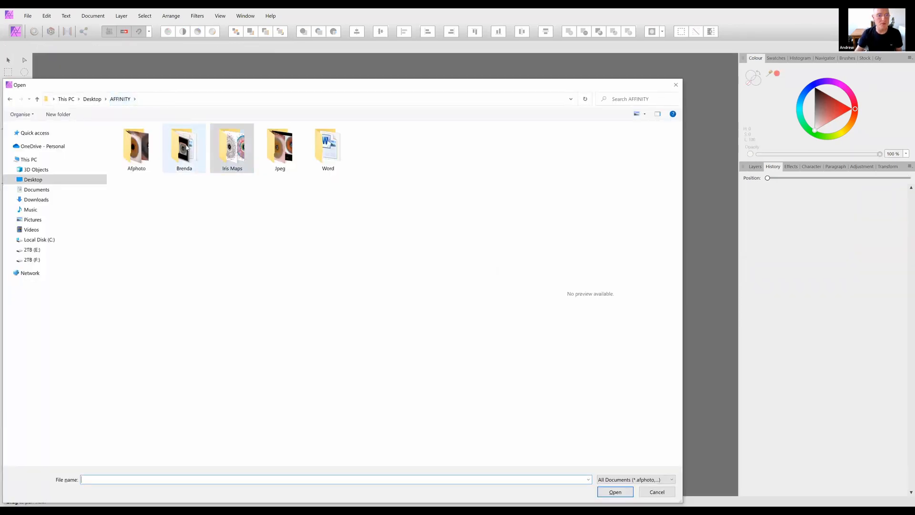
double_click(141, 149)
left_click(144, 158)
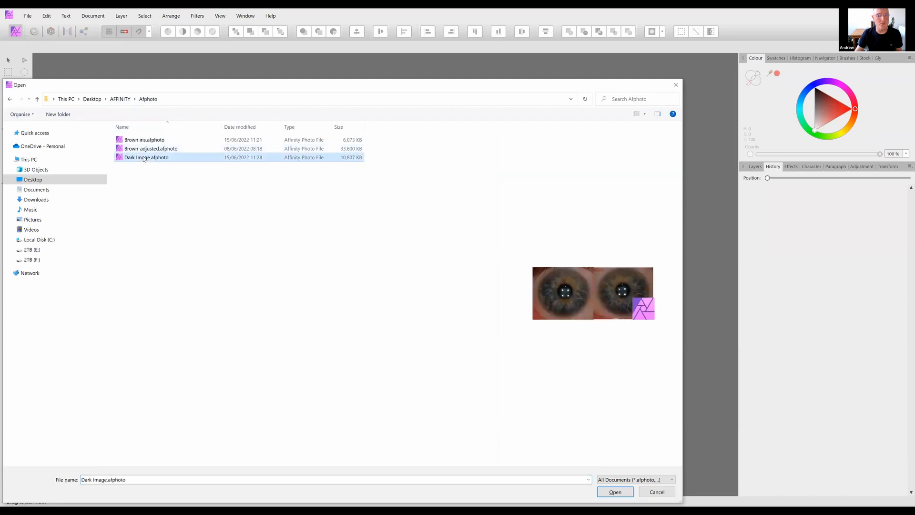
left_click(614, 492)
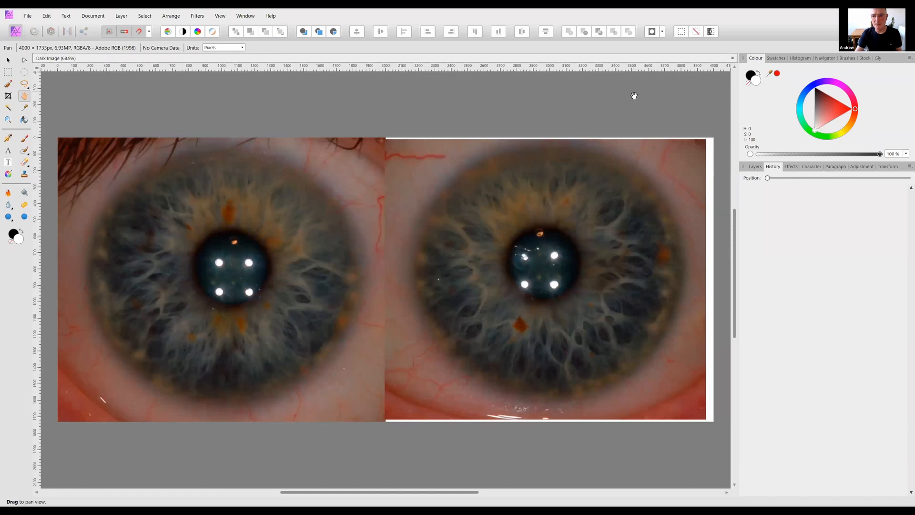
left_click_drag(582, 138, 580, 125)
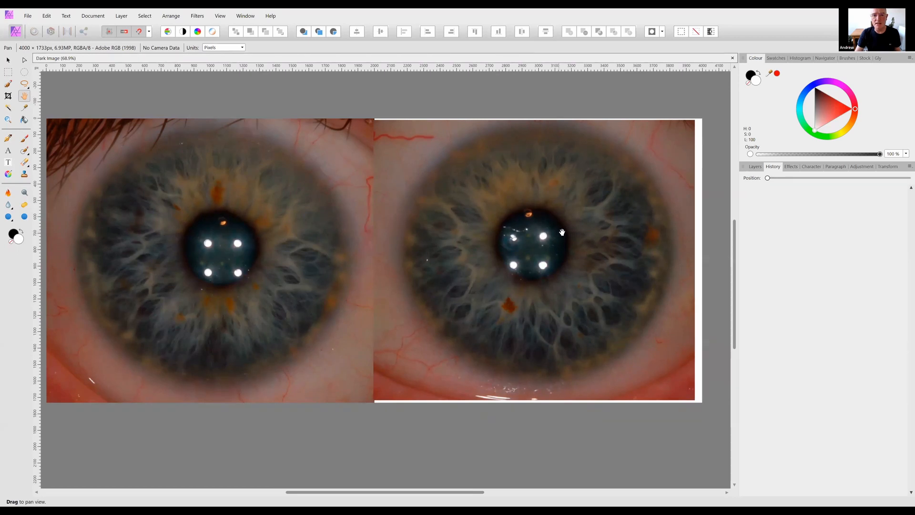
- Try Auto Levels, Auto Contrast and Auto Colours separately on the image, undoing each one
left_click(168, 34)
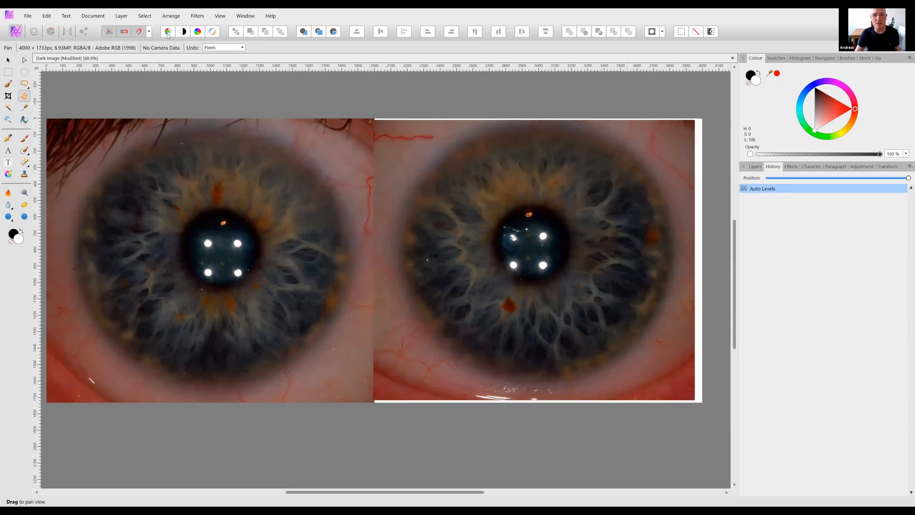
key("ctrl+z")
left_click(183, 32)
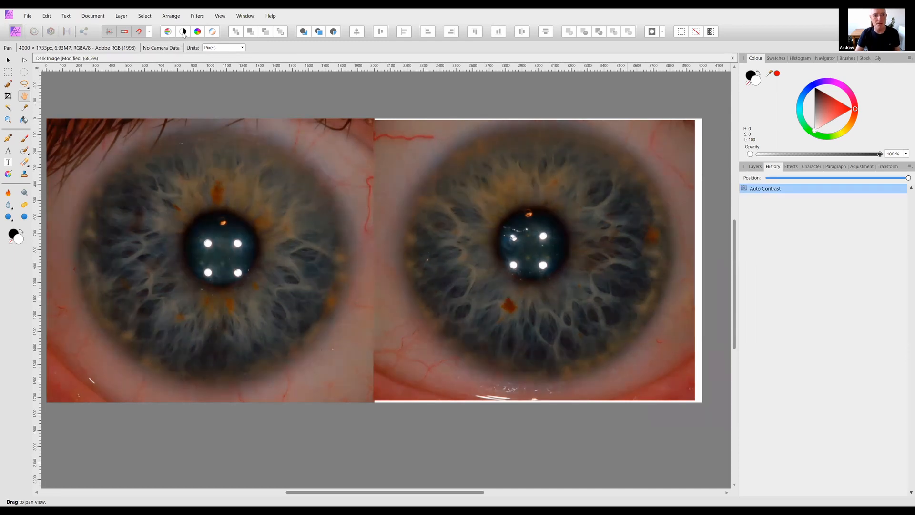
key("ctrl+z")
left_click(198, 32)
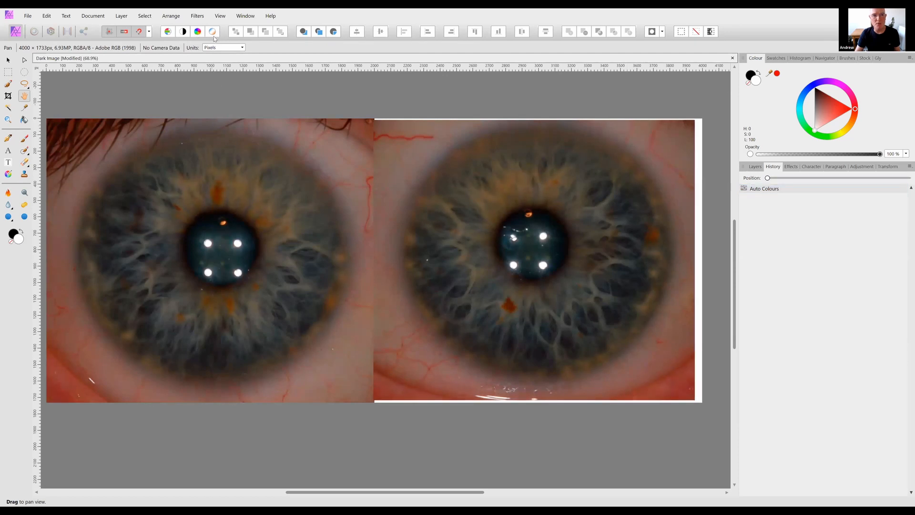
- Apply Auto White Balance and add a White Balance adjustment with white balance -2% and tint -5%
left_click(213, 32)
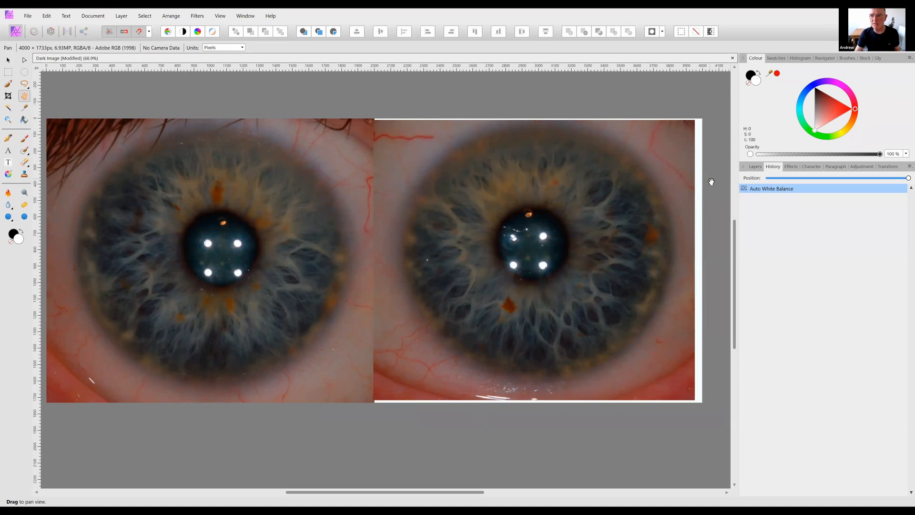
left_click(862, 167)
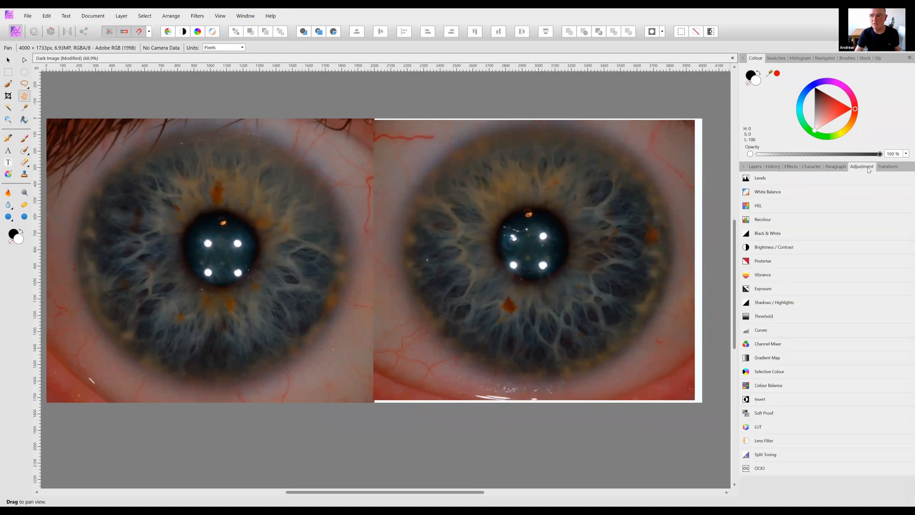
left_click(789, 194)
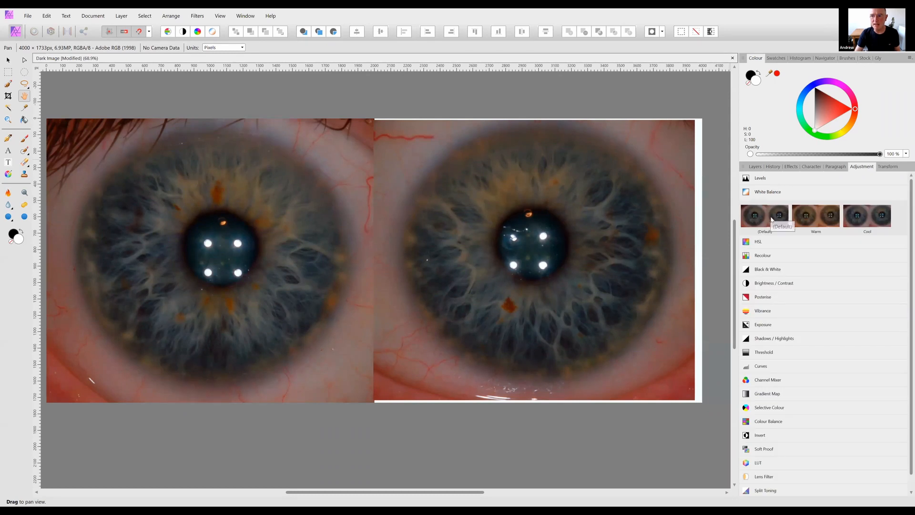
left_click_drag(570, 376, 540, 362)
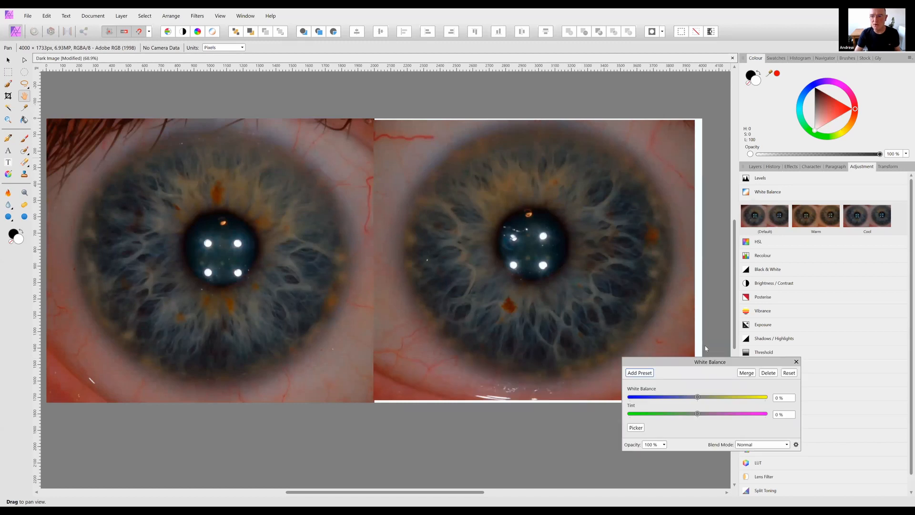
mouse_move(643, 392)
left_mouse_down()
mouse_move(670, 394)
mouse_move(623, 400)
mouse_move(662, 409)
mouse_move(625, 410)
mouse_move(638, 412)
mouse_move(642, 396)
left_mouse_up()
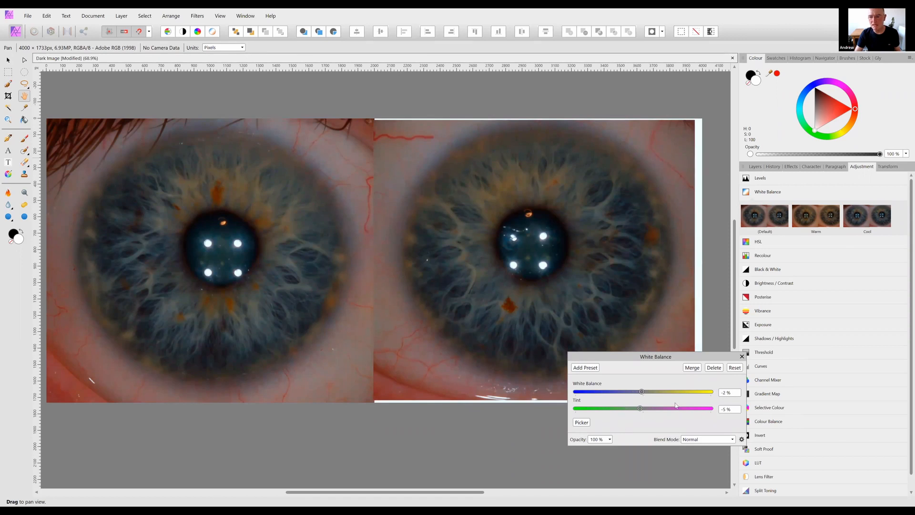
left_click(740, 357)
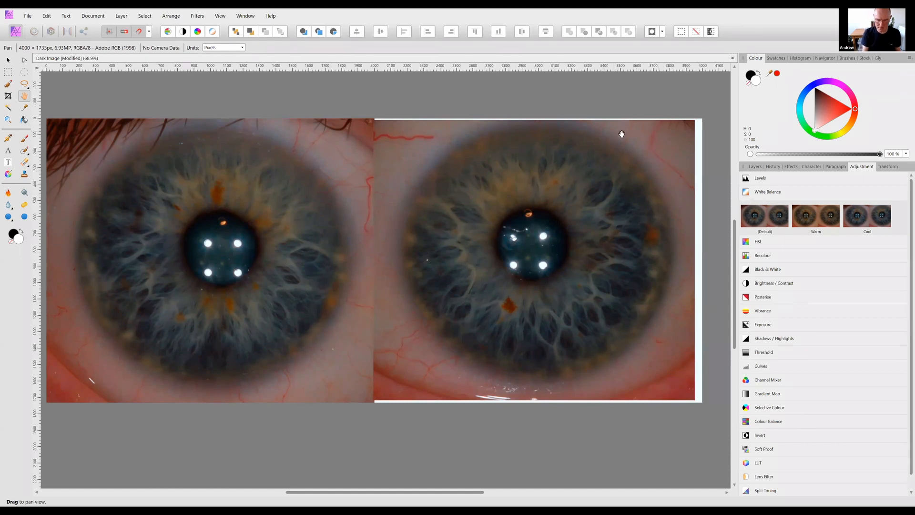
- Brighten both irises with a Levels adjustment using a 2% black level and a 64% white level
key("ctrl+l")
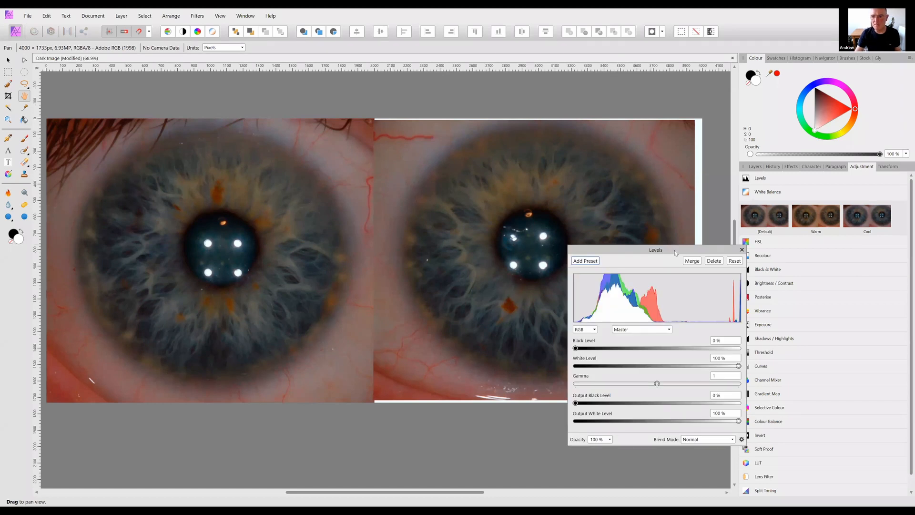
left_click_drag(595, 270, 516, 286)
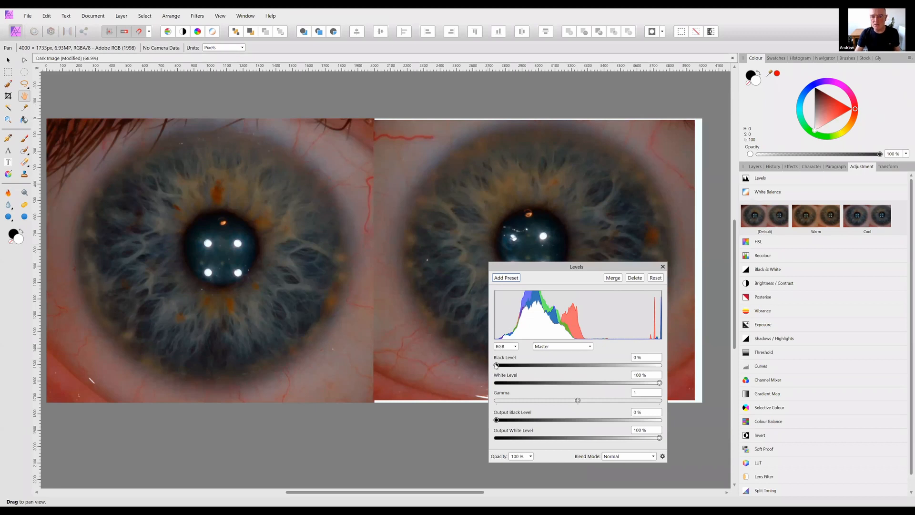
left_click_drag(496, 366, 500, 366)
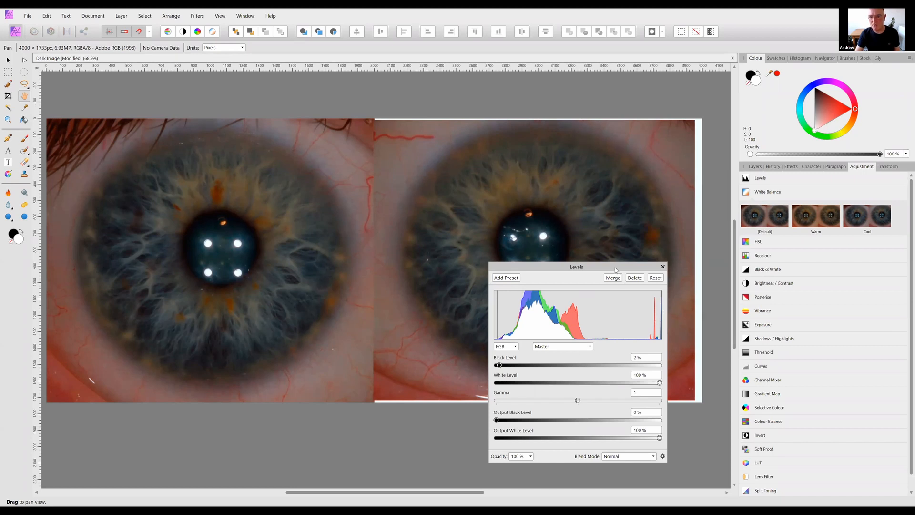
left_click_drag(642, 268, 556, 298)
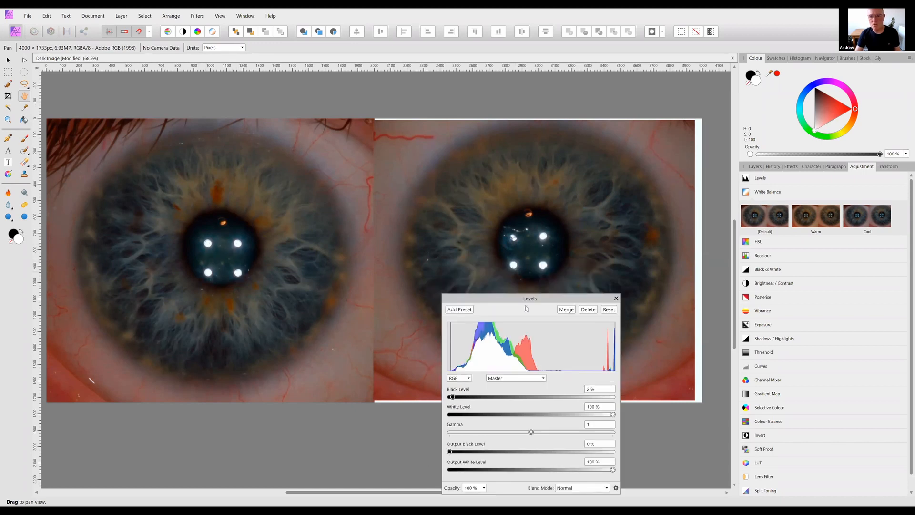
left_click_drag(604, 359, 603, 329)
left_click_drag(611, 385, 554, 345)
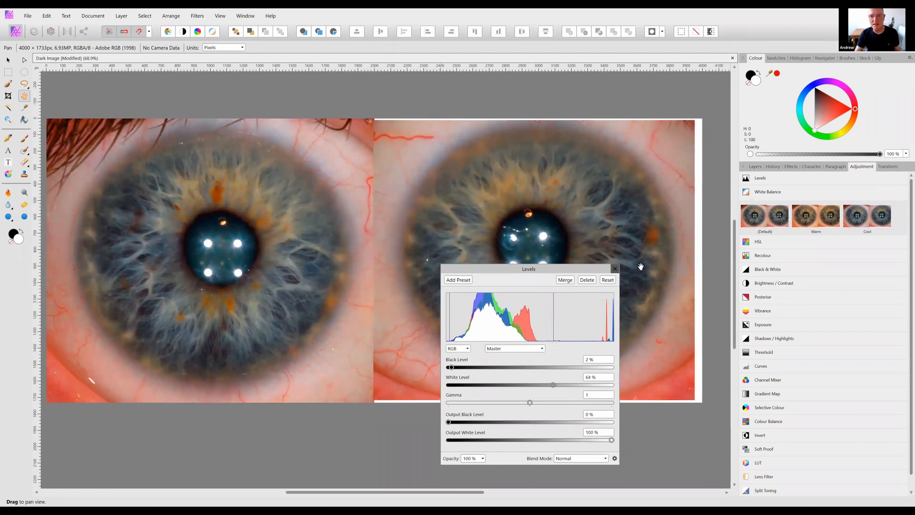
left_click(616, 269)
- Crop the white borders and outer edges on all four sides of the image to 3806 x 1615 px
key("ctrl+minus")
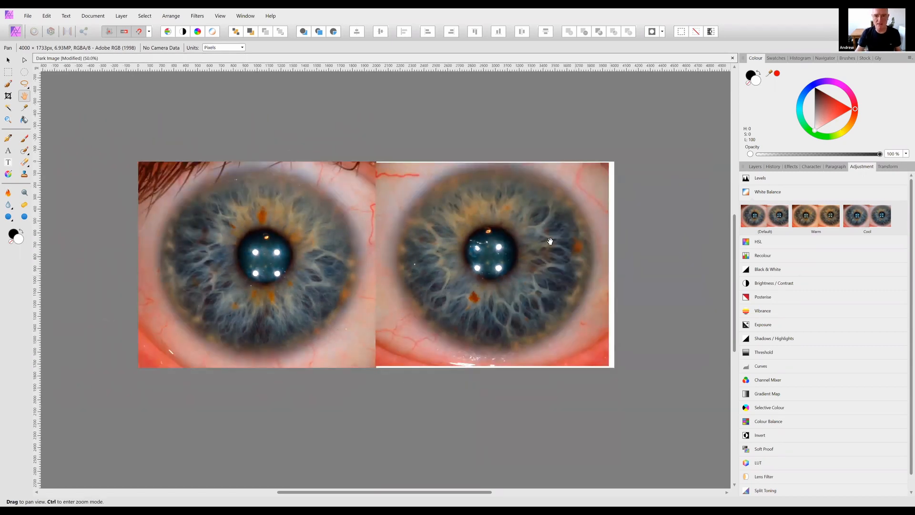
left_click_drag(544, 237, 587, 222)
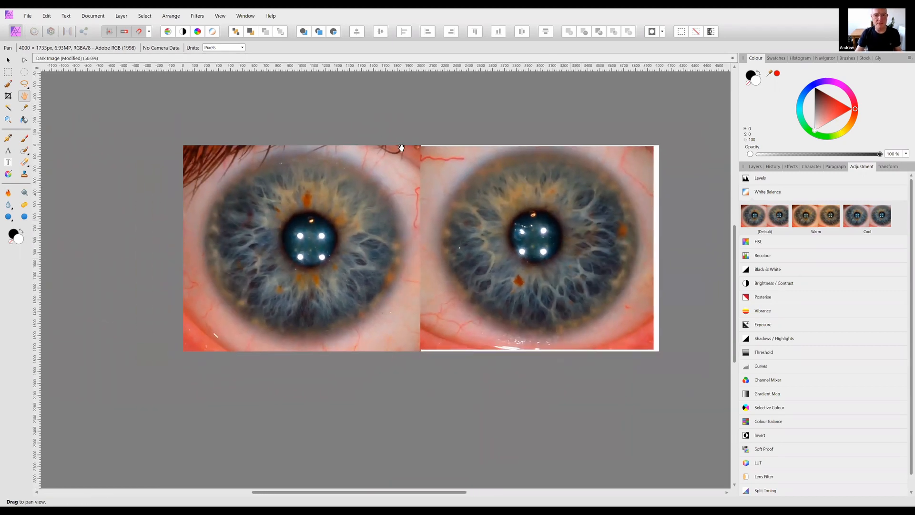
left_click(8, 96)
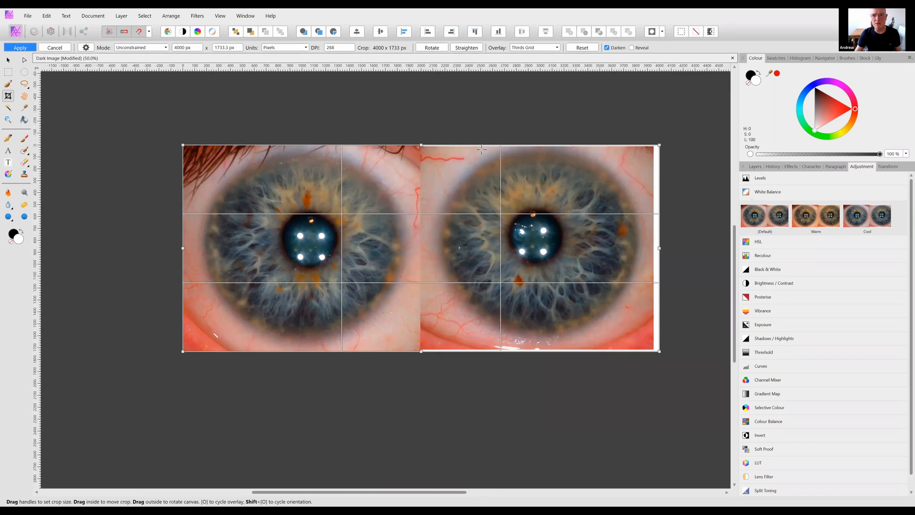
left_click_drag(181, 248, 193, 248)
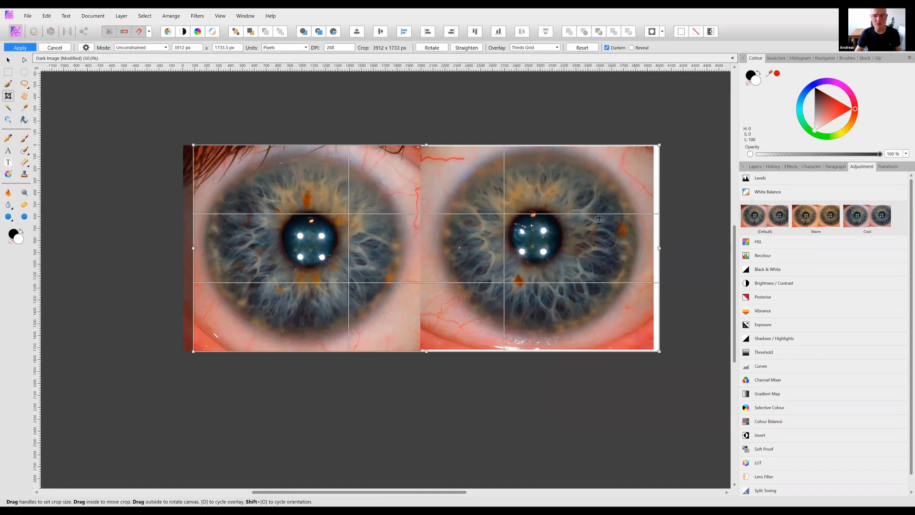
left_click_drag(647, 250, 646, 248)
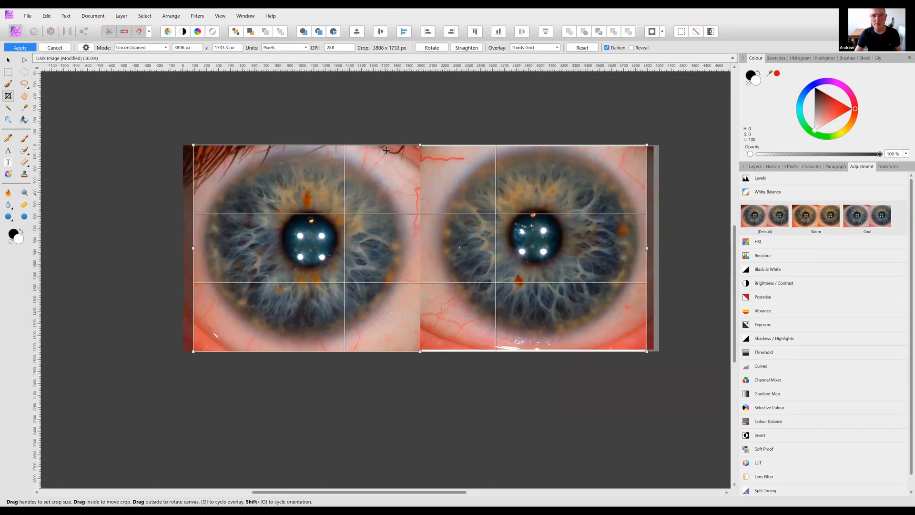
left_click_drag(418, 143, 419, 150)
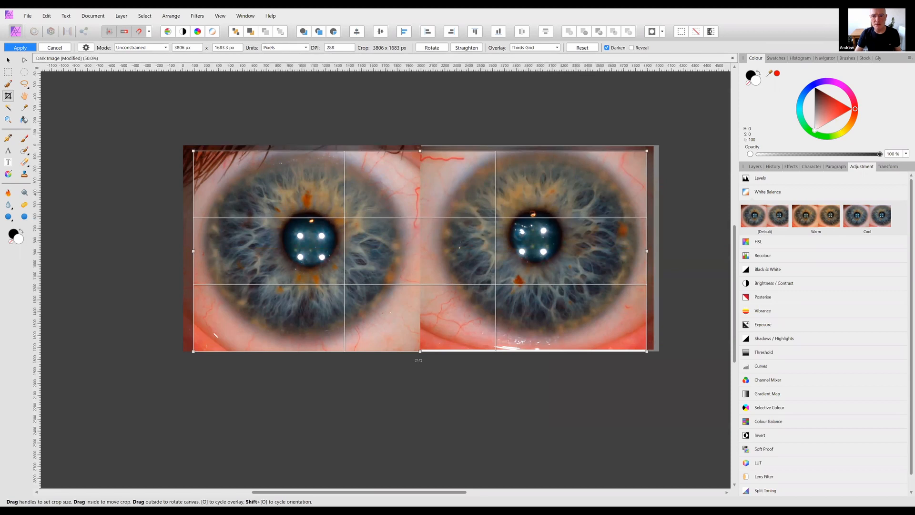
left_click_drag(419, 353, 420, 345)
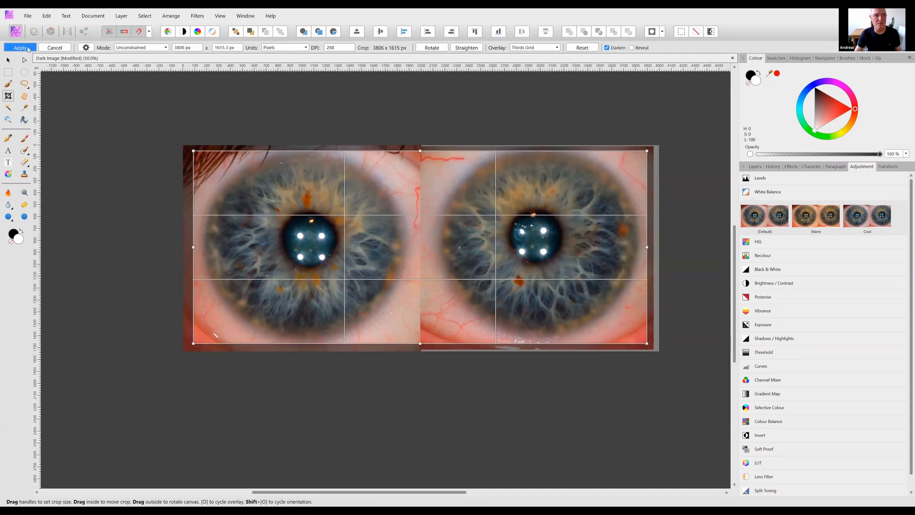
left_click(24, 47)
- Add an HSL adjustment to the cropped image with the saturation shift at -23%
key("ctrl+minus")
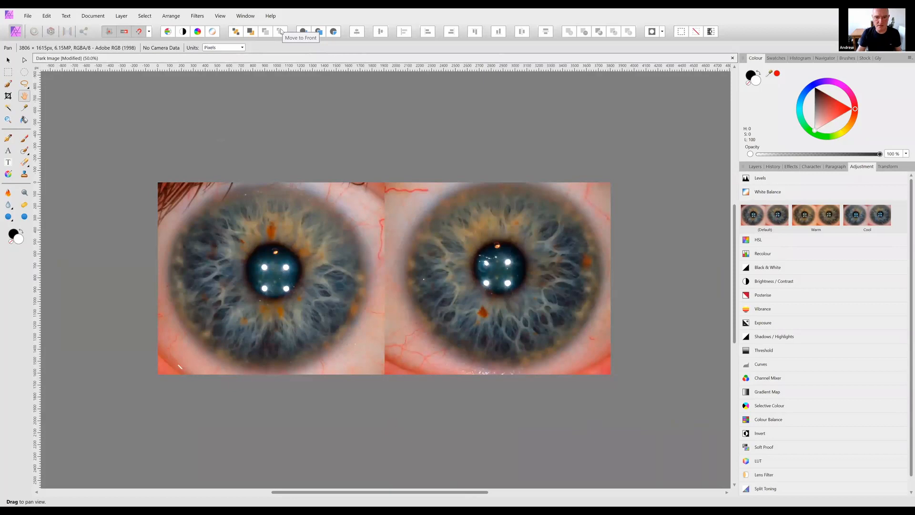
left_click_drag(329, 95, 363, 99)
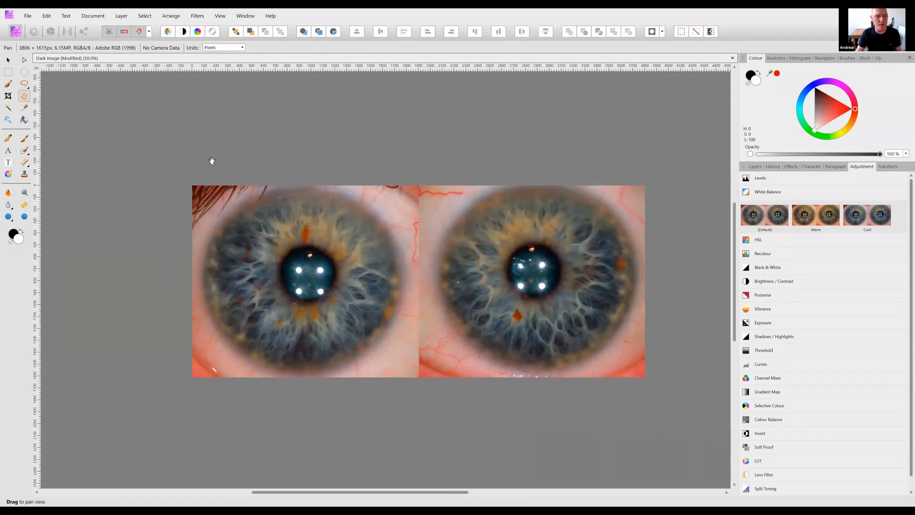
key("ctrl+u")
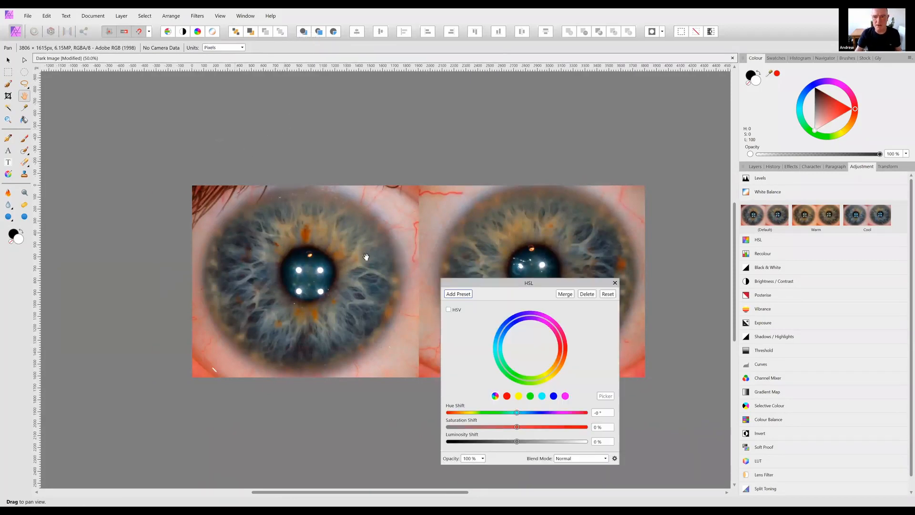
left_click_drag(459, 219, 457, 118)
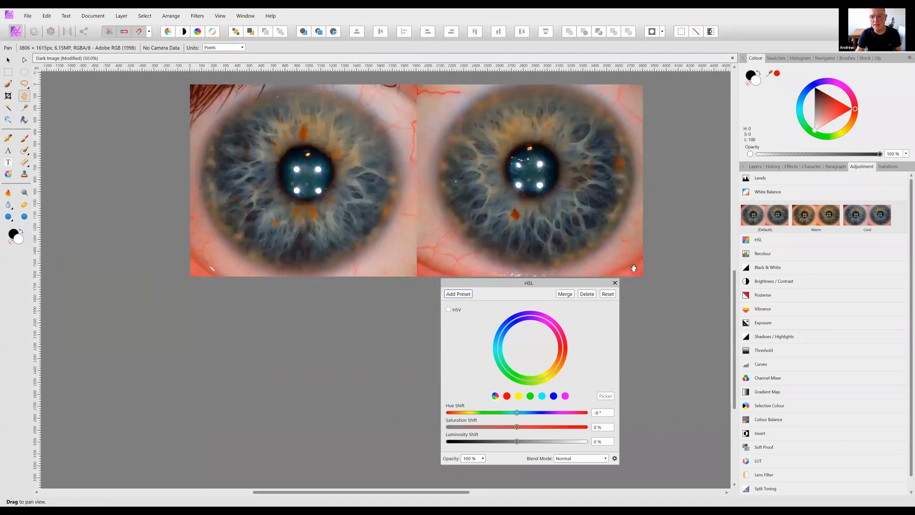
left_click_drag(525, 437, 514, 437)
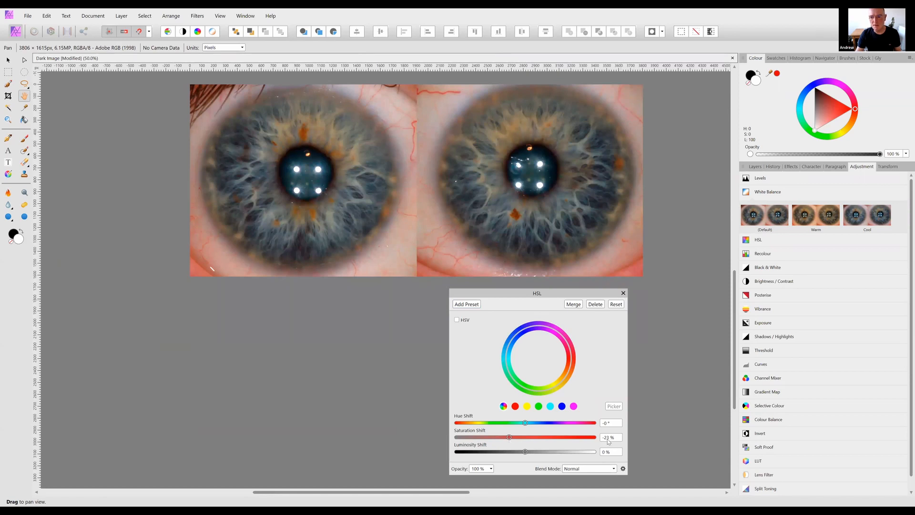
left_click(623, 293)
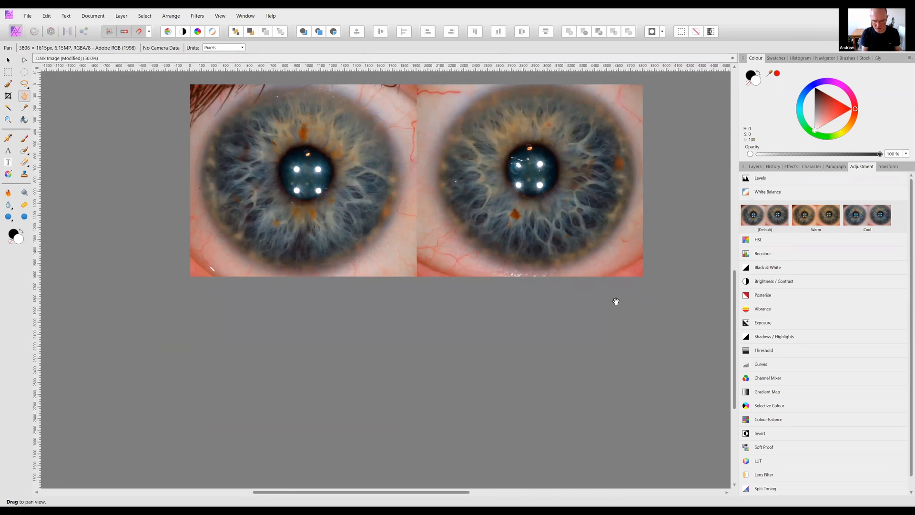
- Review the whole corrected image, and examine the first iris around the pupil and lower fibres at up to 200% zoom
key("ctrl+plus")
key("ctrl+minus")
key("ctrl+minus")
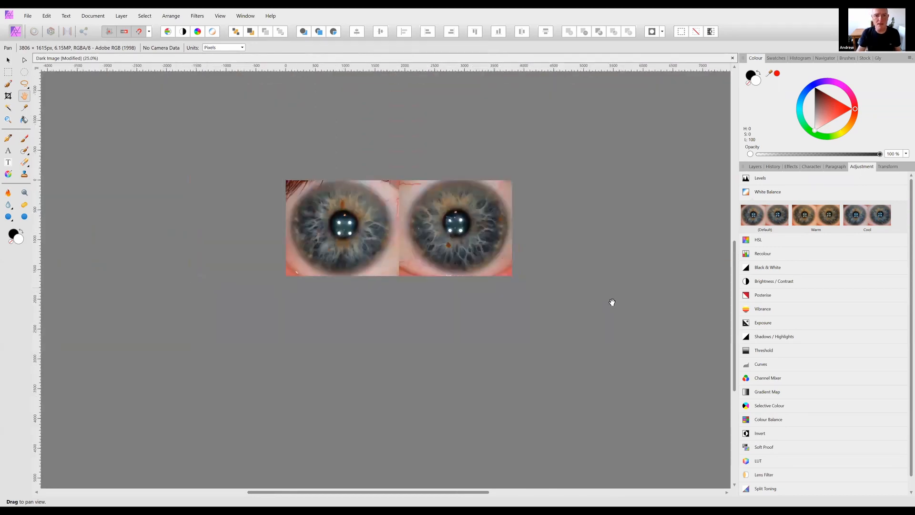
left_click_drag(378, 340, 398, 367)
key("ctrl+plus")
key("ctrl+plus")
key("ctrl+plus")
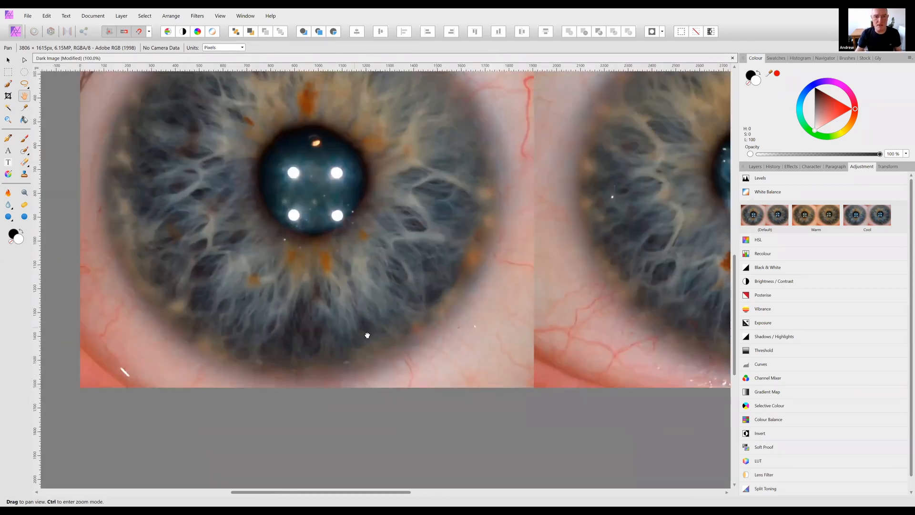
left_click_drag(398, 297, 453, 349)
key("ctrl+plus")
key("ctrl+plus")
key("ctrl+plus")
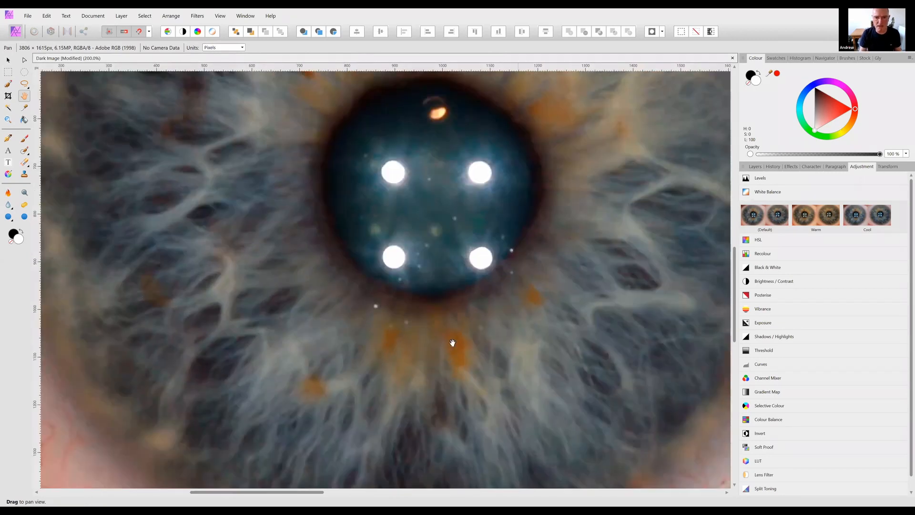
- Inpaint the white specks around the lower pupil edge of the first iris on the Background layer, using a 17.2 px brush
left_click_drag(363, 264, 277, 189)
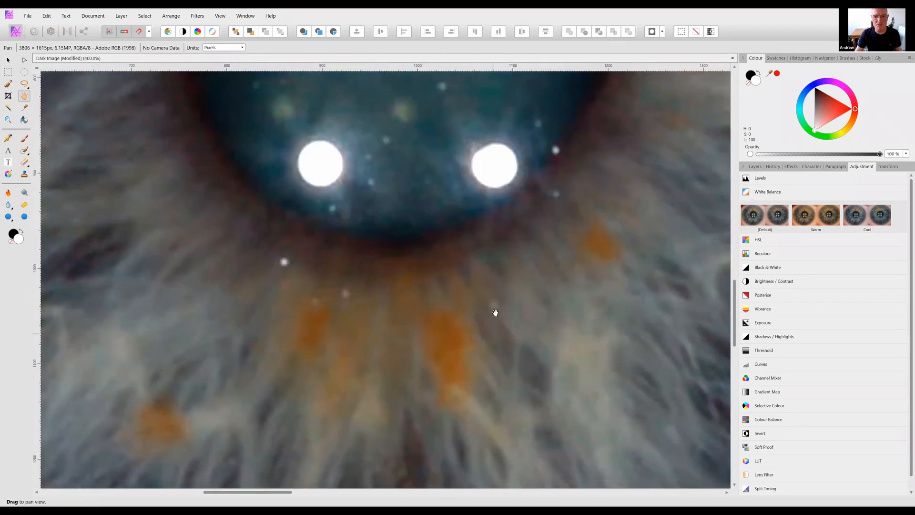
left_click(25, 152)
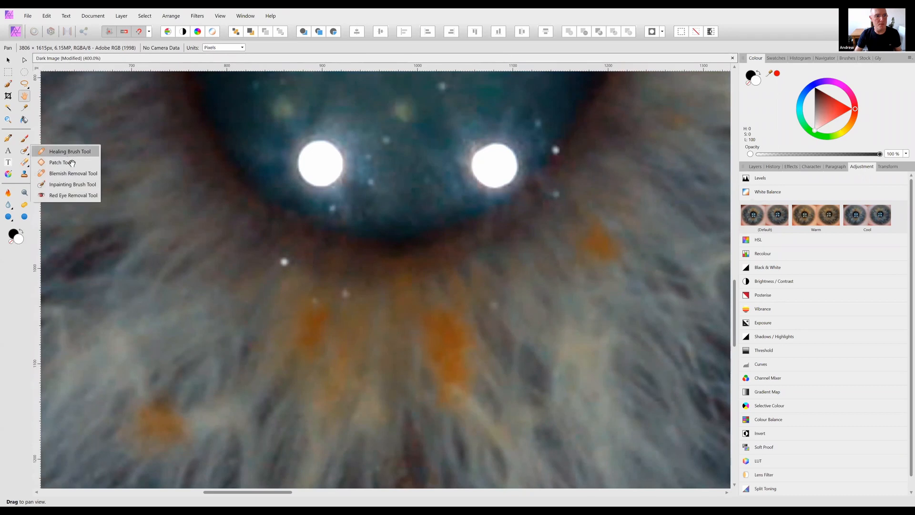
left_click(67, 185)
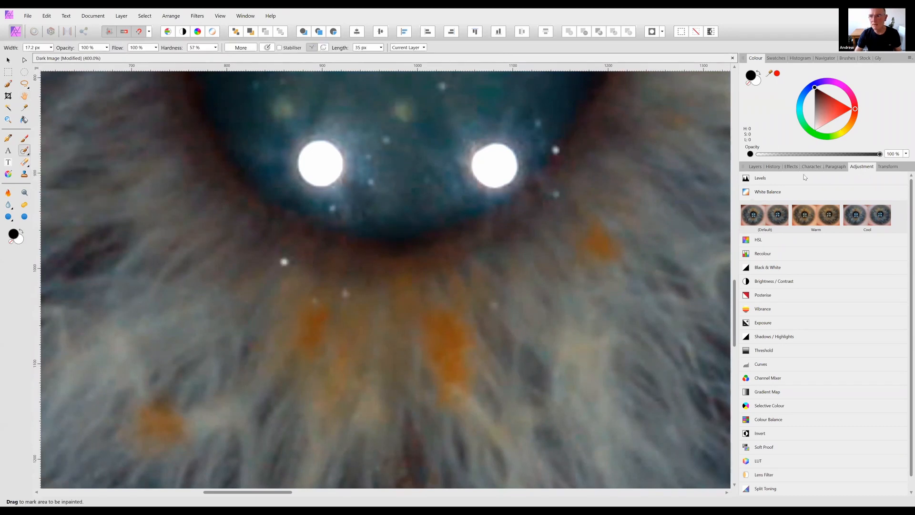
left_click(755, 167)
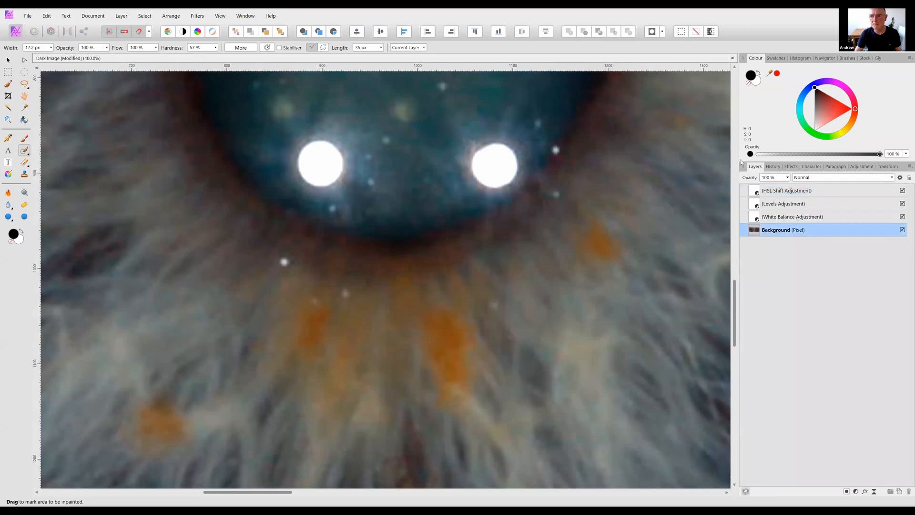
left_click_drag(279, 260, 288, 262)
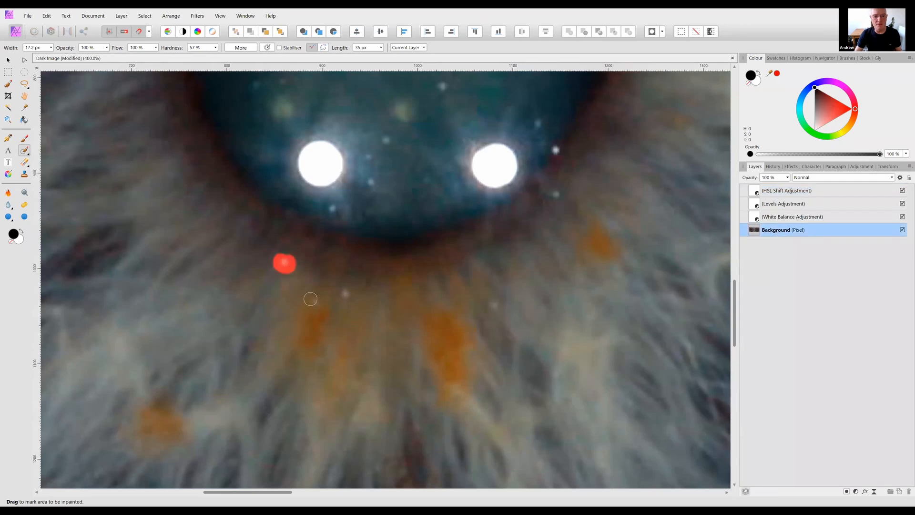
left_click_drag(314, 301, 347, 297)
left_click_drag(493, 305, 490, 307)
left_click_drag(509, 259, 474, 316)
left_click(520, 206)
left_click(522, 250)
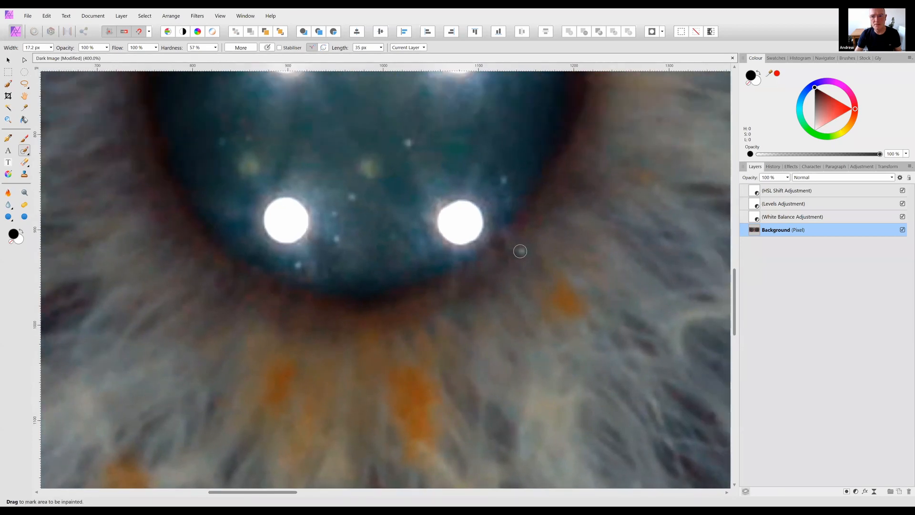
- Inpaint the small specks between the light reflections inside the first pupil, and the orange reflection near its upper edge
left_click_drag(404, 143, 418, 144)
left_click_drag(419, 144, 428, 180)
left_click_drag(380, 194, 379, 210)
mouse_move(244, 198)
left_mouse_down()
mouse_move(271, 197)
mouse_move(265, 175)
left_mouse_up()
left_click_drag(267, 143, 263, 230)
left_click_drag(365, 175, 362, 192)
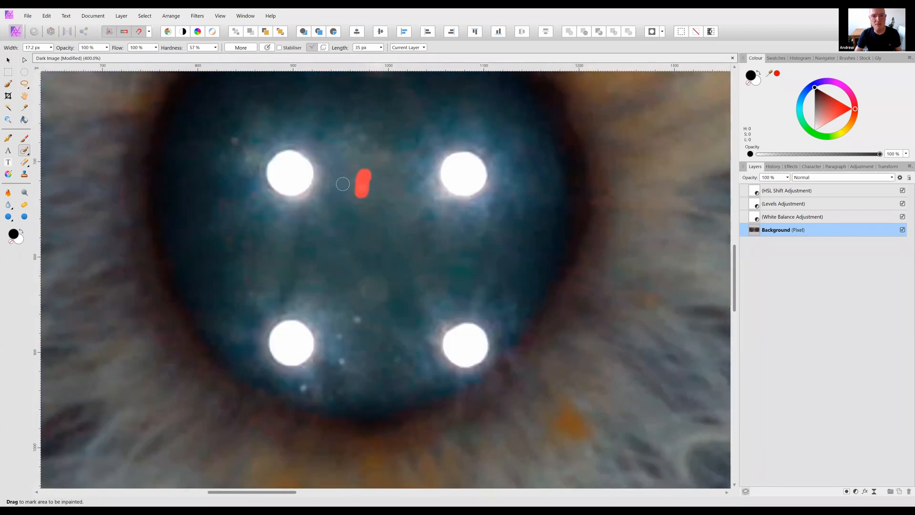
left_click_drag(230, 141, 244, 148)
scroll(378, 253, "down", 2)
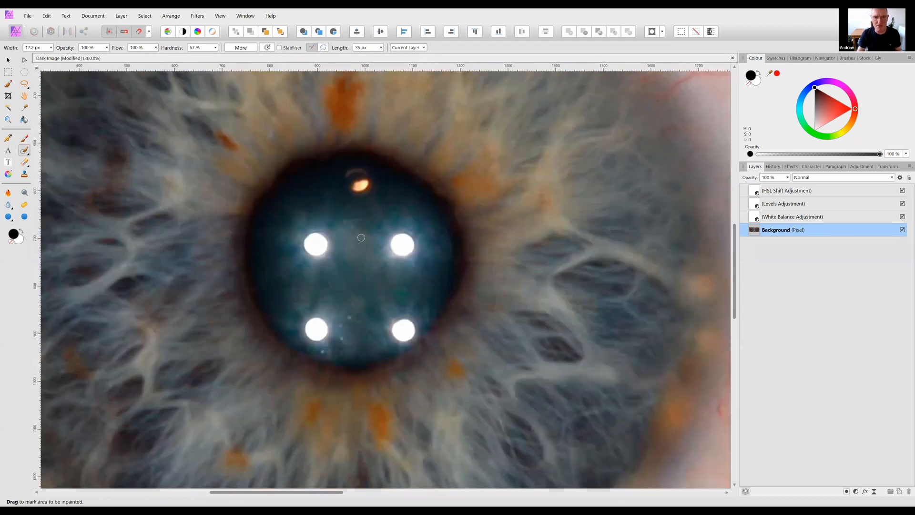
left_click_drag(482, 229, 523, 220)
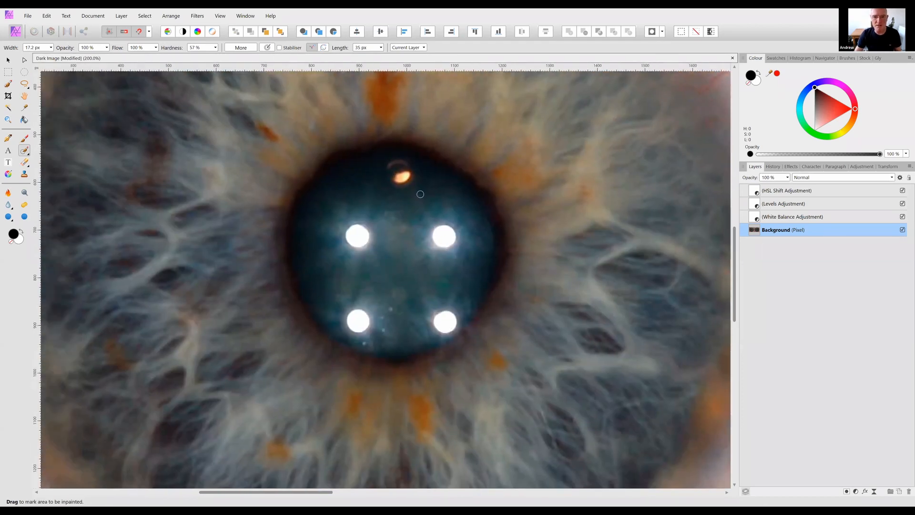
mouse_move(400, 162)
left_mouse_down()
mouse_move(390, 183)
mouse_move(409, 185)
mouse_move(410, 165)
mouse_move(405, 172)
left_mouse_up()
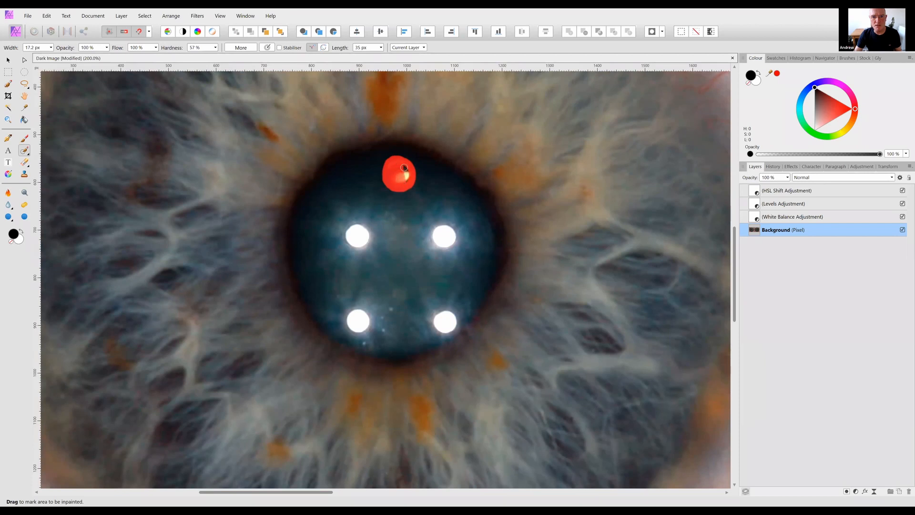
- Inpaint the pale streak along the lower outer edge of the first iris
key("space")
mouse_move(507, 242)
left_mouse_down()
mouse_move(439, 170)
mouse_move(442, 146)
left_mouse_up()
left_click_drag(315, 280, 353, 206)
left_click_drag(692, 371, 524, 309)
key("space")
left_click_drag(406, 215, 546, 281)
left_click_drag(333, 368, 379, 278)
left_click_drag(269, 356, 294, 361)
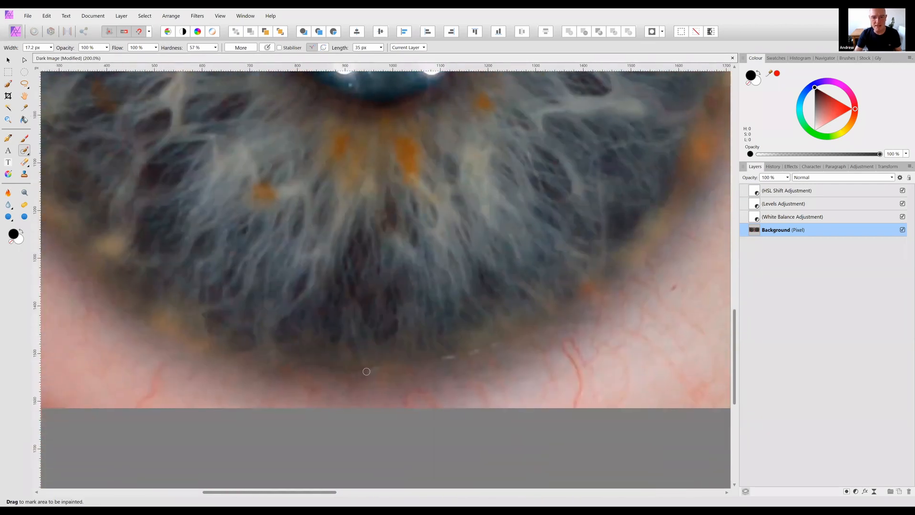
left_click_drag(439, 361, 506, 344)
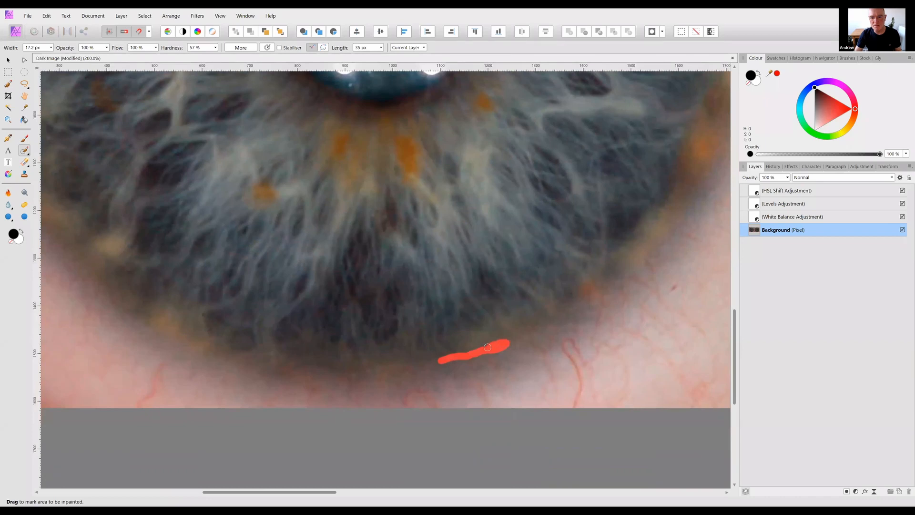
- Apply Denoise to the Background layer with luminance 54%, luminance detail 81% and luminance contribution 36%
key("ctrl+minus")
key("ctrl+minus")
key("ctrl+minus")
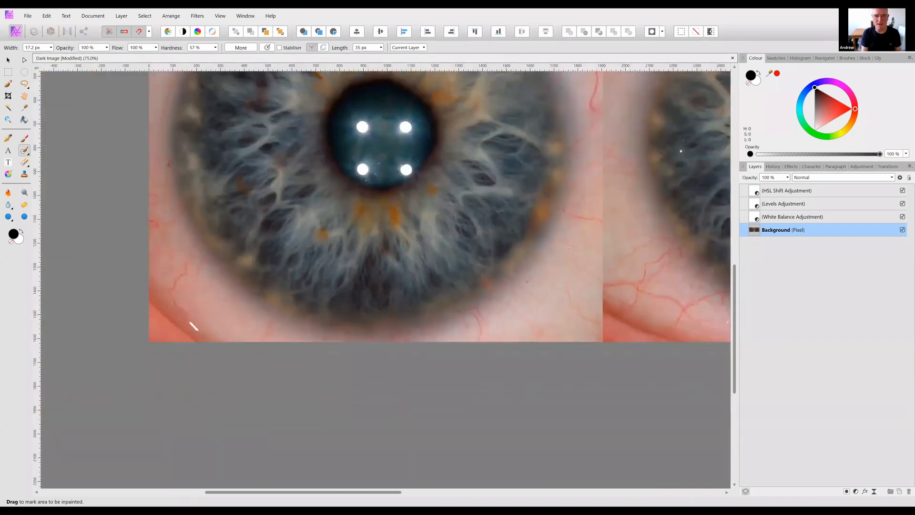
mouse_move(441, 169)
left_mouse_down()
mouse_move(426, 197)
mouse_move(356, 253)
left_mouse_up()
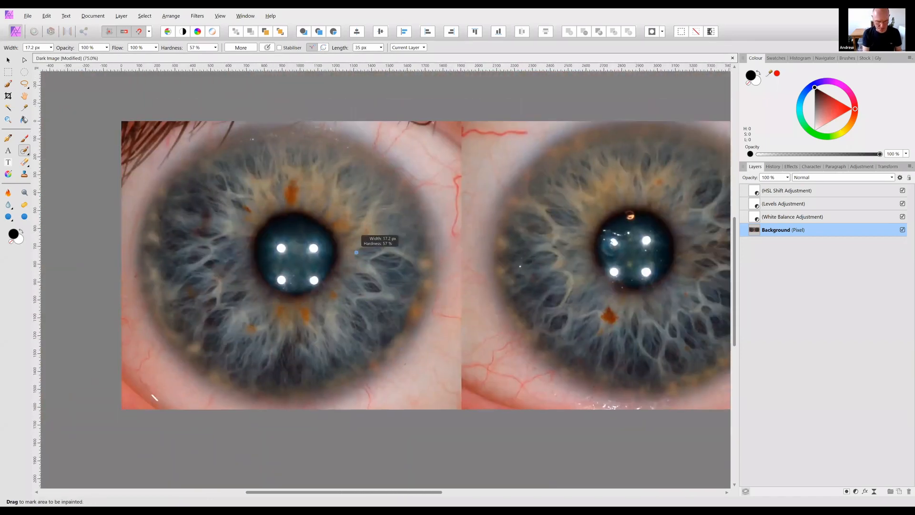
key("ctrl+alt+d")
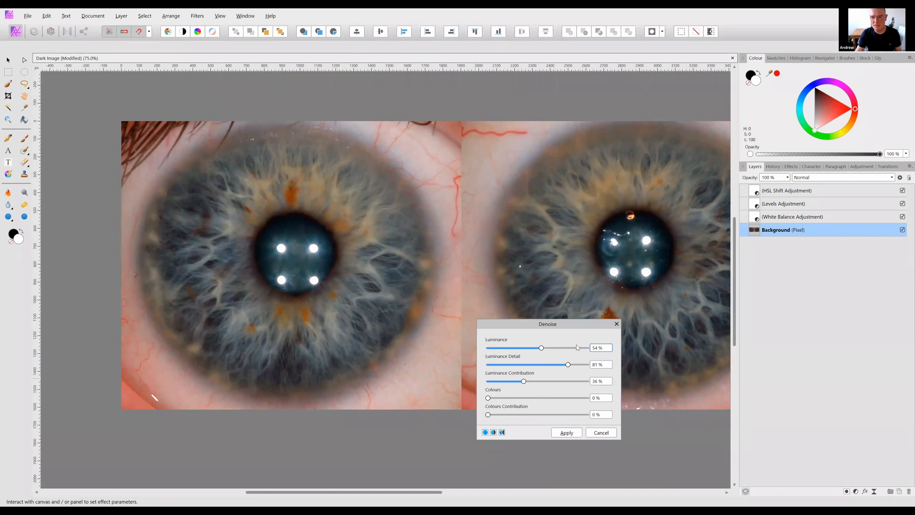
left_click(570, 432)
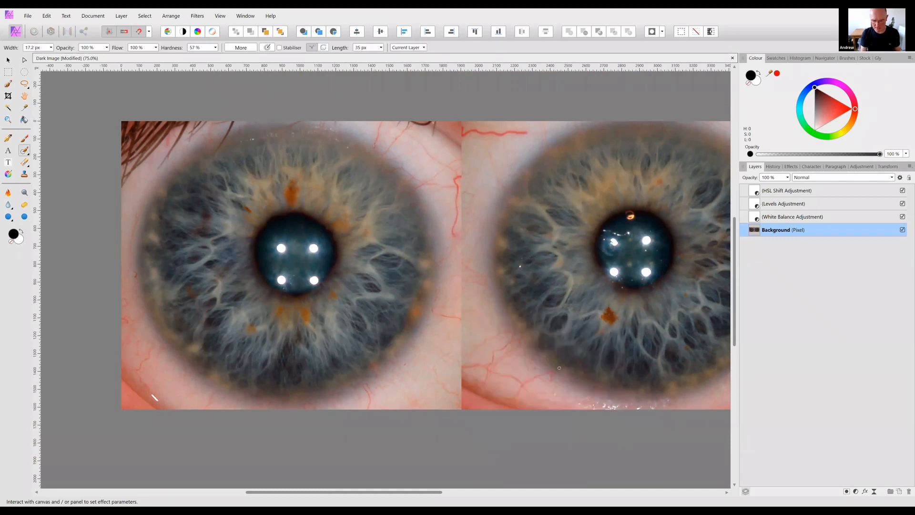
- Review the denoised iris pair at several zoom levels and examine the edit history
key("ctrl+minus")
left_click_drag(416, 326, 389, 304)
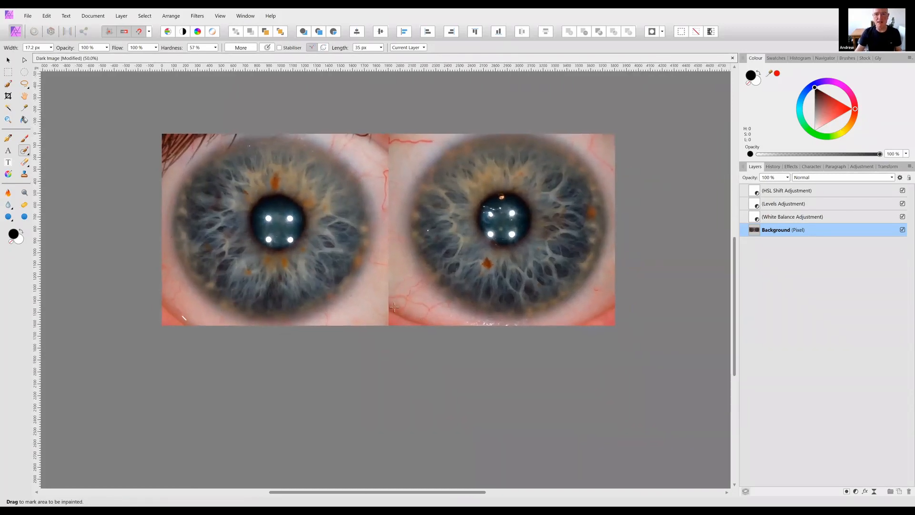
key("ctrl+plus")
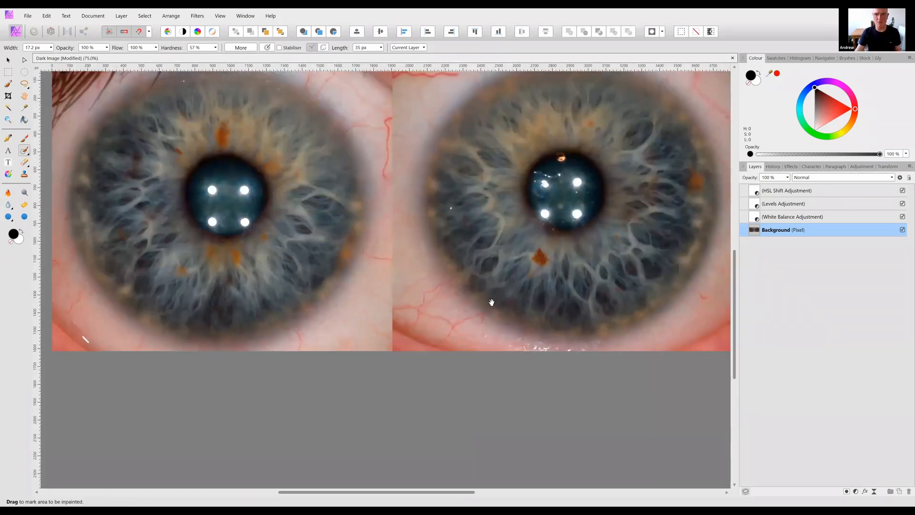
scroll(490, 370, "up", 3)
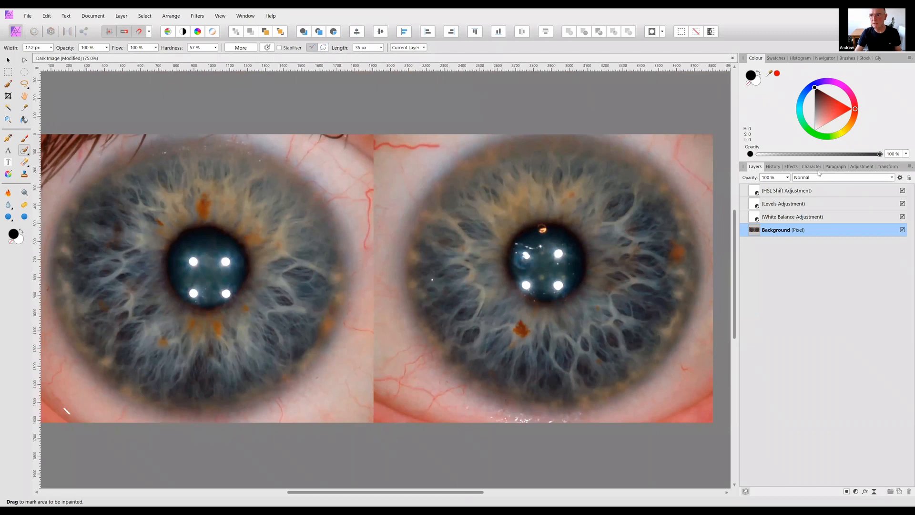
left_click(773, 166)
mouse_move(905, 180)
left_mouse_down()
mouse_move(753, 186)
mouse_move(908, 179)
left_mouse_up()
left_click_drag(543, 167, 541, 155)
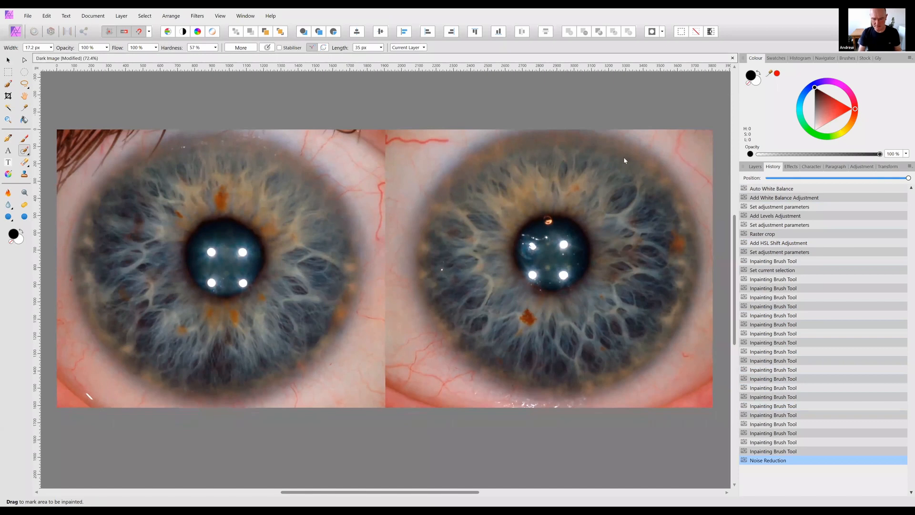
key("ctrl+minus")
left_click_drag(435, 235, 435, 215)
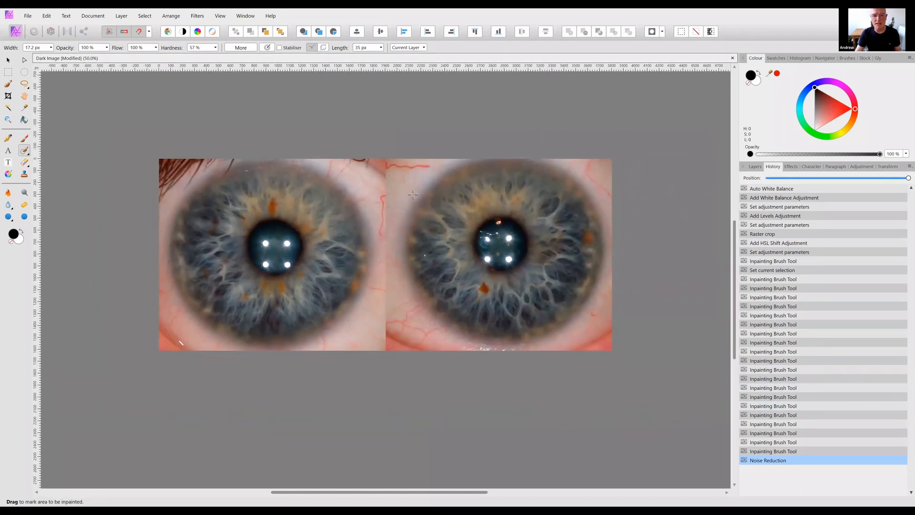
key("ctrl+plus")
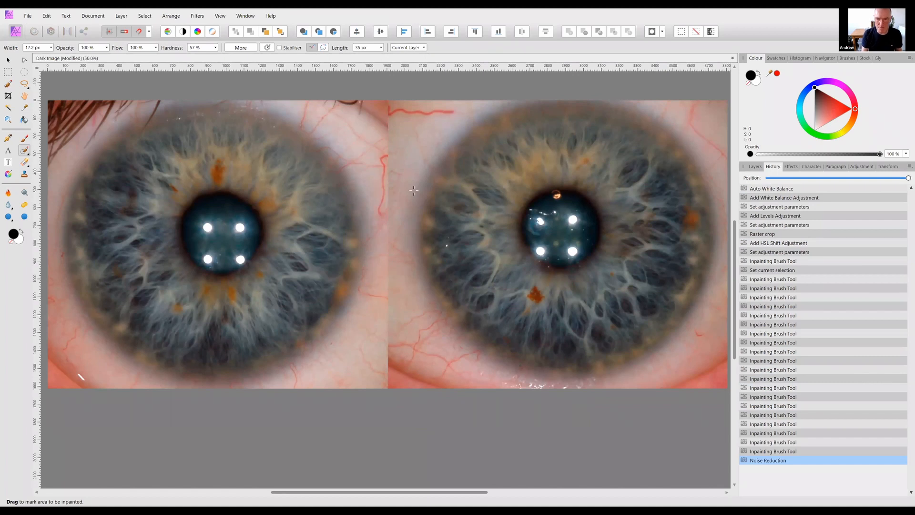
- Dodge the whites around both irises on the Background layer with a 505.2 px brush, 30% flow and midtones
key("ctrl+minus")
left_click(24, 192)
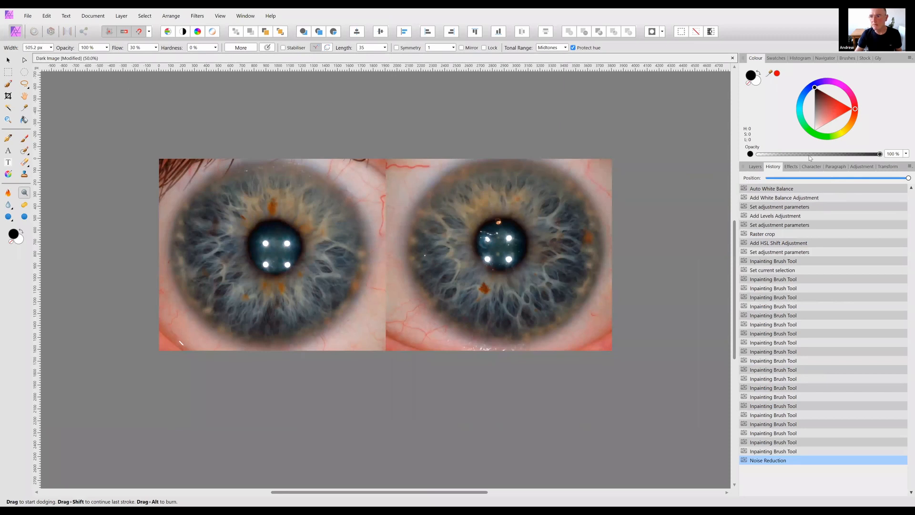
left_click(755, 167)
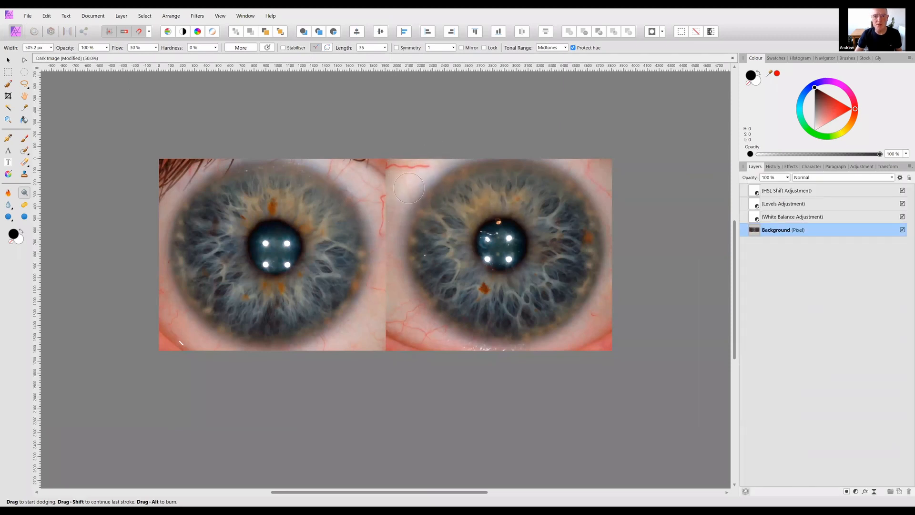
mouse_move(405, 320)
left_mouse_down()
mouse_move(542, 344)
mouse_move(588, 317)
mouse_move(609, 278)
mouse_move(577, 344)
mouse_move(616, 251)
mouse_move(600, 175)
mouse_move(596, 190)
mouse_move(586, 156)
mouse_move(610, 164)
mouse_move(239, 158)
mouse_move(168, 171)
mouse_move(142, 268)
mouse_move(186, 352)
mouse_move(149, 256)
mouse_move(179, 293)
mouse_move(160, 317)
mouse_move(169, 351)
mouse_move(250, 361)
mouse_move(353, 349)
mouse_move(377, 300)
mouse_move(385, 188)
mouse_move(367, 236)
left_mouse_up()
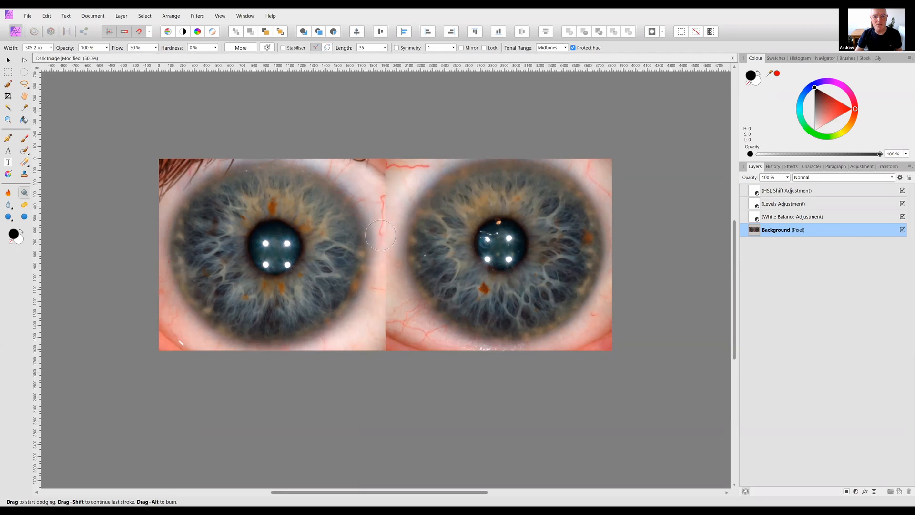
- Enlarge the Dodge brush to 883.6 px and lighten the upper part of both irises
key("bracketright")
key("bracketright")
key("bracketright")
key("bracketright")
mouse_move(253, 213)
left_mouse_down()
mouse_move(238, 209)
mouse_move(210, 229)
mouse_move(274, 310)
mouse_move(320, 217)
mouse_move(291, 196)
left_mouse_up()
mouse_move(470, 208)
left_mouse_down()
mouse_move(464, 213)
mouse_move(510, 301)
mouse_move(500, 198)
left_mouse_up()
key("ctrl+plus")
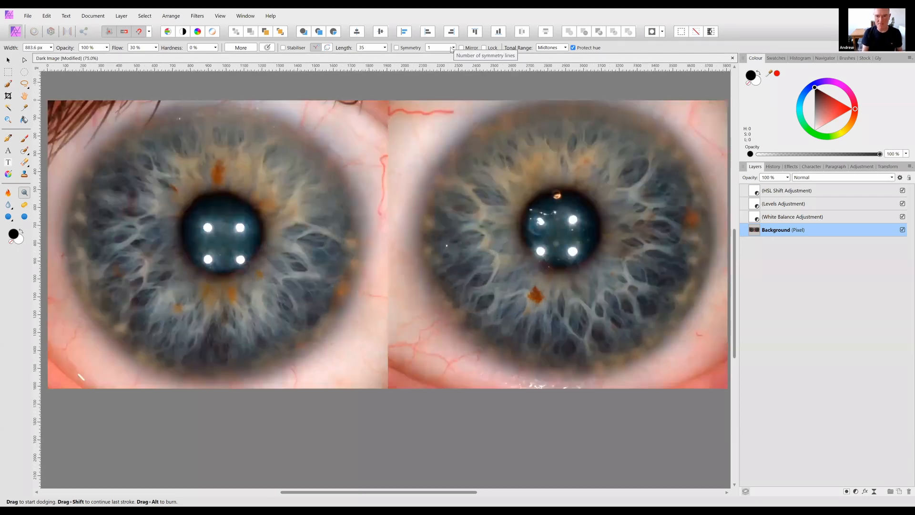
key("ctrl+minus")
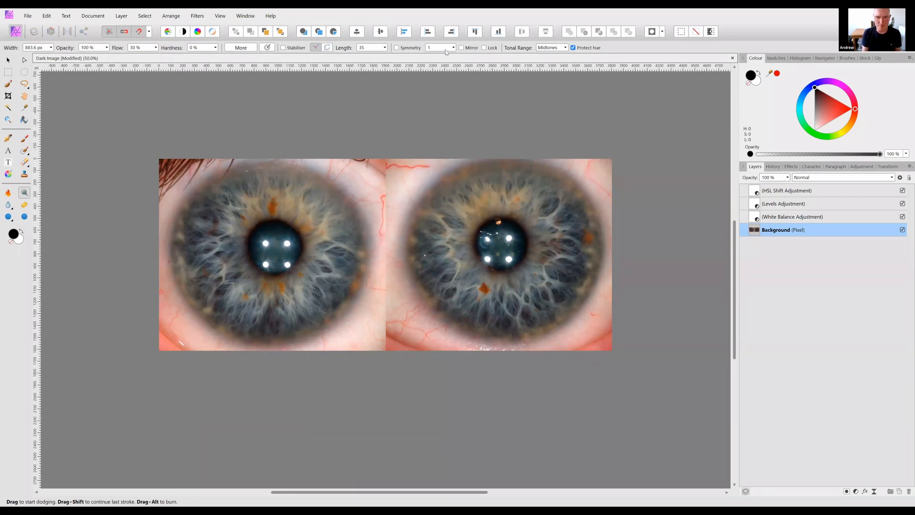
- Sharpen the Background layer with an Unsharp Mask at 3 px radius, factor 0.5 and 0% threshold
key("ctrl+1")
key("ctrl+minus")
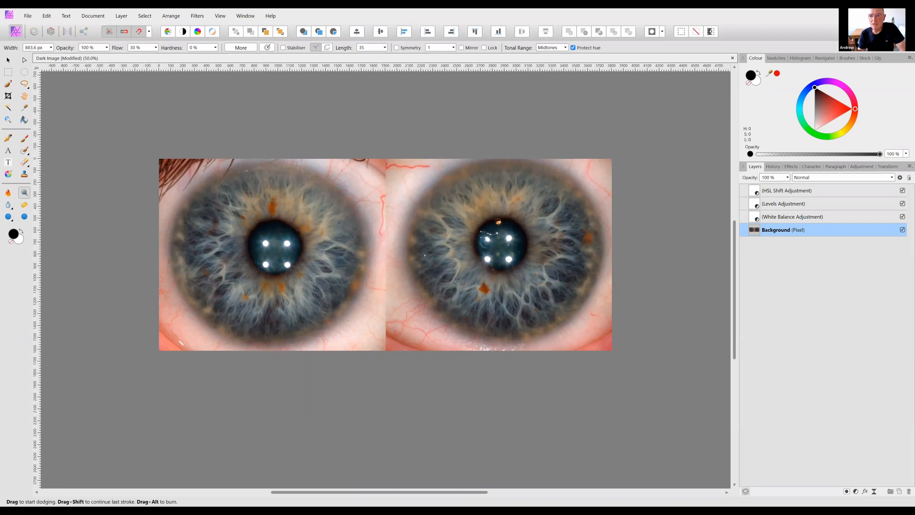
key("ctrl+equal")
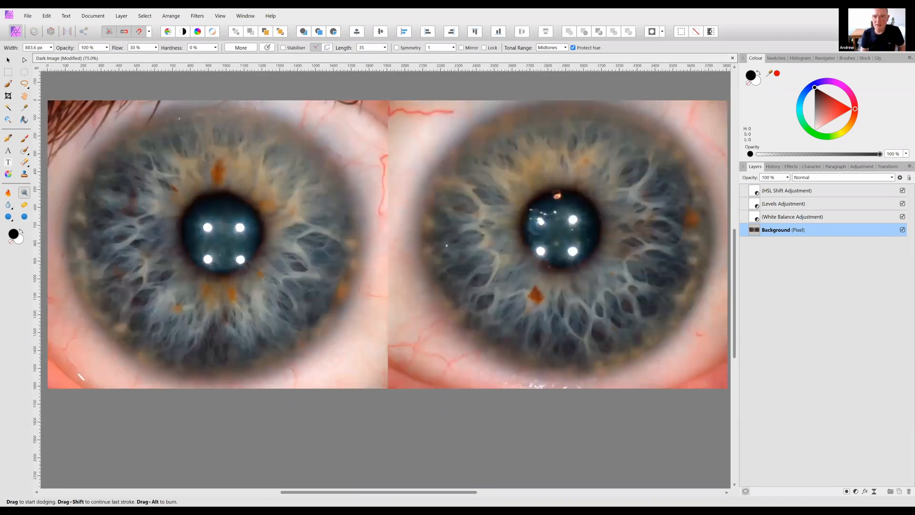
key("ctrl+equal")
mouse_move(493, 215)
left_mouse_down()
mouse_move(346, 228)
mouse_move(278, 247)
left_mouse_up()
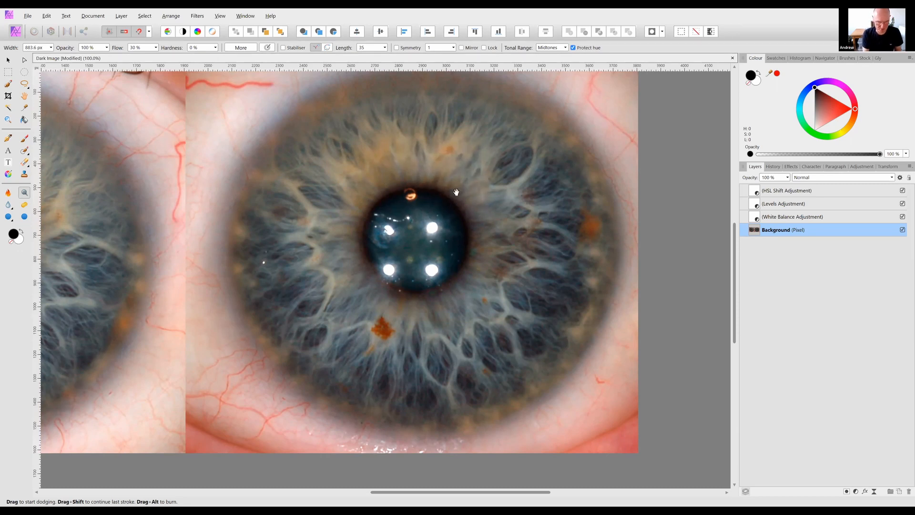
key("ctrl+f")
left_click_drag(510, 385, 514, 385)
left_click(567, 432)
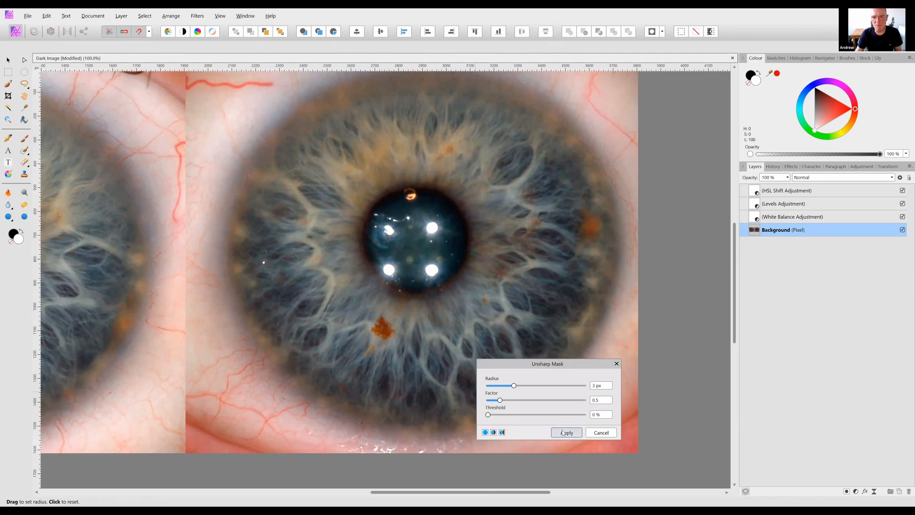
- Review the complete sharpened iris pair, fitting the whole image in the view
key("ctrl+minus")
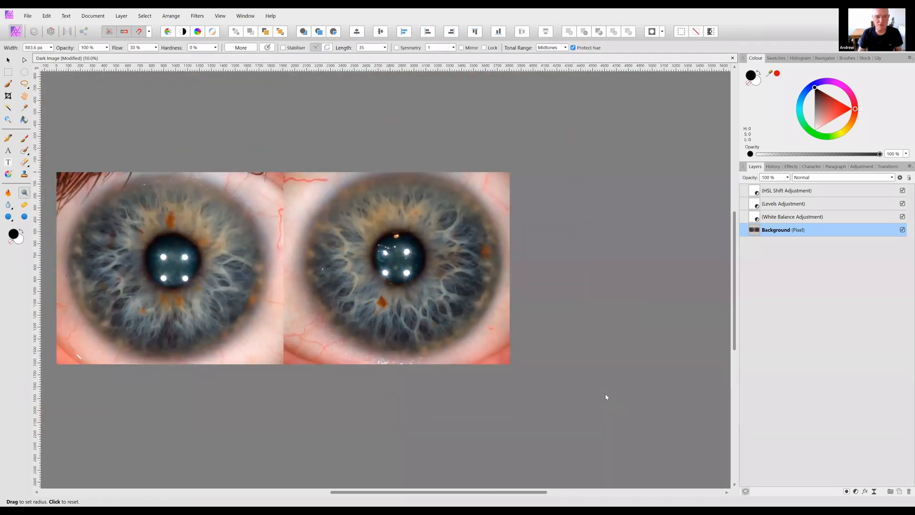
left_click_drag(410, 363, 470, 367)
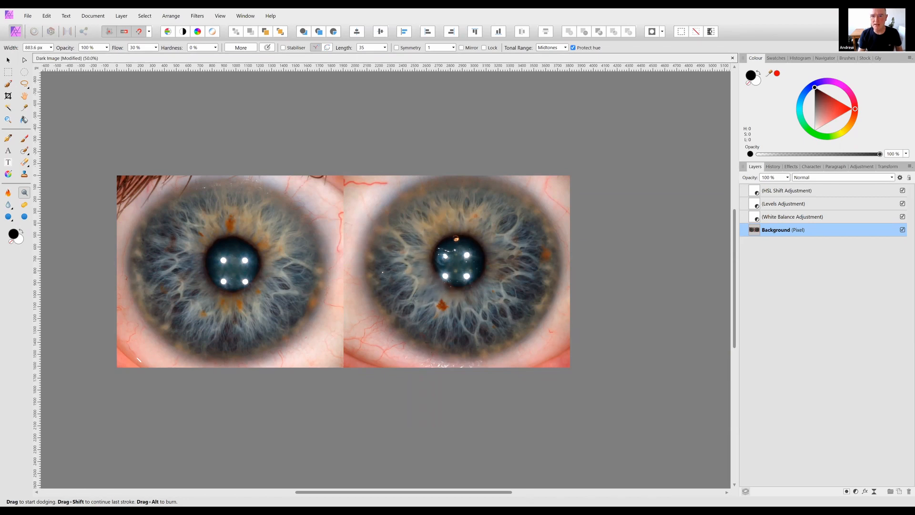
key("ctrl+minus")
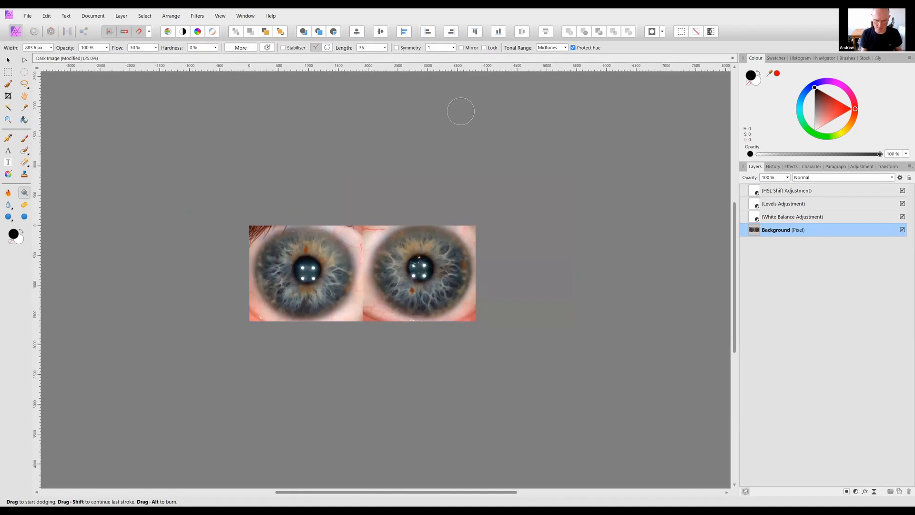
key("ctrl+0")
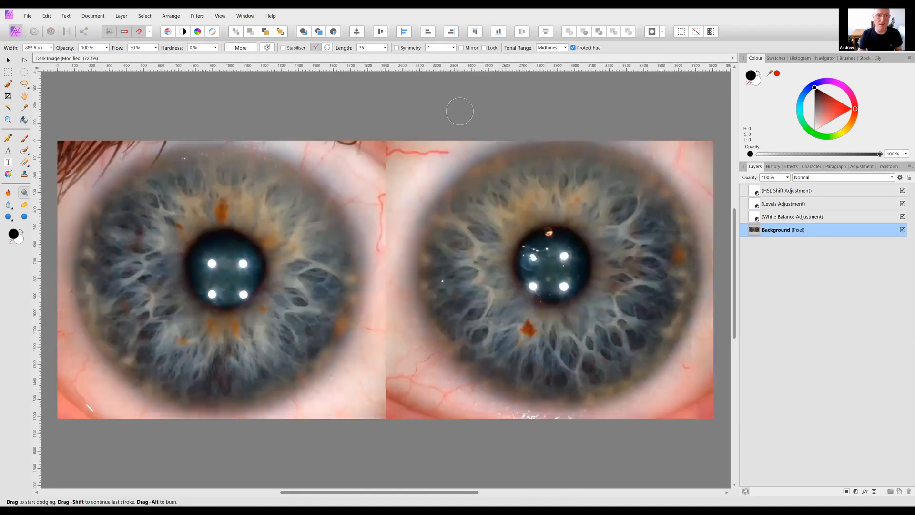
- Open Sample 1.JPG from the Jpeg folder inside the AFFINITY folder on the Desktop
left_click(29, 16)
left_click(208, 119)
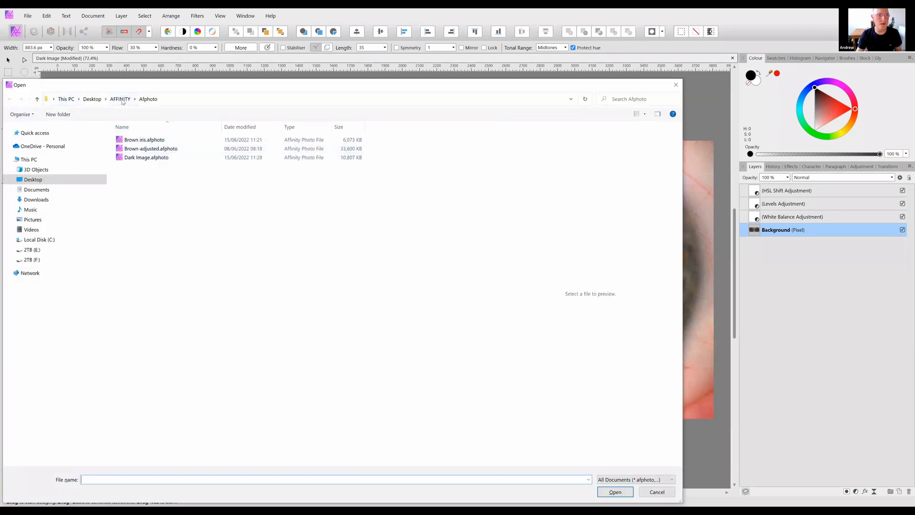
left_click(122, 101)
double_click(285, 155)
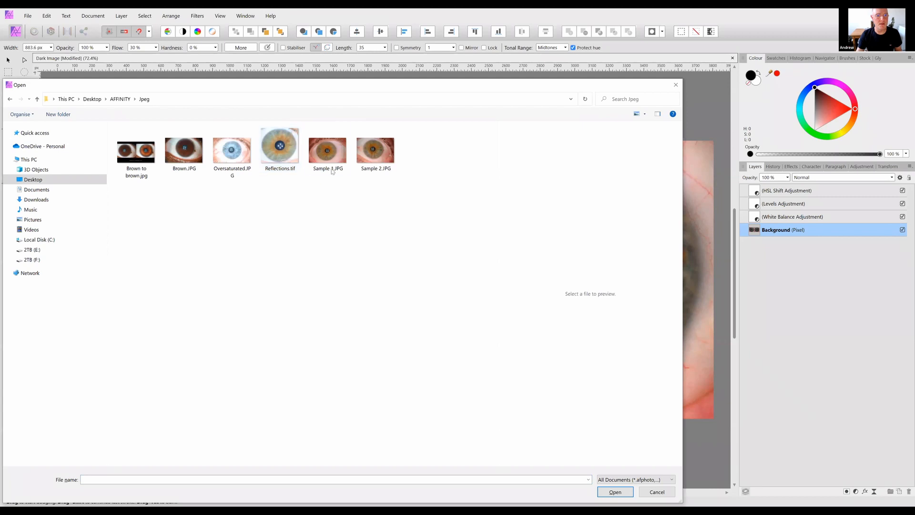
left_click(332, 171)
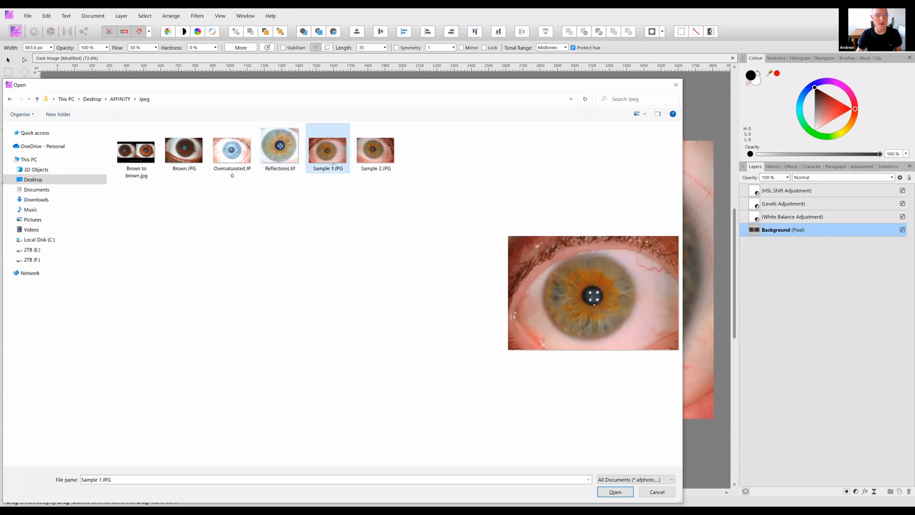
left_click(607, 487)
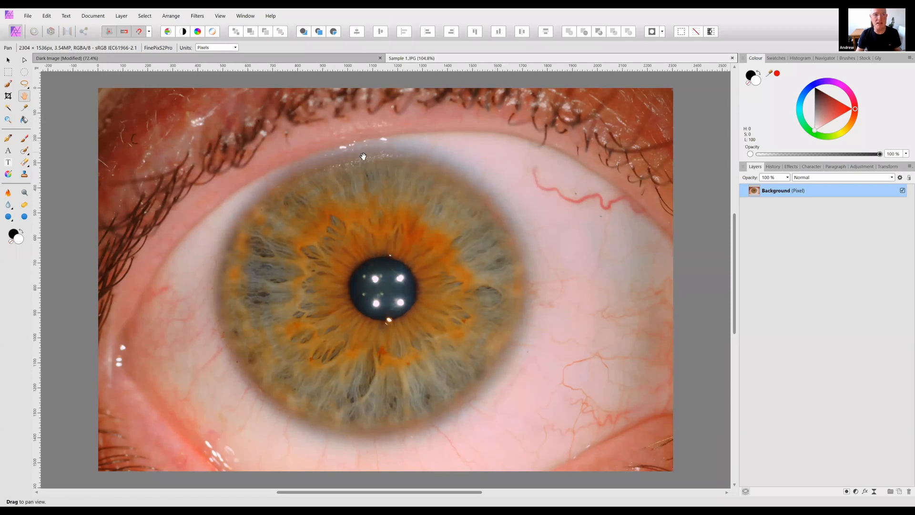
- Apply Auto Levels to the Sample 1 photo and sharpen it with an Unsharp Mask at 3 px radius, factor 0.5 and 0% threshold
left_click(168, 33)
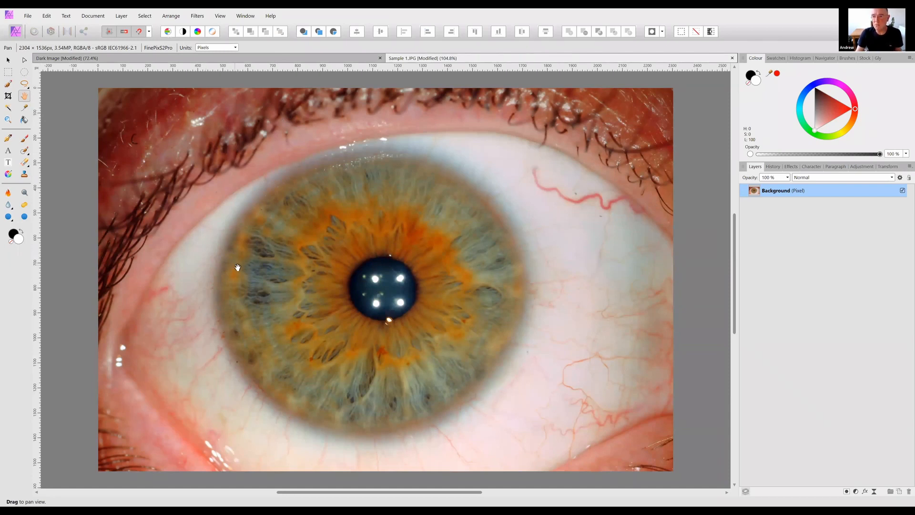
left_click_drag(291, 292, 321, 266)
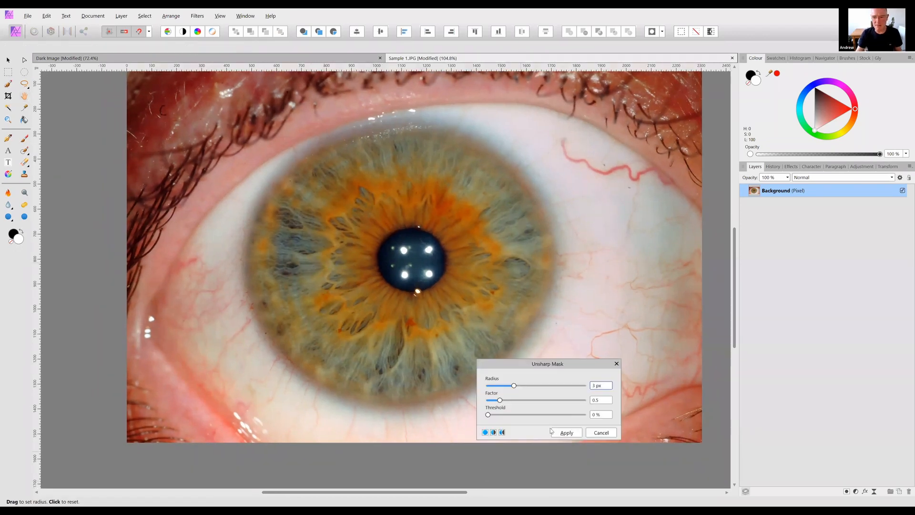
left_click(564, 433)
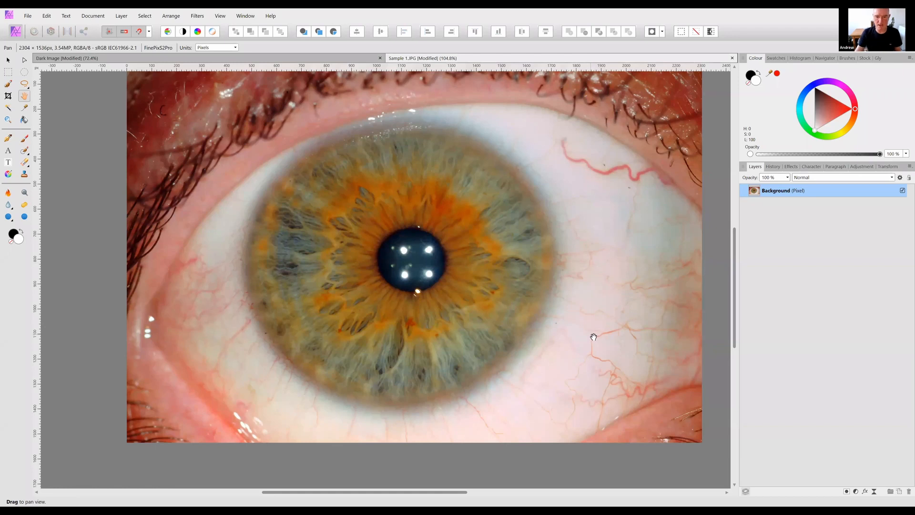
- Add an HSL adjustment with saturation shift -11%, and apply Denoise with luminance 54%, luminance detail 81% and luminance contribution 36%
key("ctrl+u")
left_click_drag(524, 437, 519, 441)
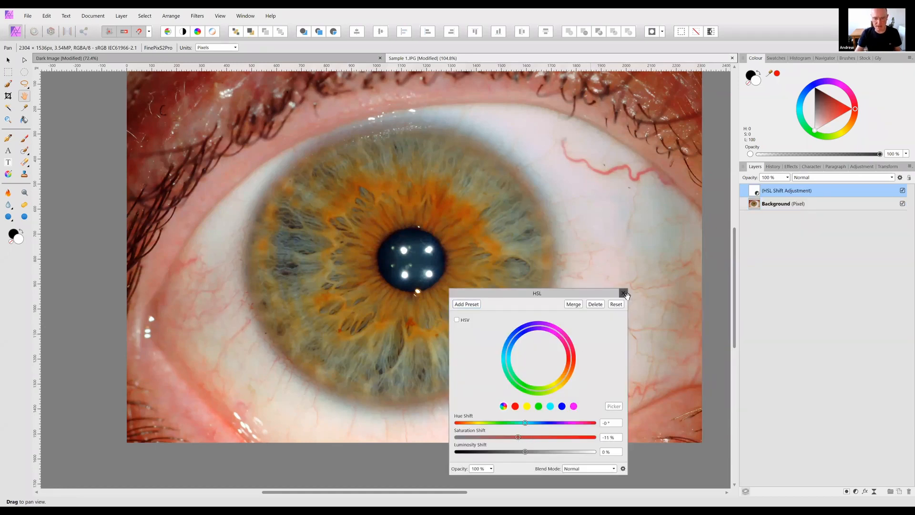
left_click(623, 293)
key("ctrl+alt+d")
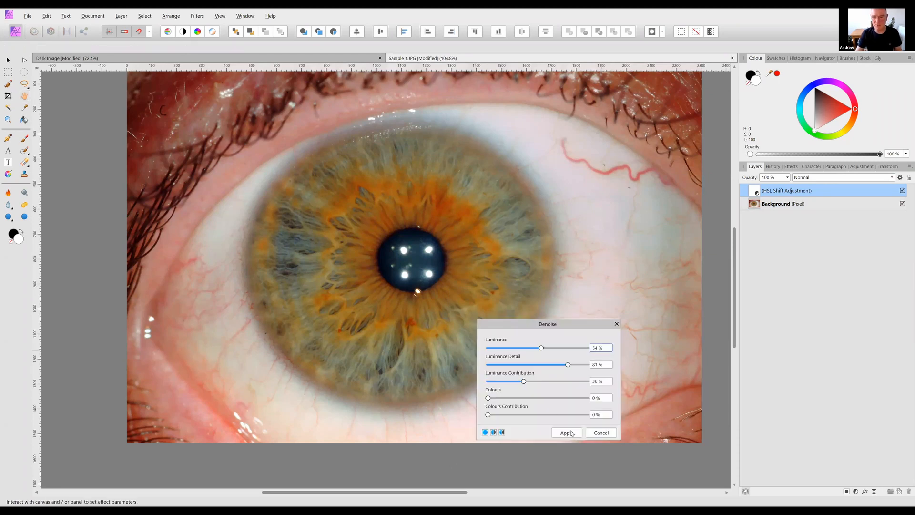
left_click(572, 432)
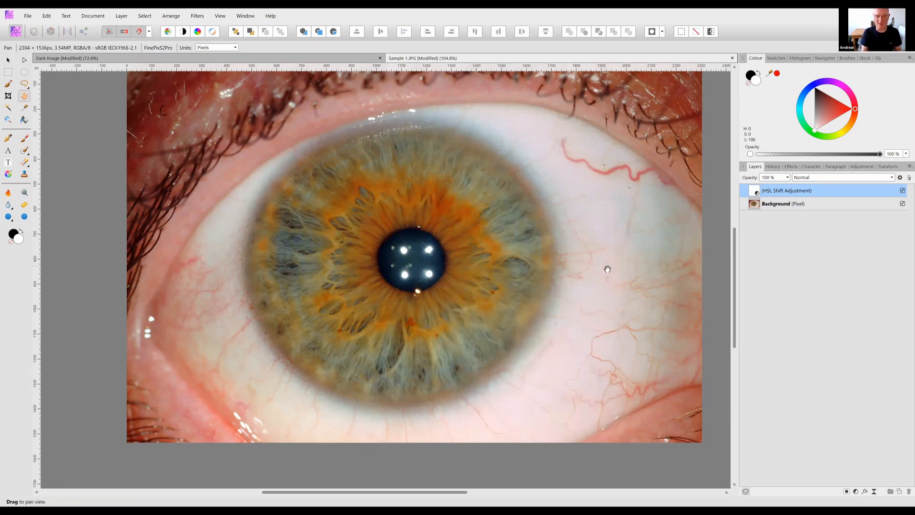
- Examine the iris fibres, pupil edge and surrounding white of the Sample 1 photo up close, and review the whole eye at 100%
scroll(603, 270, "up", 3)
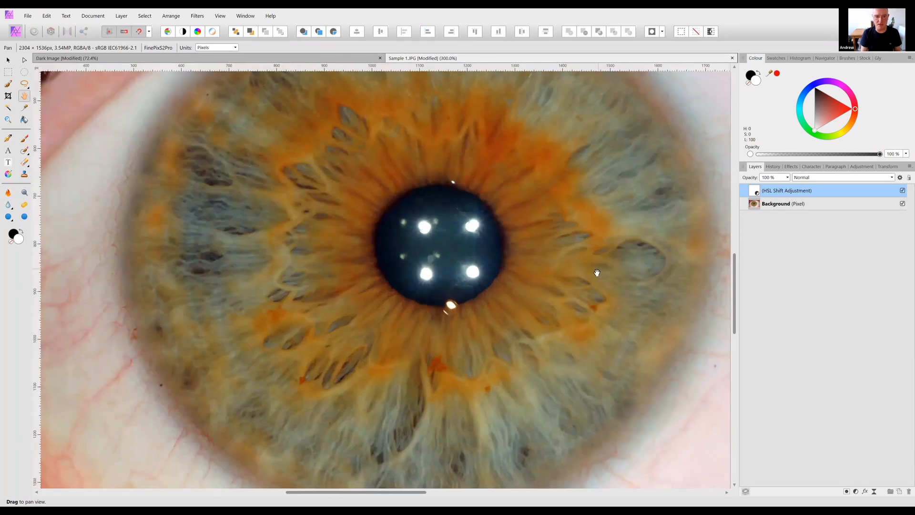
key("ctrl+plus")
left_click_drag(375, 220, 446, 81)
left_click_drag(256, 208, 303, 120)
mouse_move(294, 201)
left_mouse_down()
mouse_move(173, 241)
mouse_move(122, 247)
left_mouse_up()
mouse_move(562, 300)
left_mouse_down()
mouse_move(356, 307)
mouse_move(286, 339)
left_mouse_up()
left_click_drag(648, 175, 571, 275)
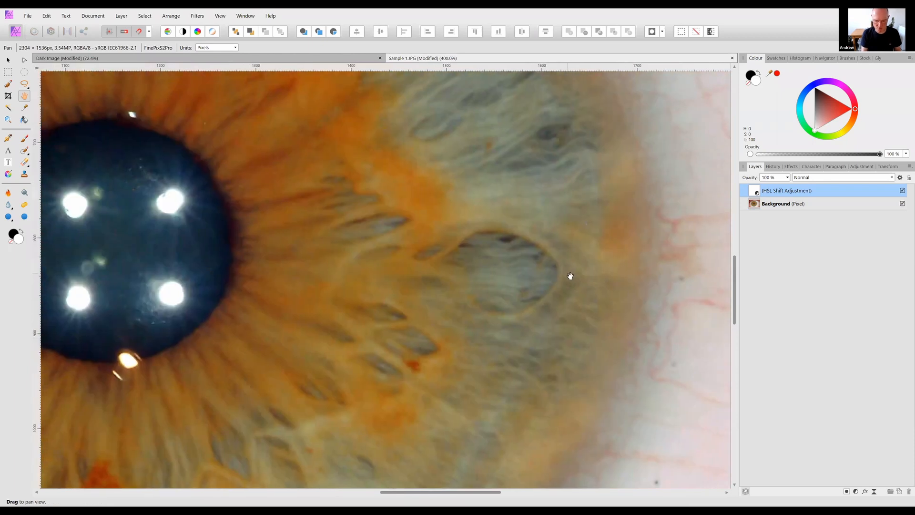
key("ctrl+minus")
key("ctrl+minus")
key("ctrl+minus")
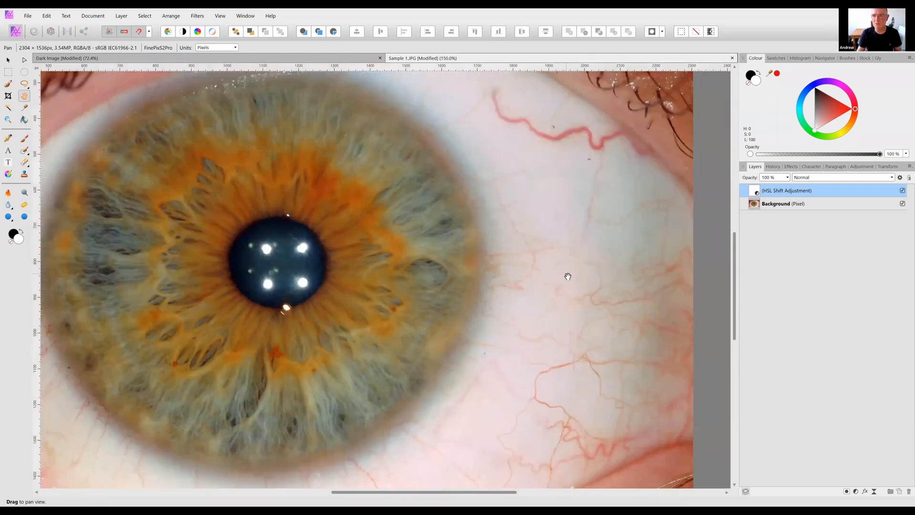
left_click_drag(535, 243, 581, 250)
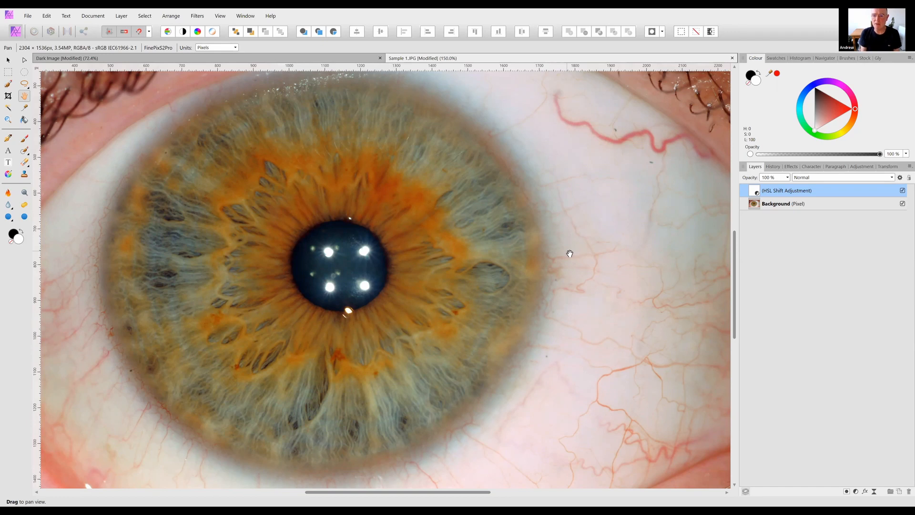
key("ctrl+1")
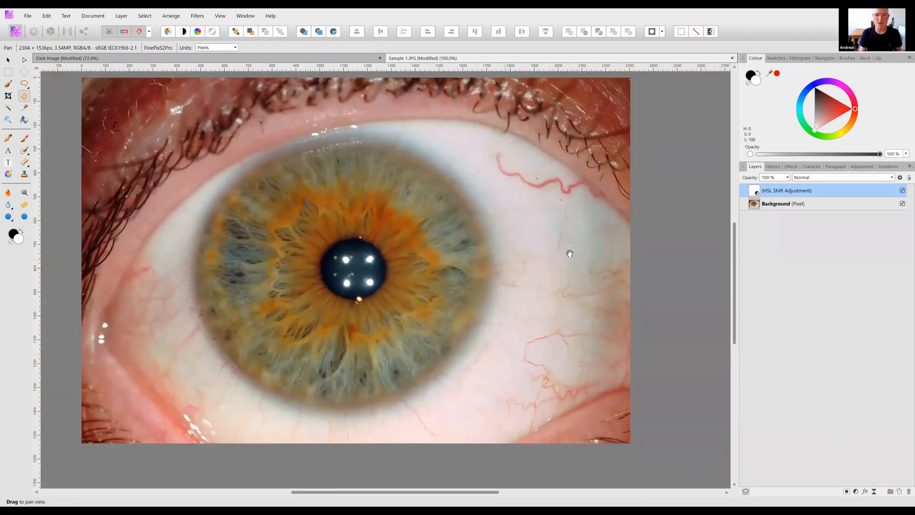